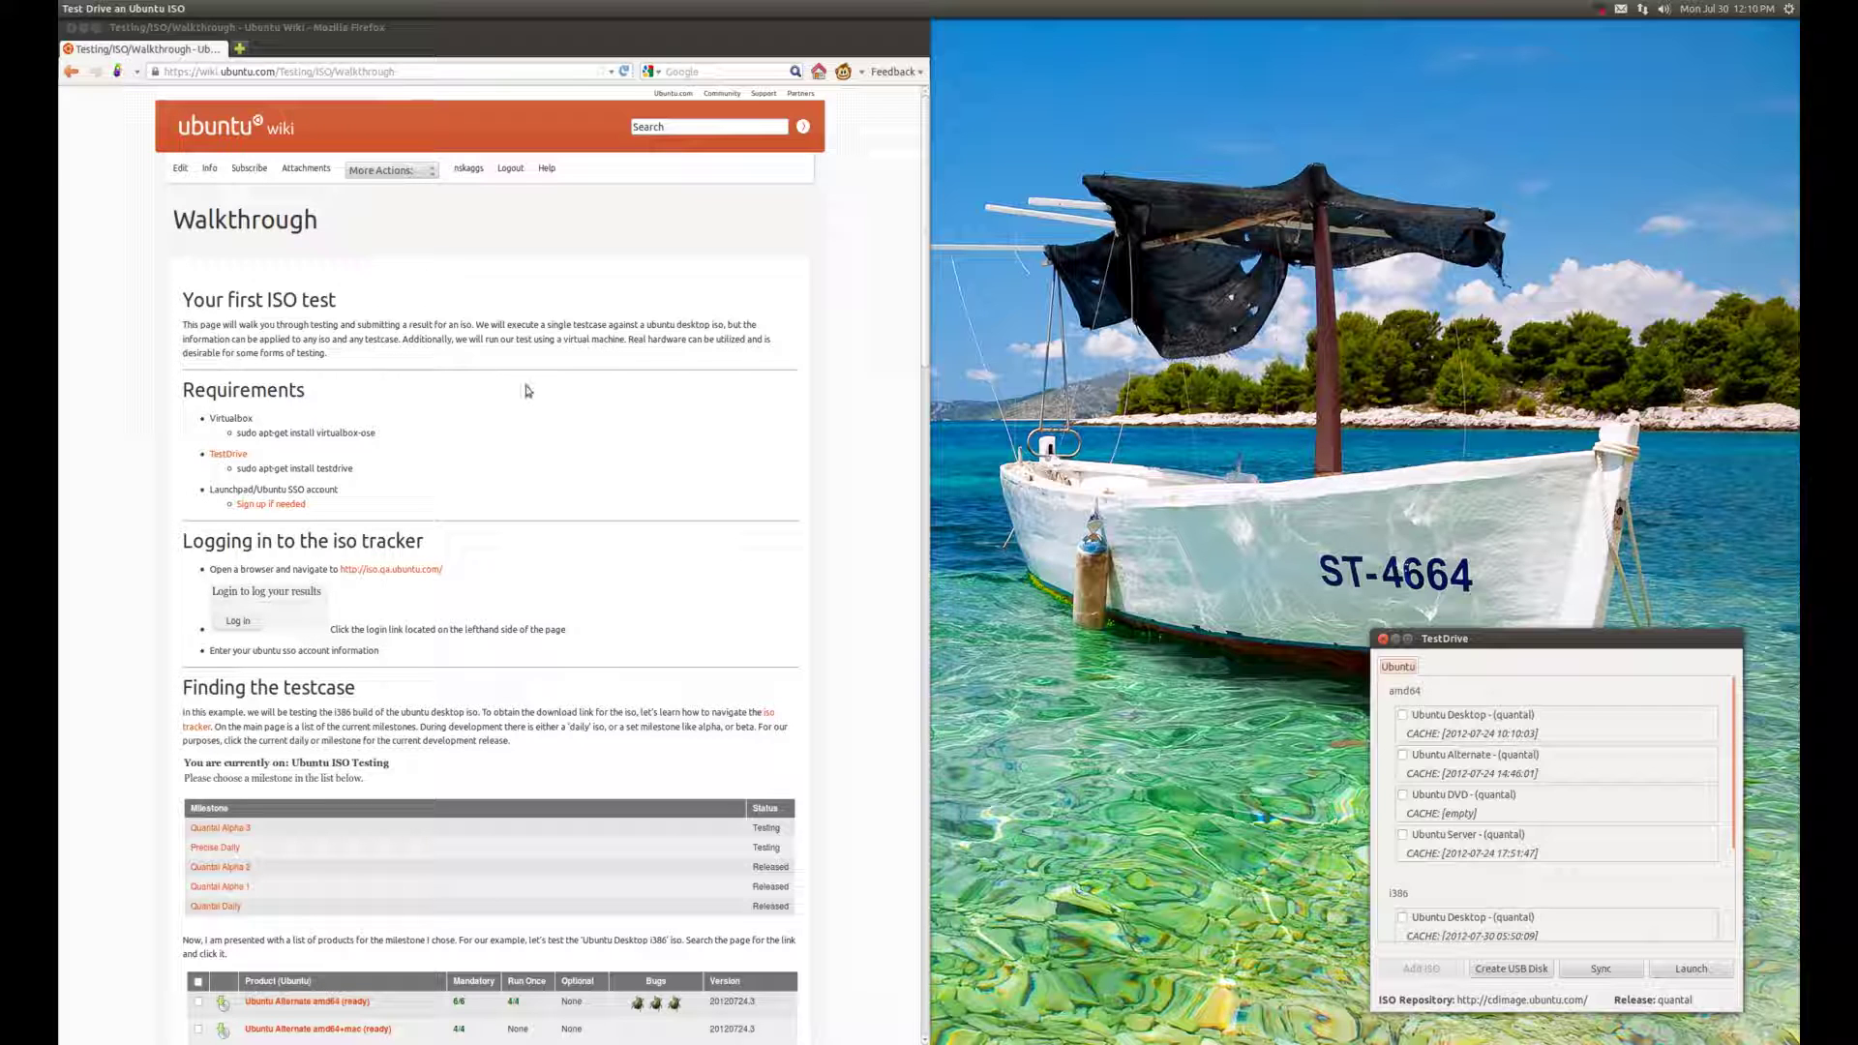
Step: Review the walkthrough's Requirements section, highlighting the VirtualBox install command "sudo apt-get install virtualbox-ose"
{"action": "left_click", "coordinate": [488, 351]}
{"action": "scroll", "coordinate": [565, 396], "scroll_direction": "down", "scroll_amount": 2}
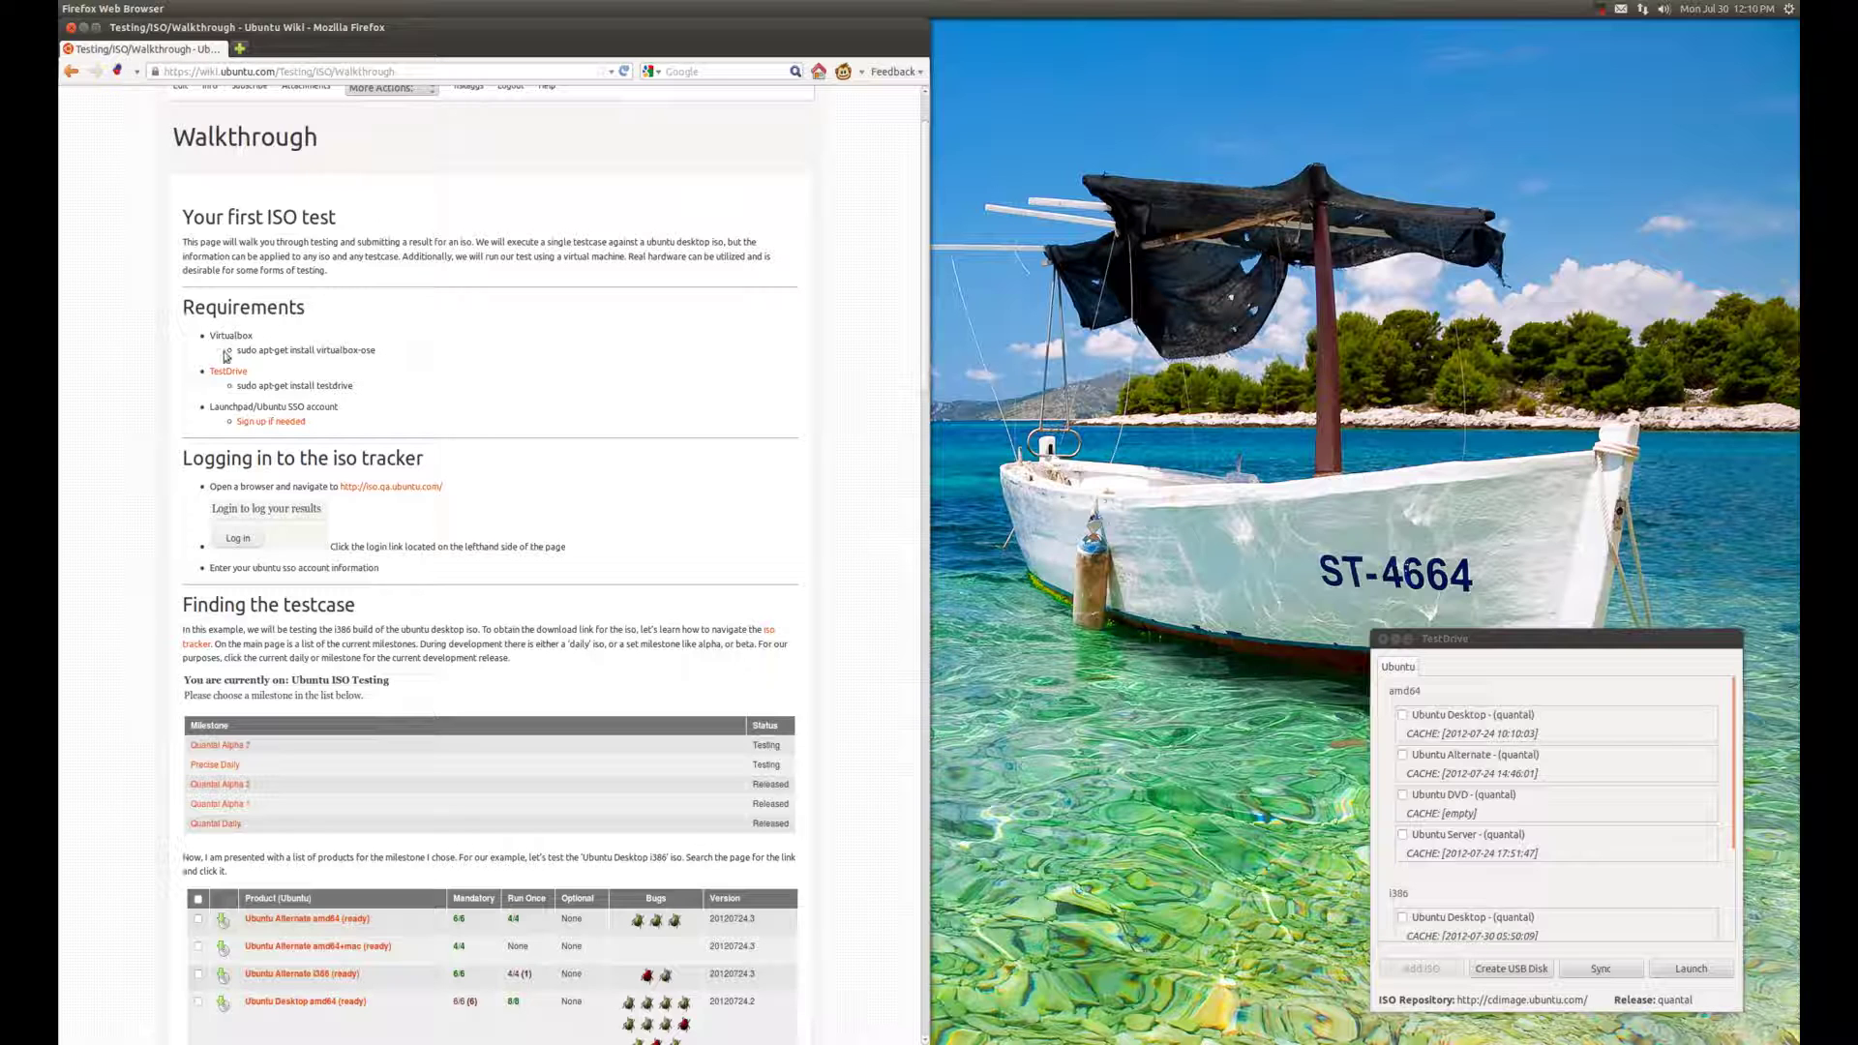
{"action": "left_click_drag", "start_coordinate": [237, 350], "coordinate": [412, 360]}
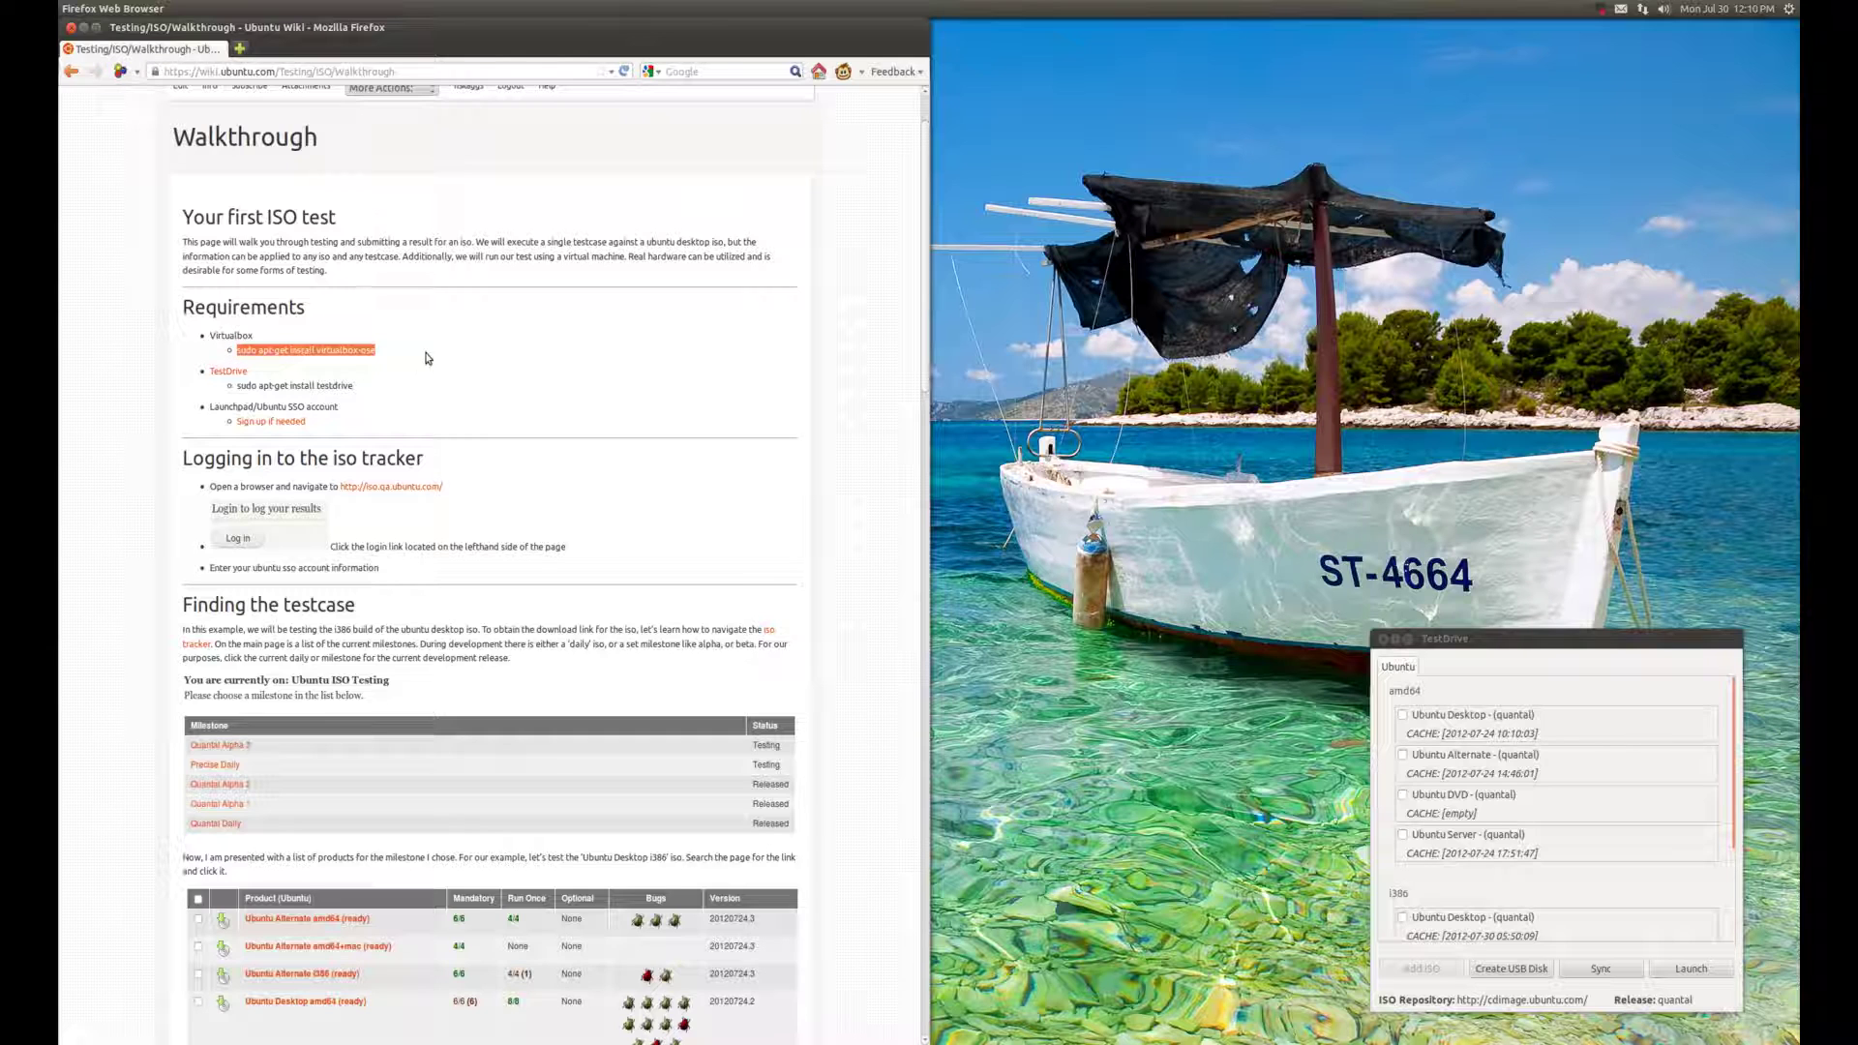
{"action": "left_click", "coordinate": [450, 376]}
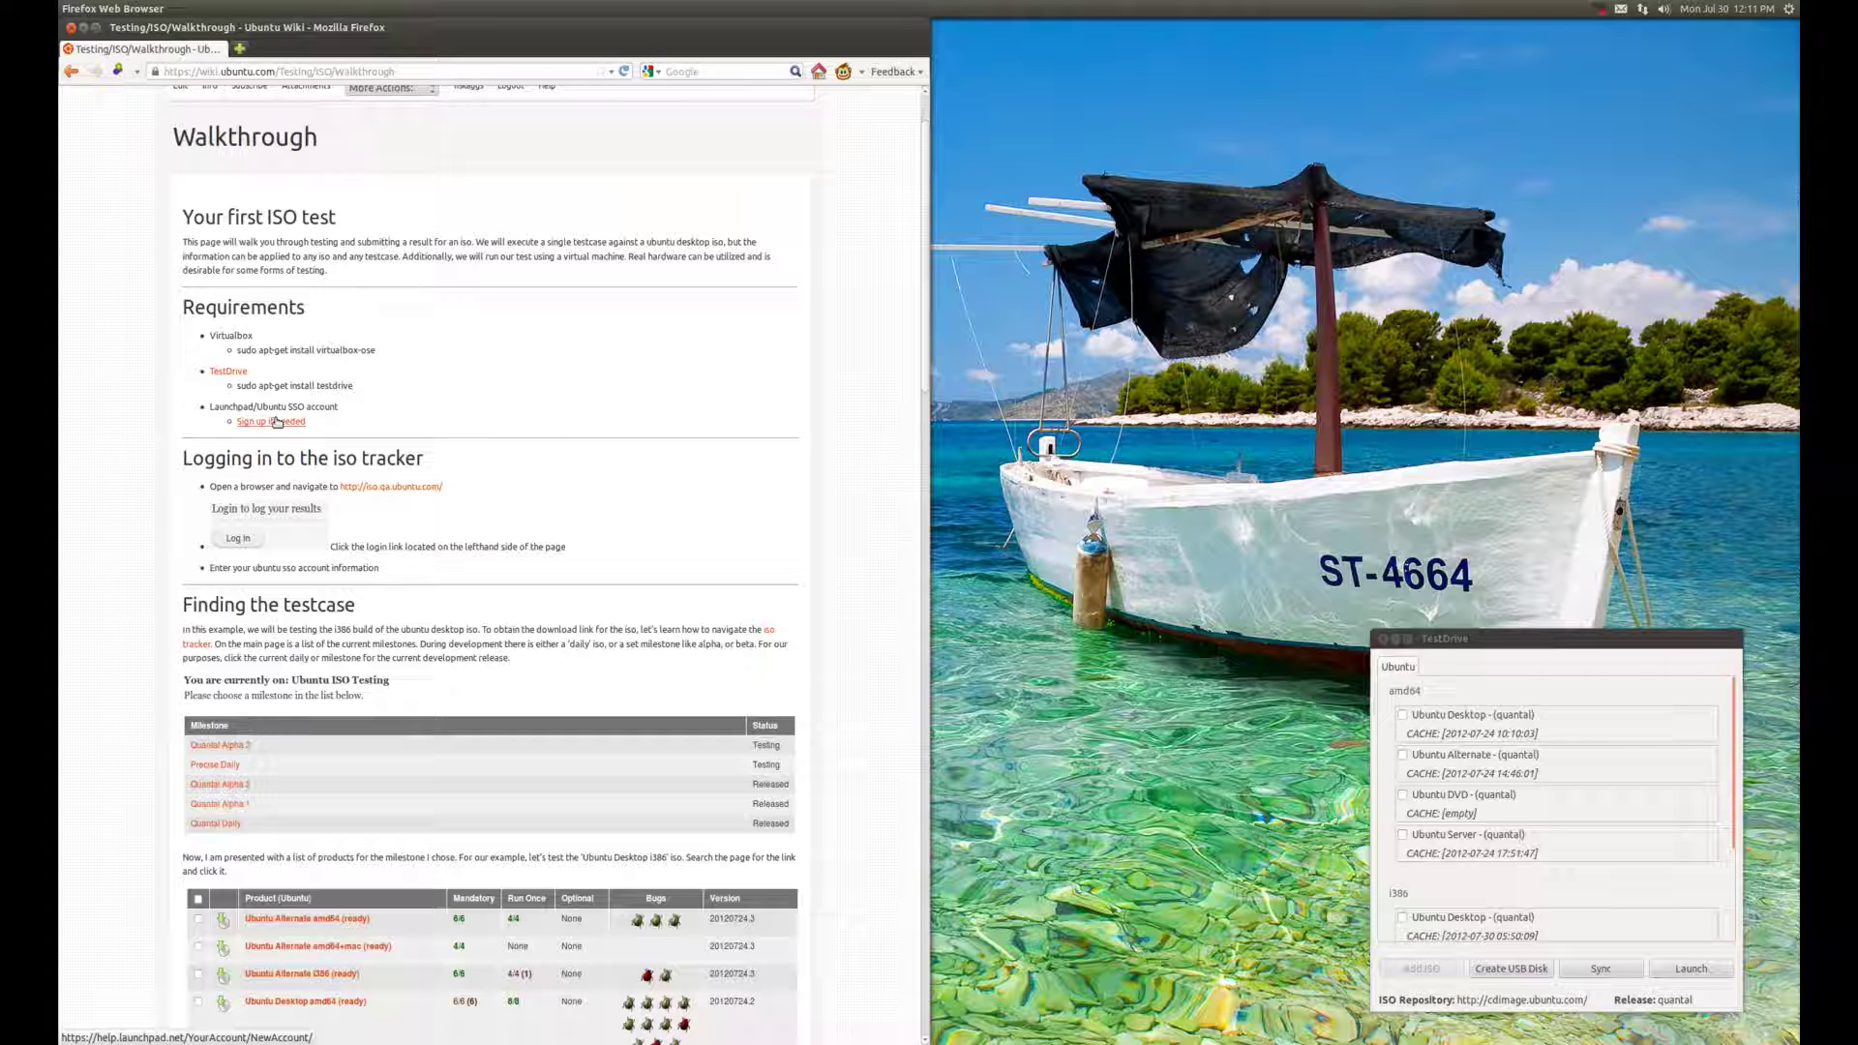
Step: Open the iso.qa.ubuntu.com link from the walkthrough in a new tab and log in to the testing tracker through Ubuntu single sign-on
{"action": "scroll", "coordinate": [659, 368], "scroll_direction": "down", "scroll_amount": 4}
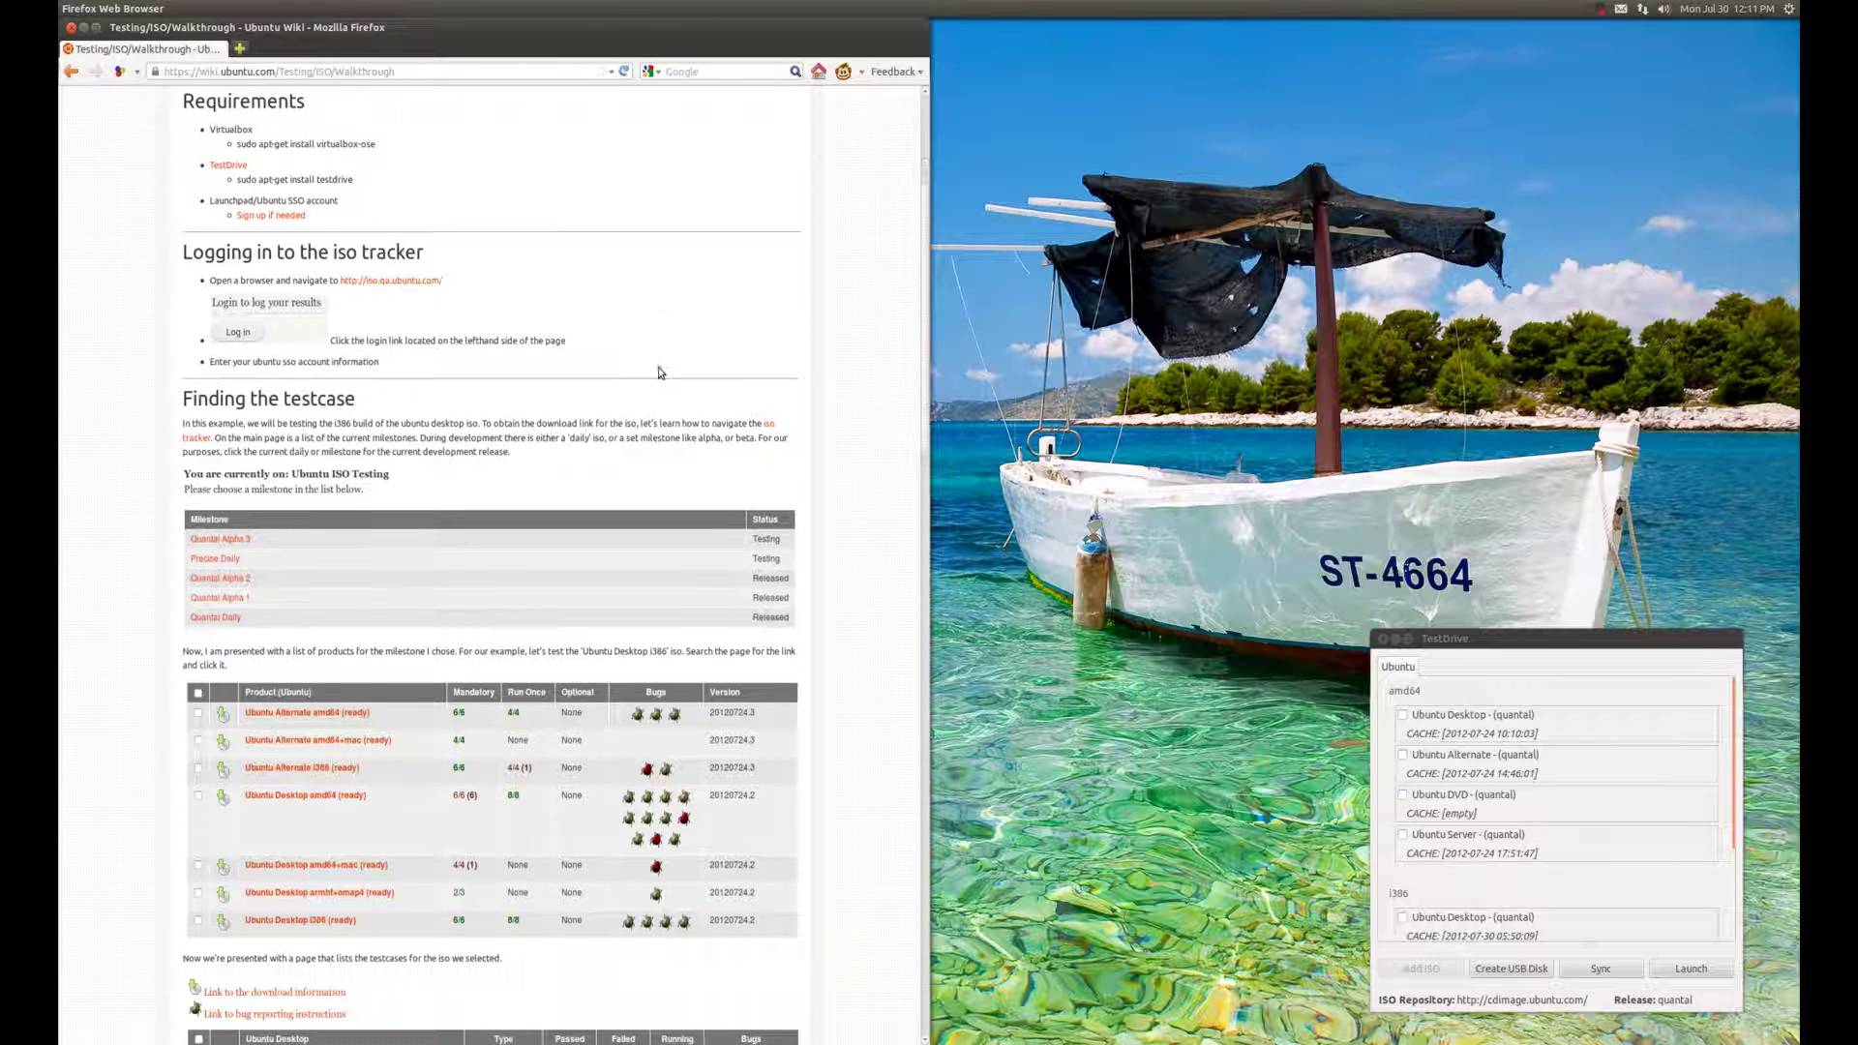
{"action": "right_click", "coordinate": [391, 285]}
{"action": "left_click", "coordinate": [417, 291]}
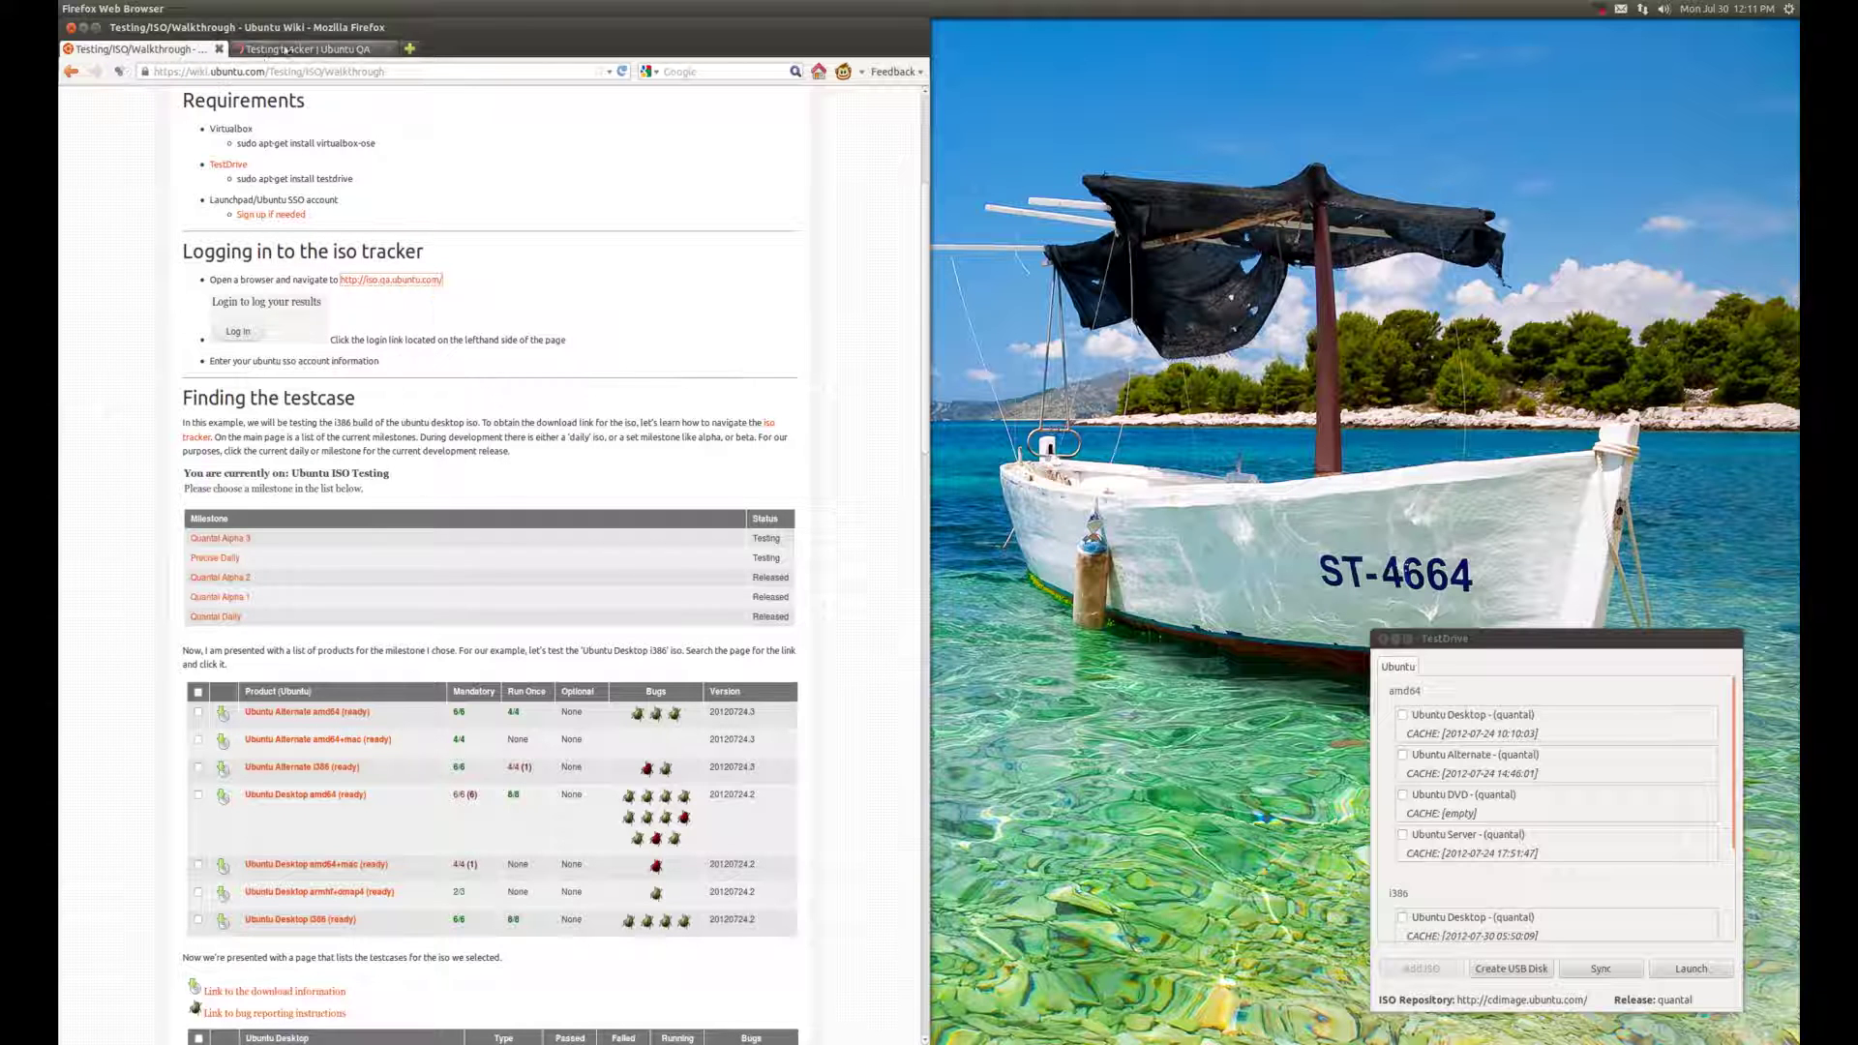
{"action": "left_click", "coordinate": [286, 51]}
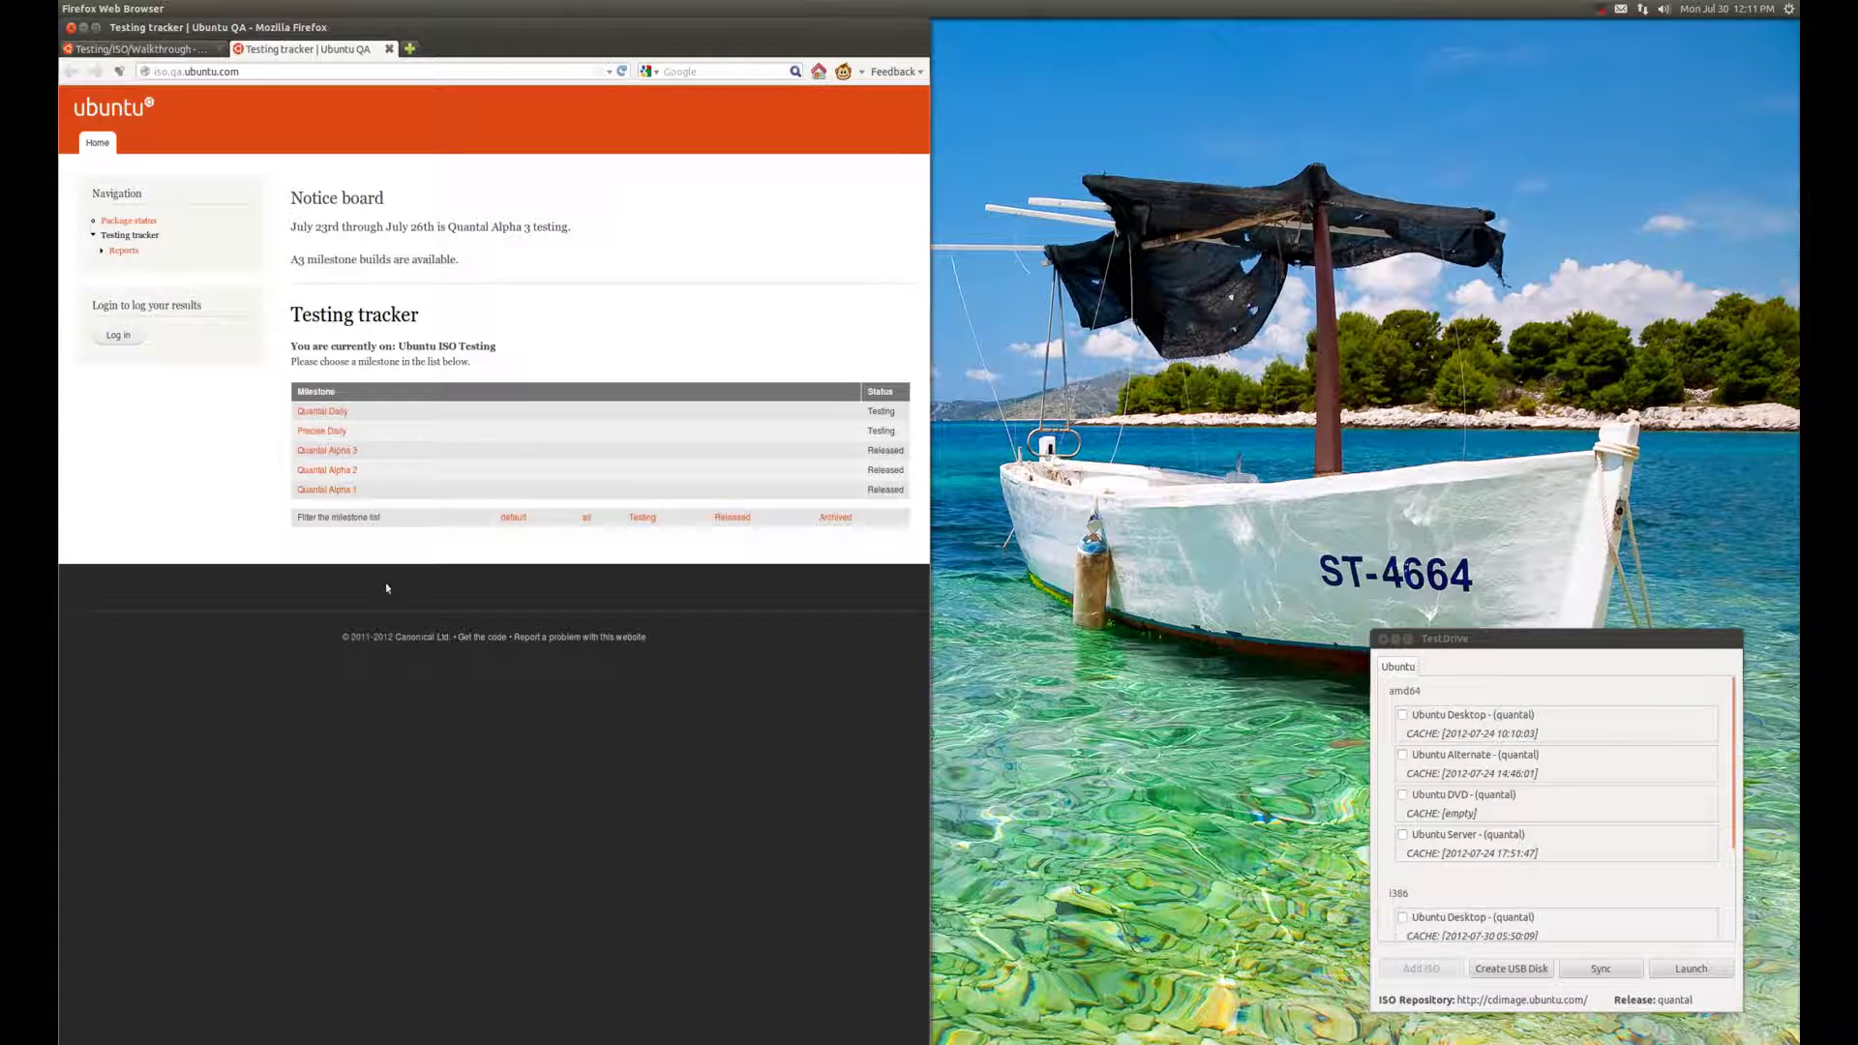
{"action": "left_click", "coordinate": [118, 334]}
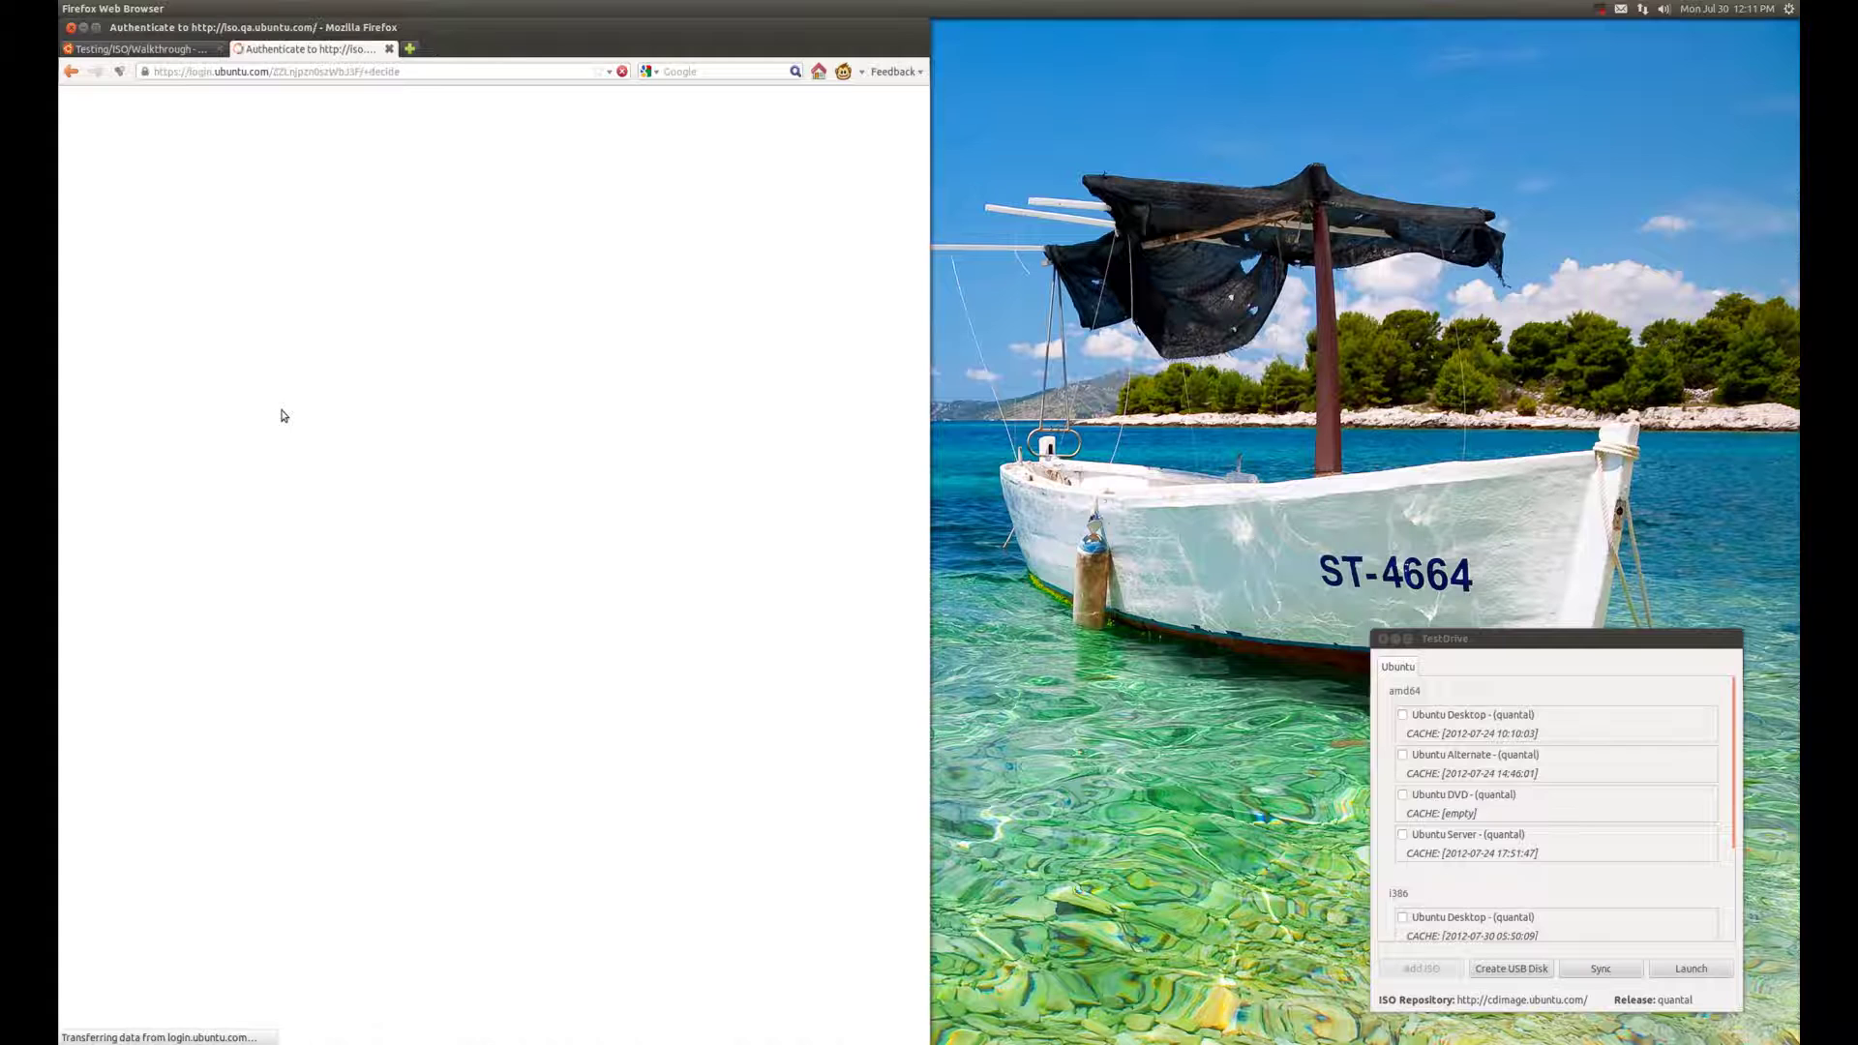
{"action": "left_click", "coordinate": [291, 400]}
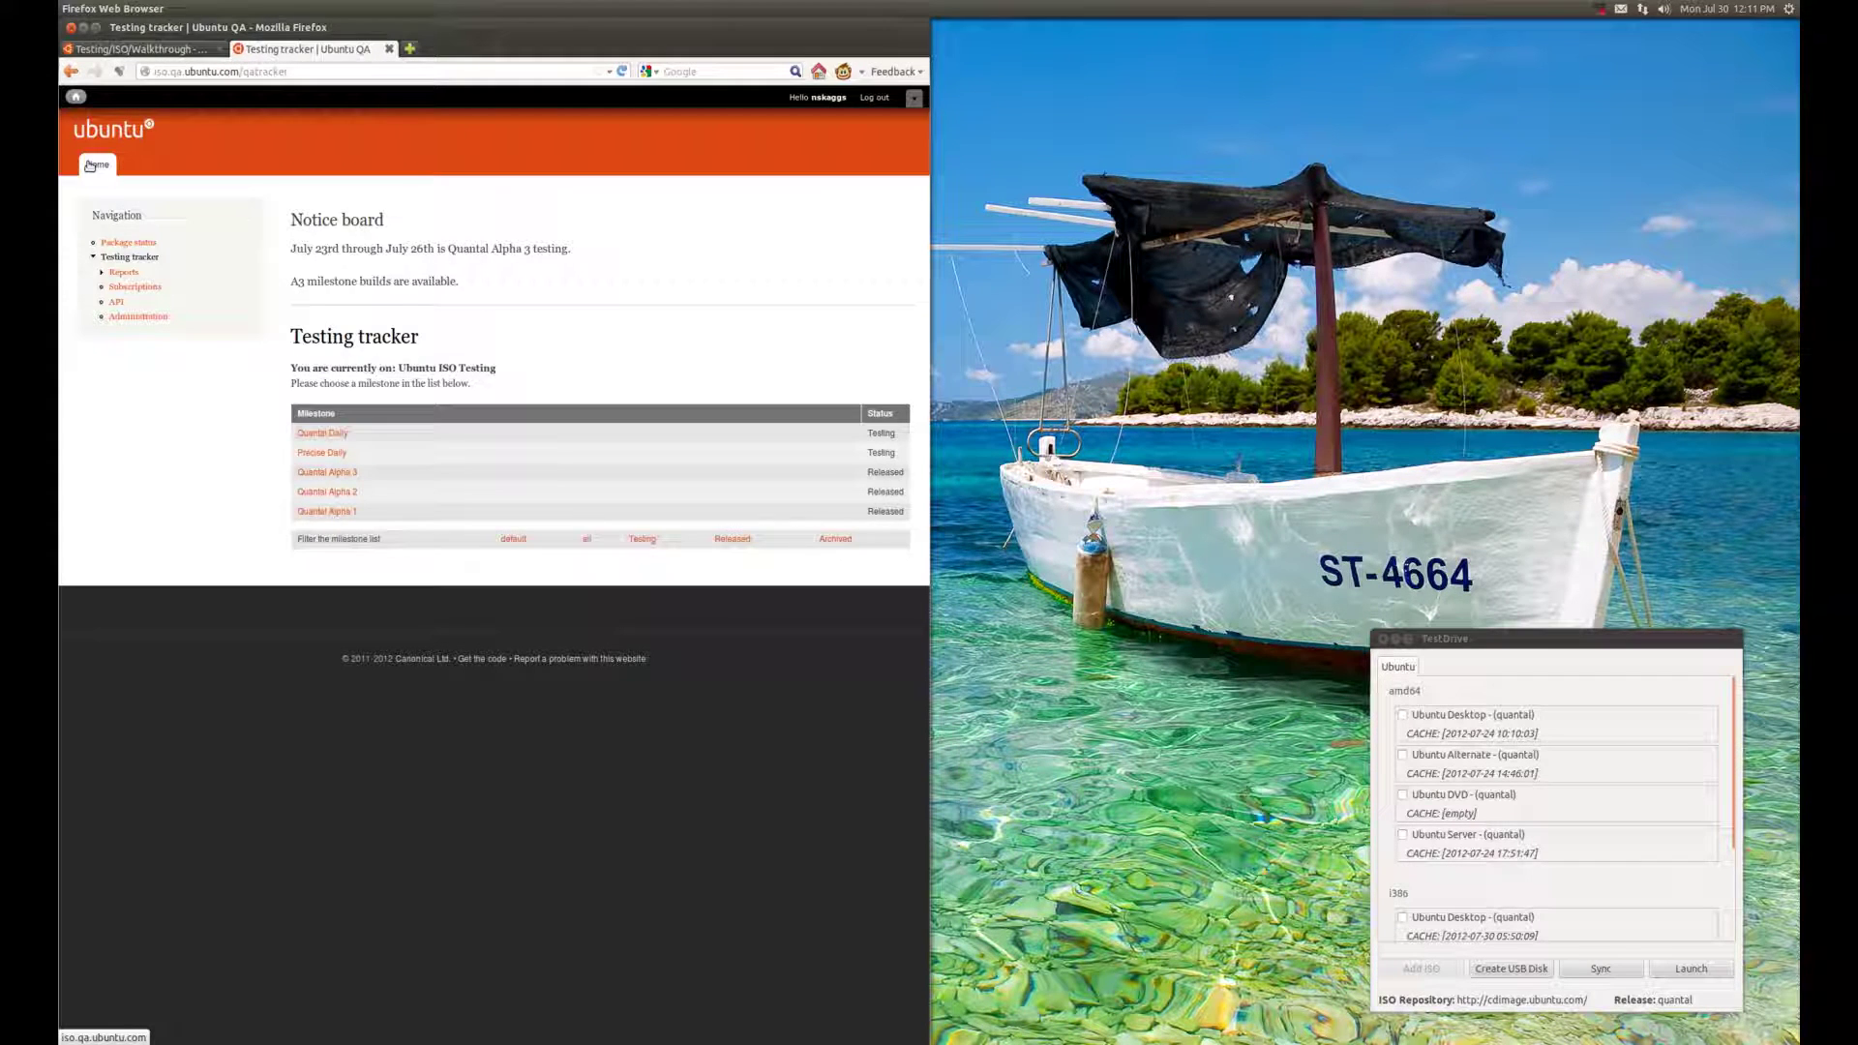
Step: Return to the walkthrough and read the "Finding the testcase" section on choosing a milestone and product
{"action": "left_click", "coordinate": [156, 51]}
{"action": "left_click", "coordinate": [126, 319]}
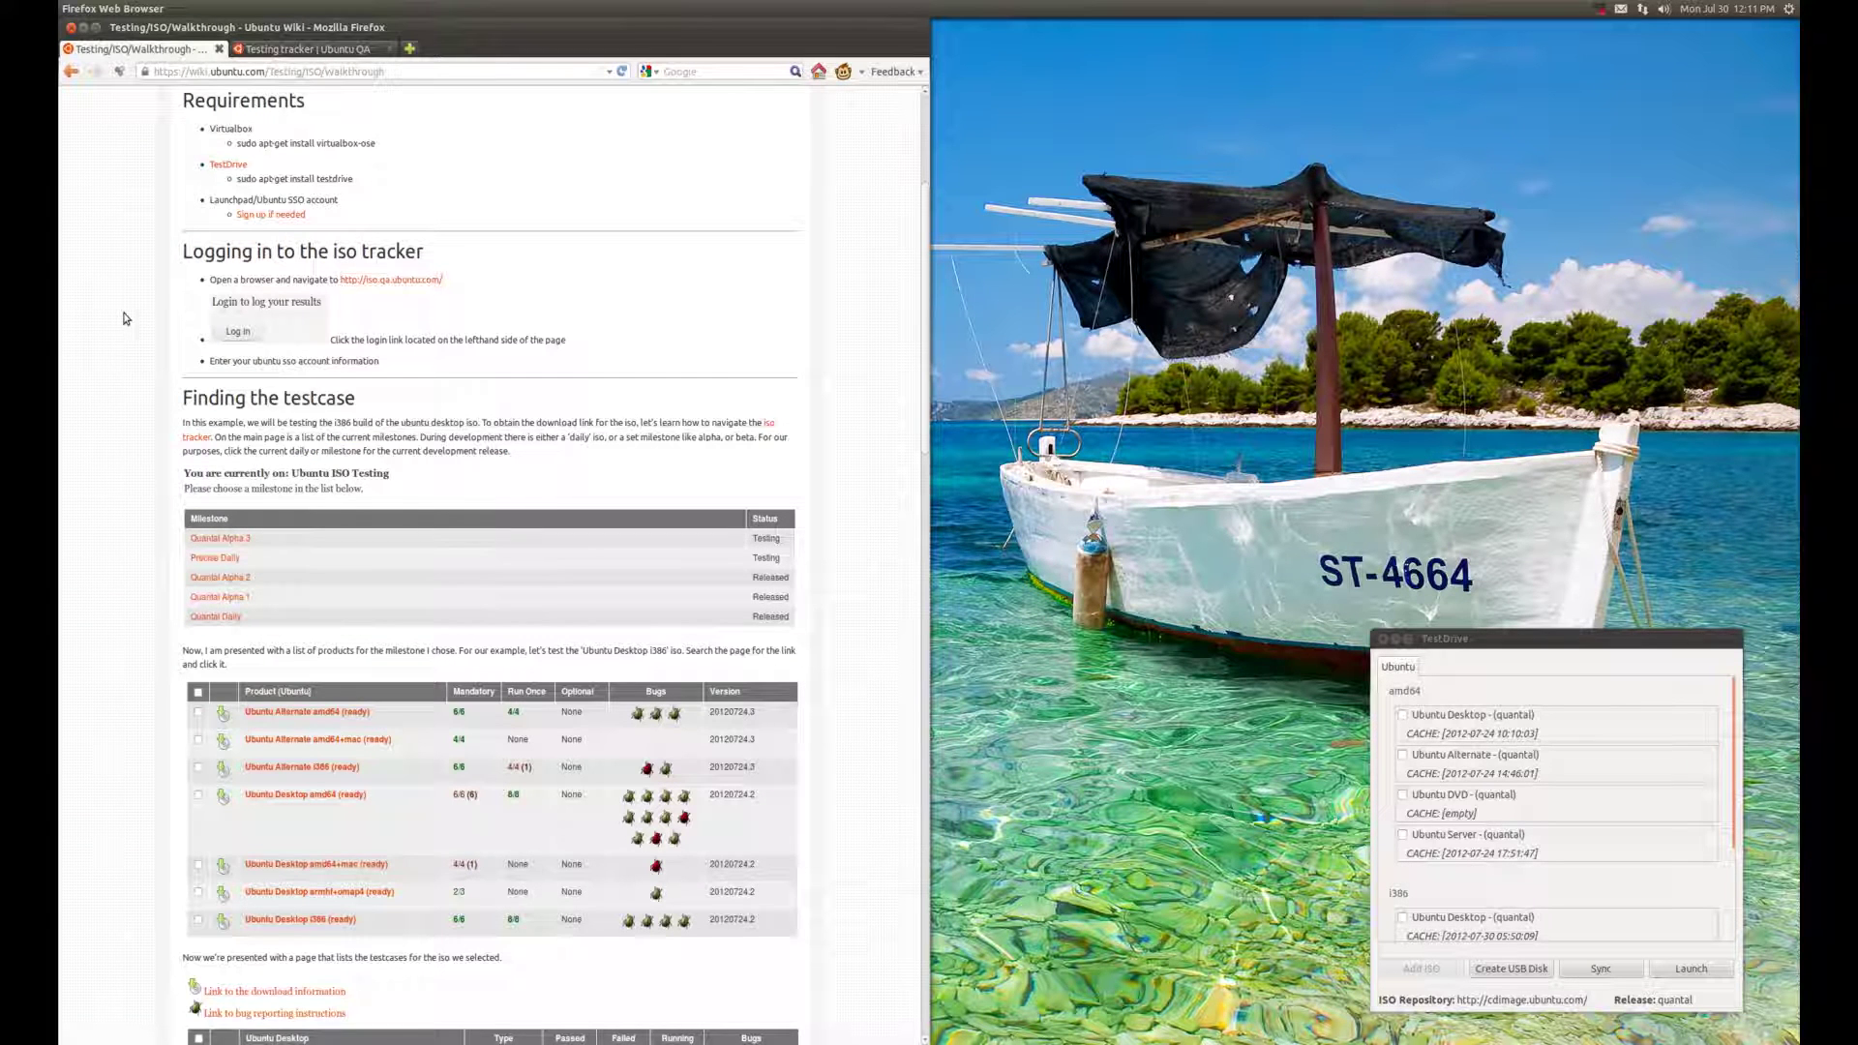
{"action": "scroll", "coordinate": [123, 319], "scroll_direction": "down", "scroll_amount": 1}
{"action": "scroll", "coordinate": [124, 319], "scroll_direction": "down", "scroll_amount": 2}
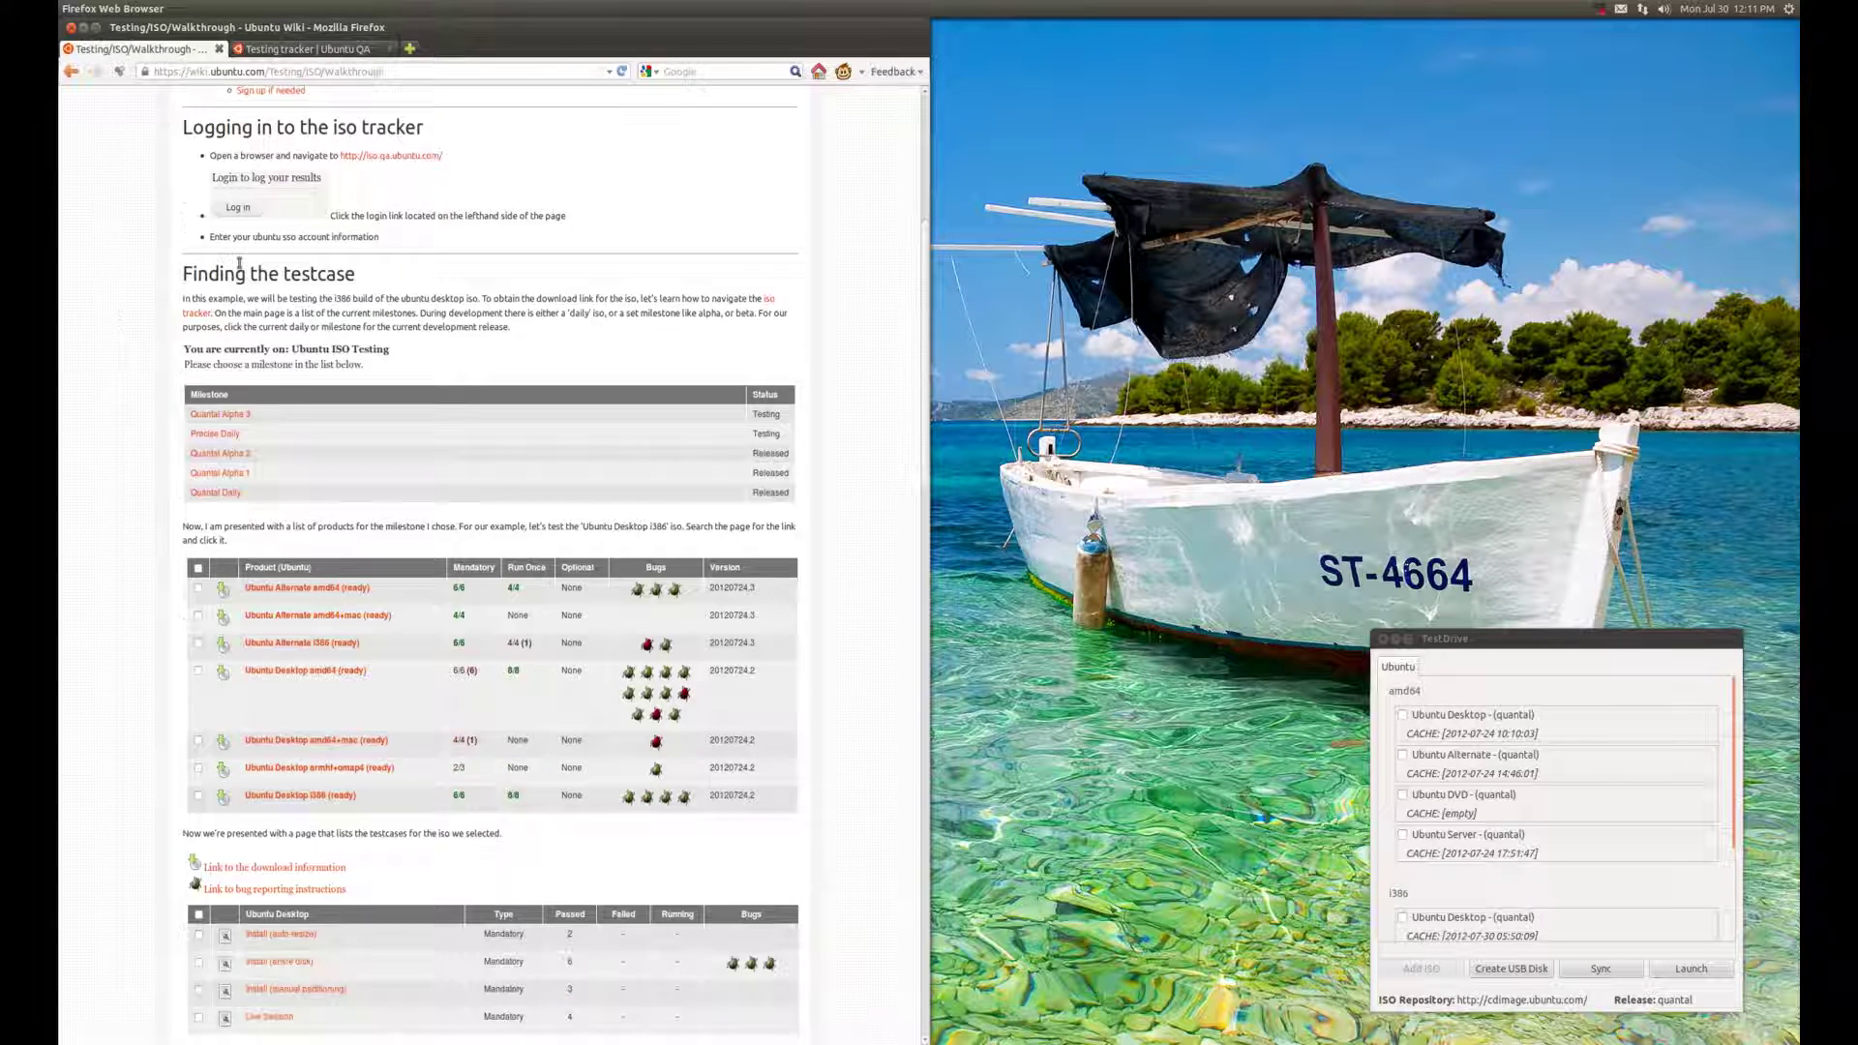
{"action": "scroll", "coordinate": [194, 295], "scroll_direction": "down", "scroll_amount": 1}
{"action": "scroll", "coordinate": [194, 295], "scroll_direction": "down", "scroll_amount": 1}
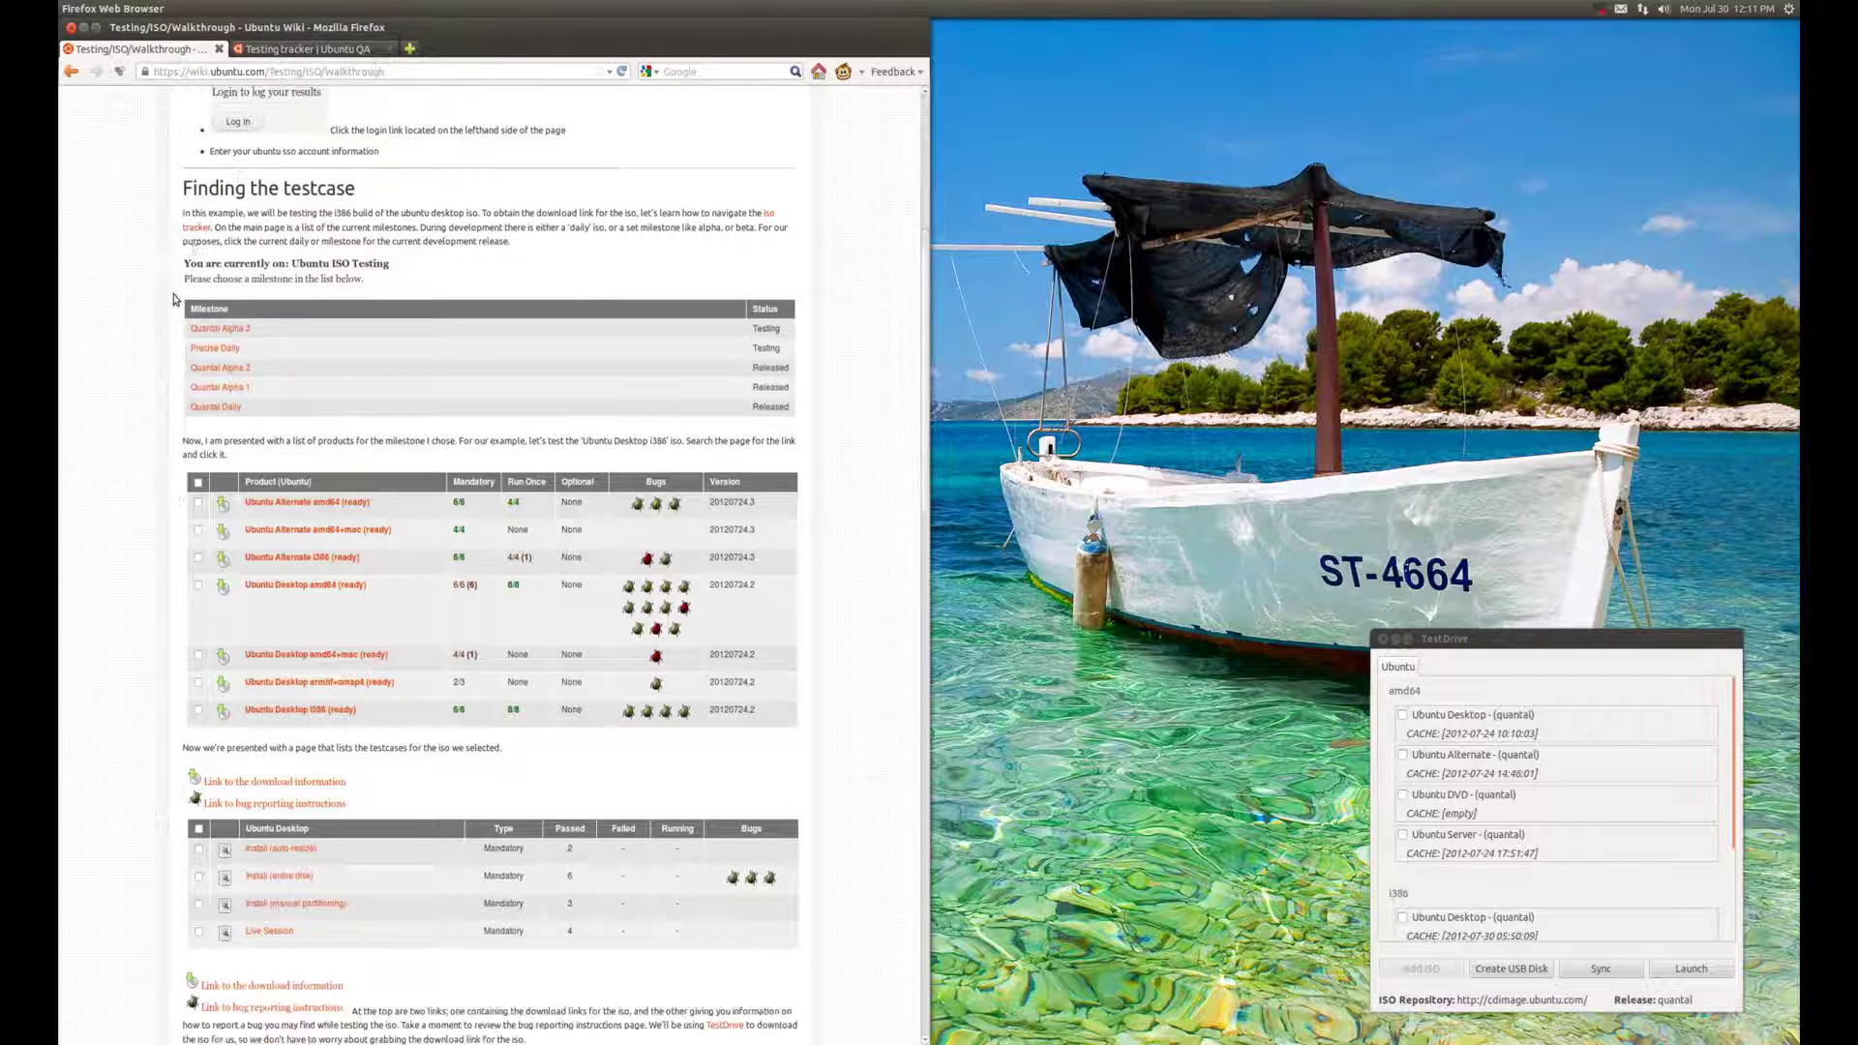
{"action": "scroll", "coordinate": [145, 283], "scroll_direction": "down", "scroll_amount": 1}
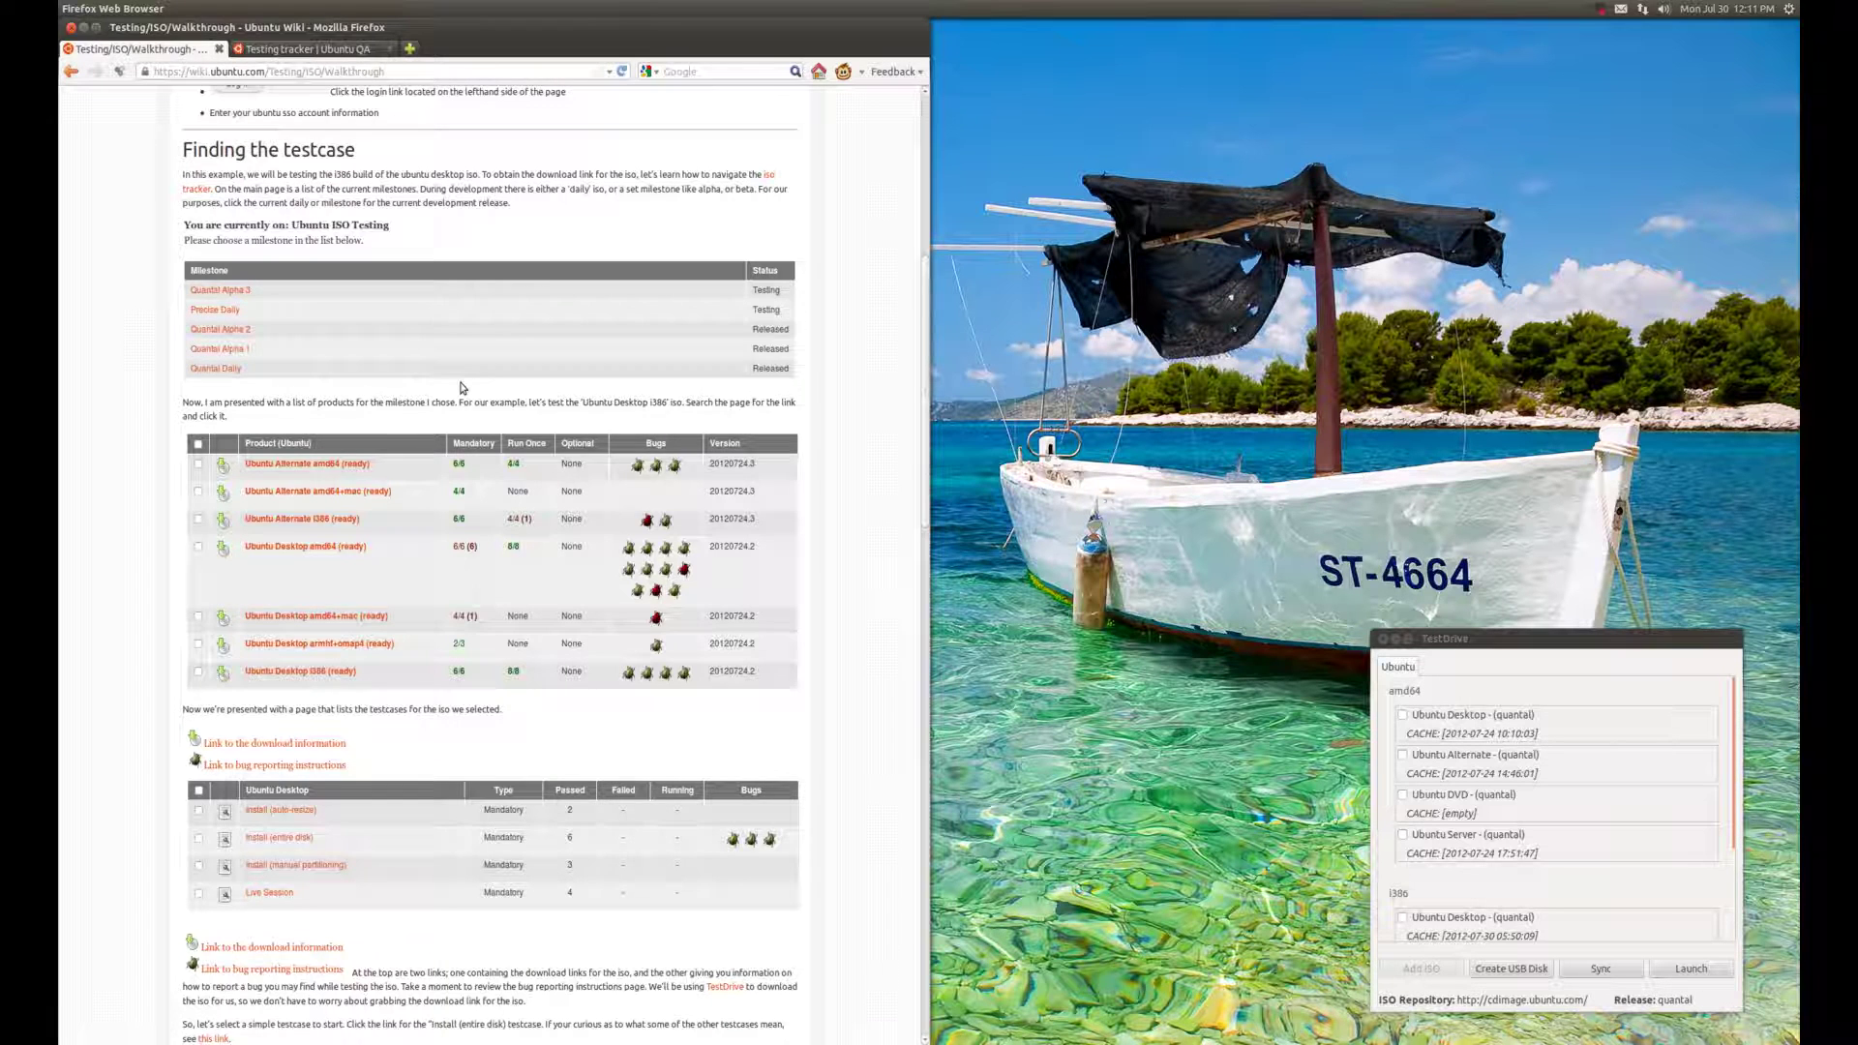
Step: Open the Quantal Daily milestone on the testing tracker and look over its product list
{"action": "key", "text": "ctrl+Tab"}
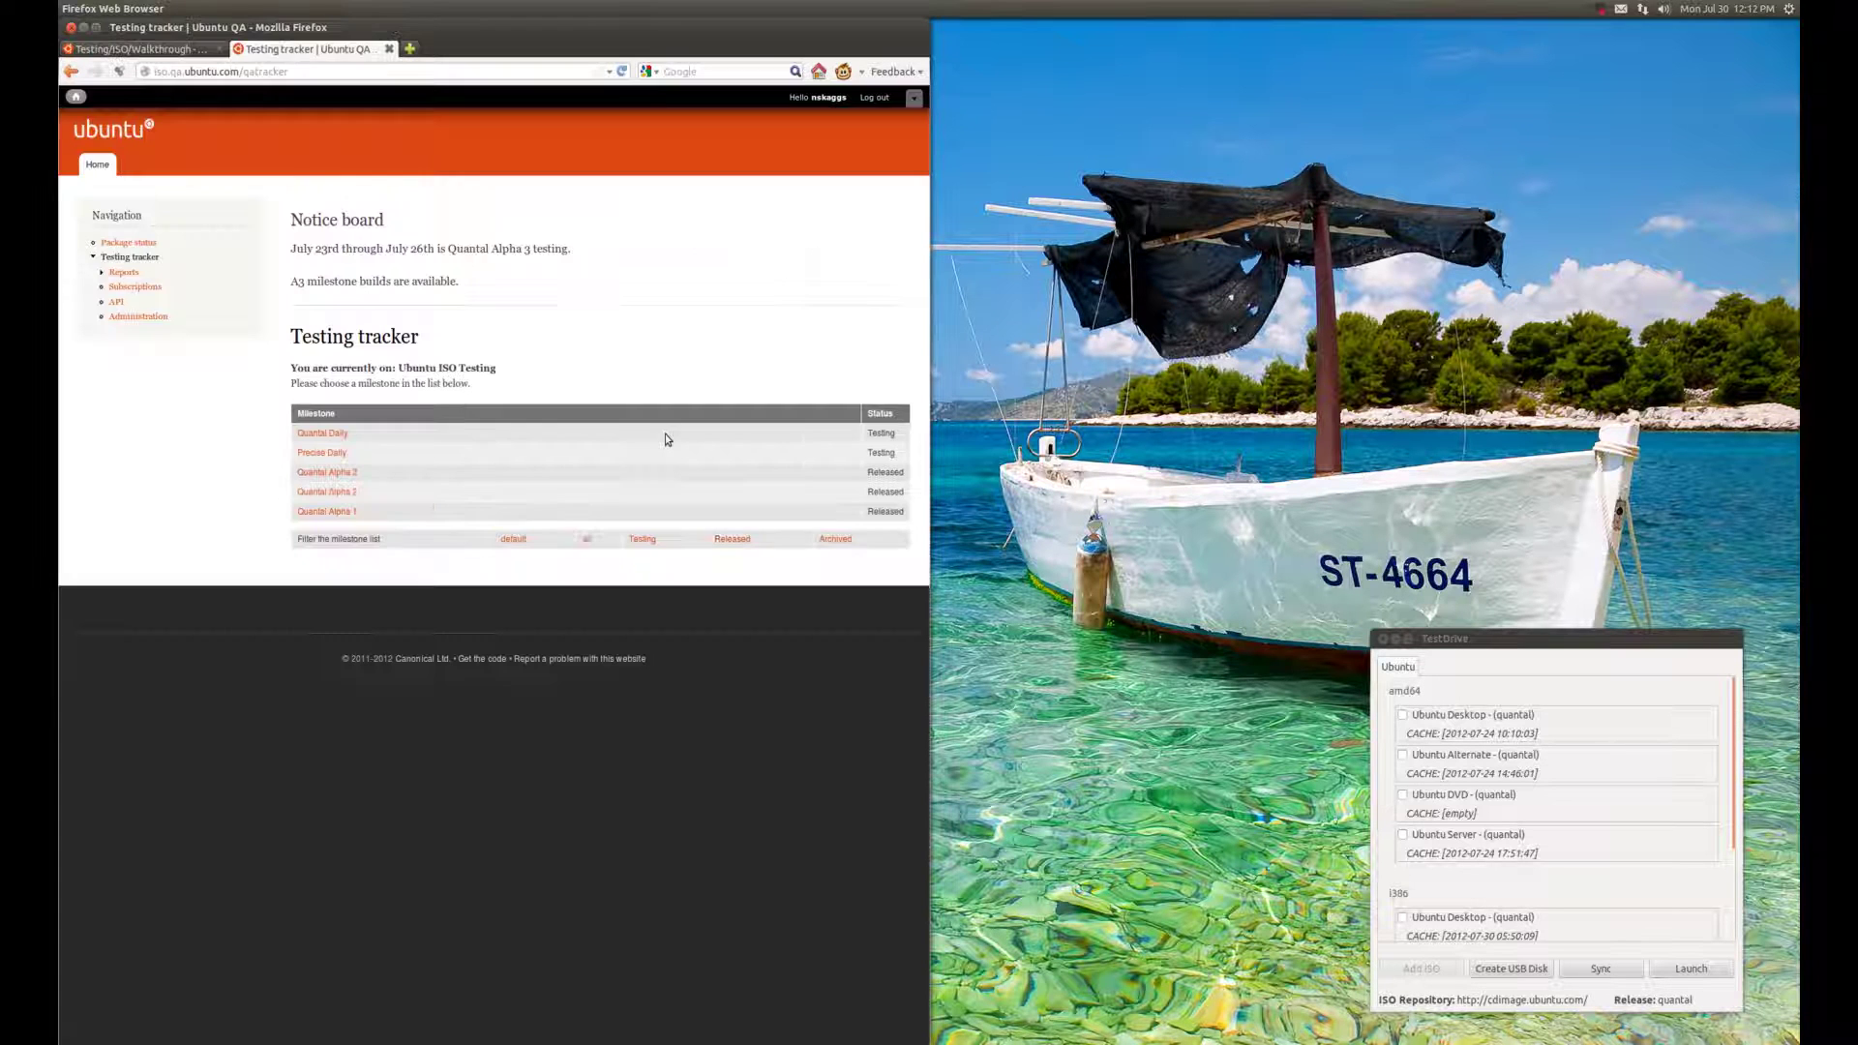
{"action": "left_click", "coordinate": [344, 439]}
{"action": "left_click", "coordinate": [329, 437]}
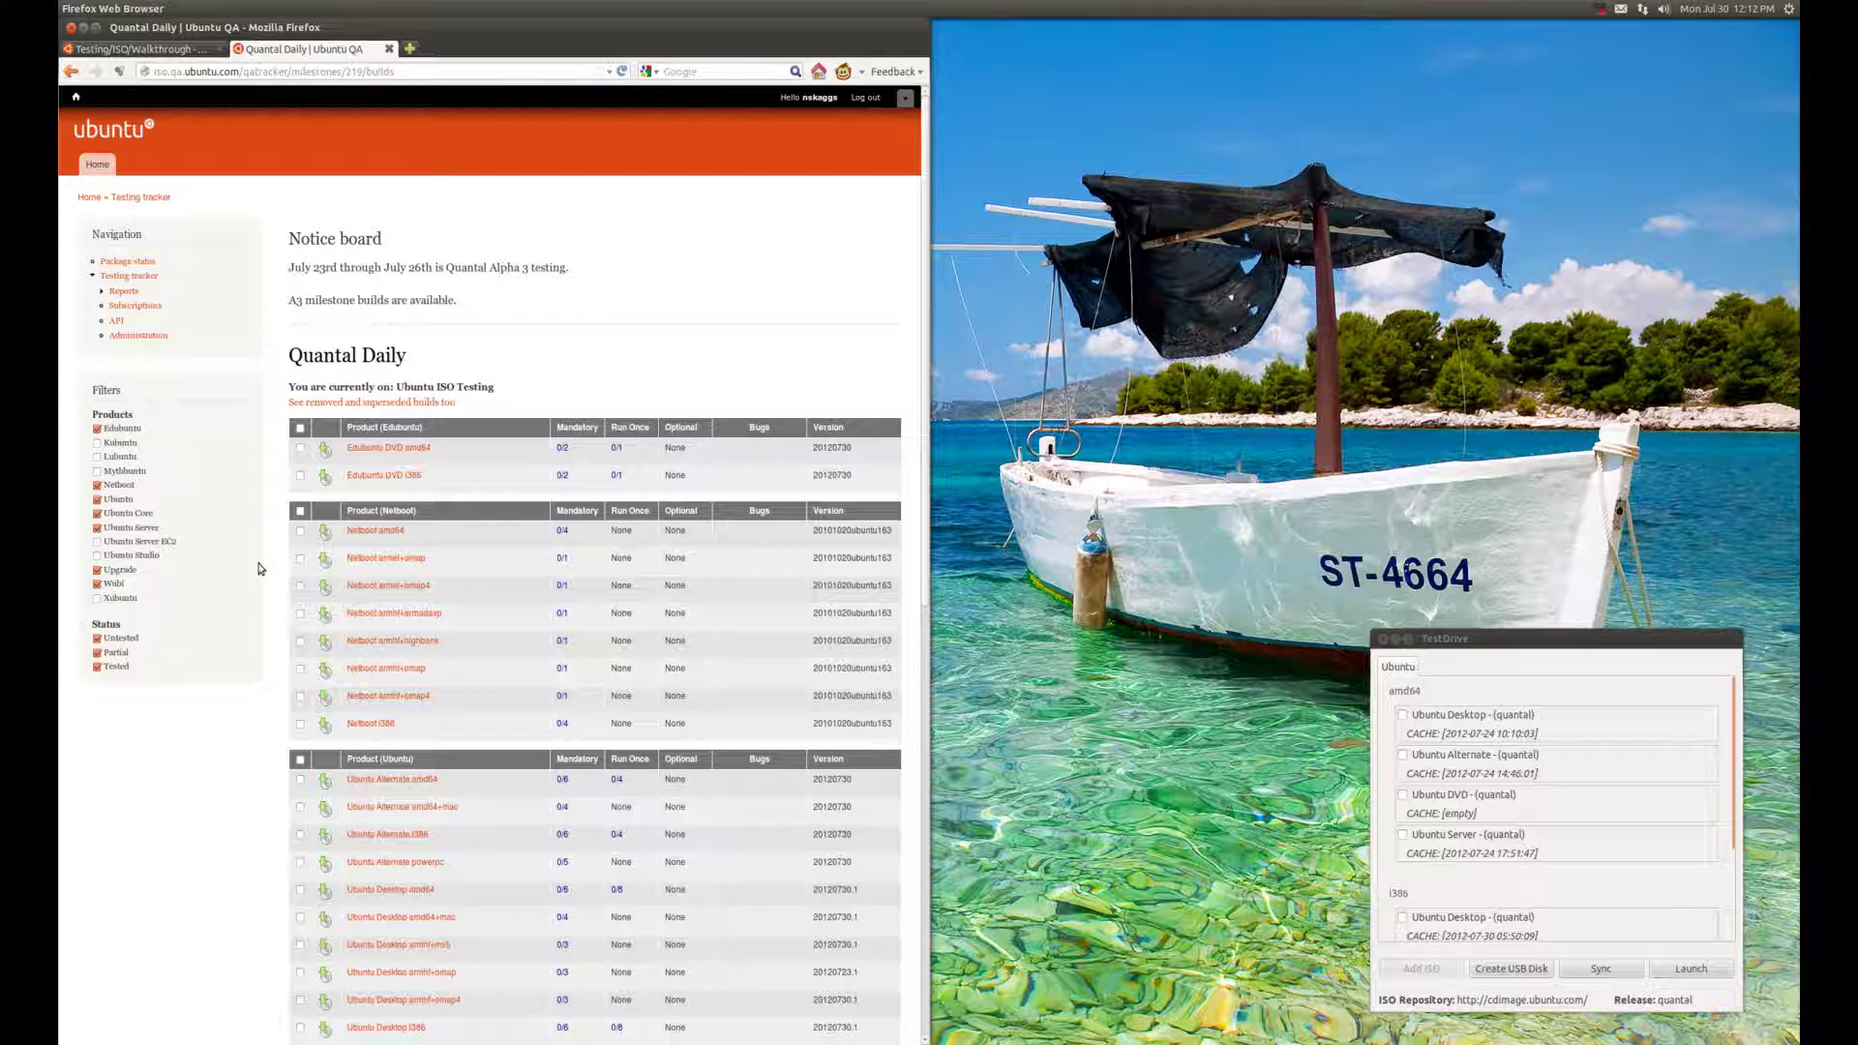
{"action": "scroll", "coordinate": [268, 382], "scroll_direction": "down", "scroll_amount": 1}
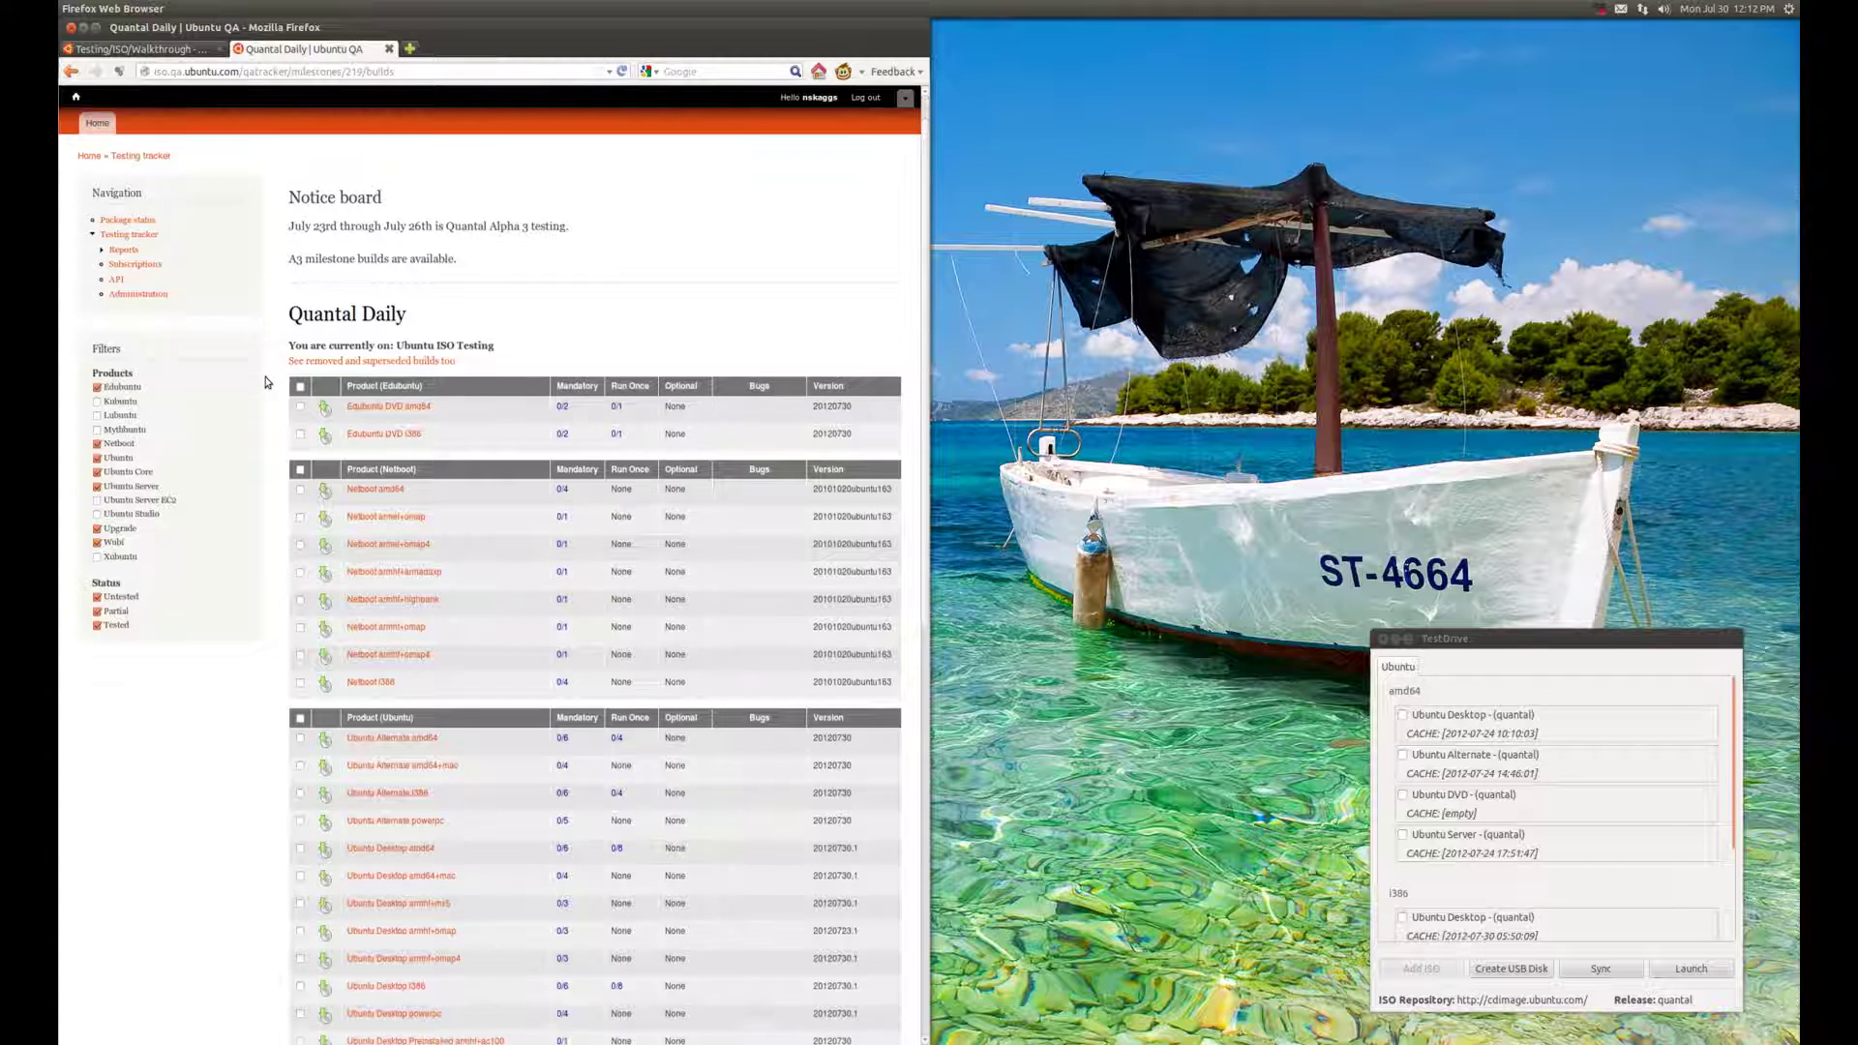
{"action": "scroll", "coordinate": [268, 383], "scroll_direction": "down", "scroll_amount": 1}
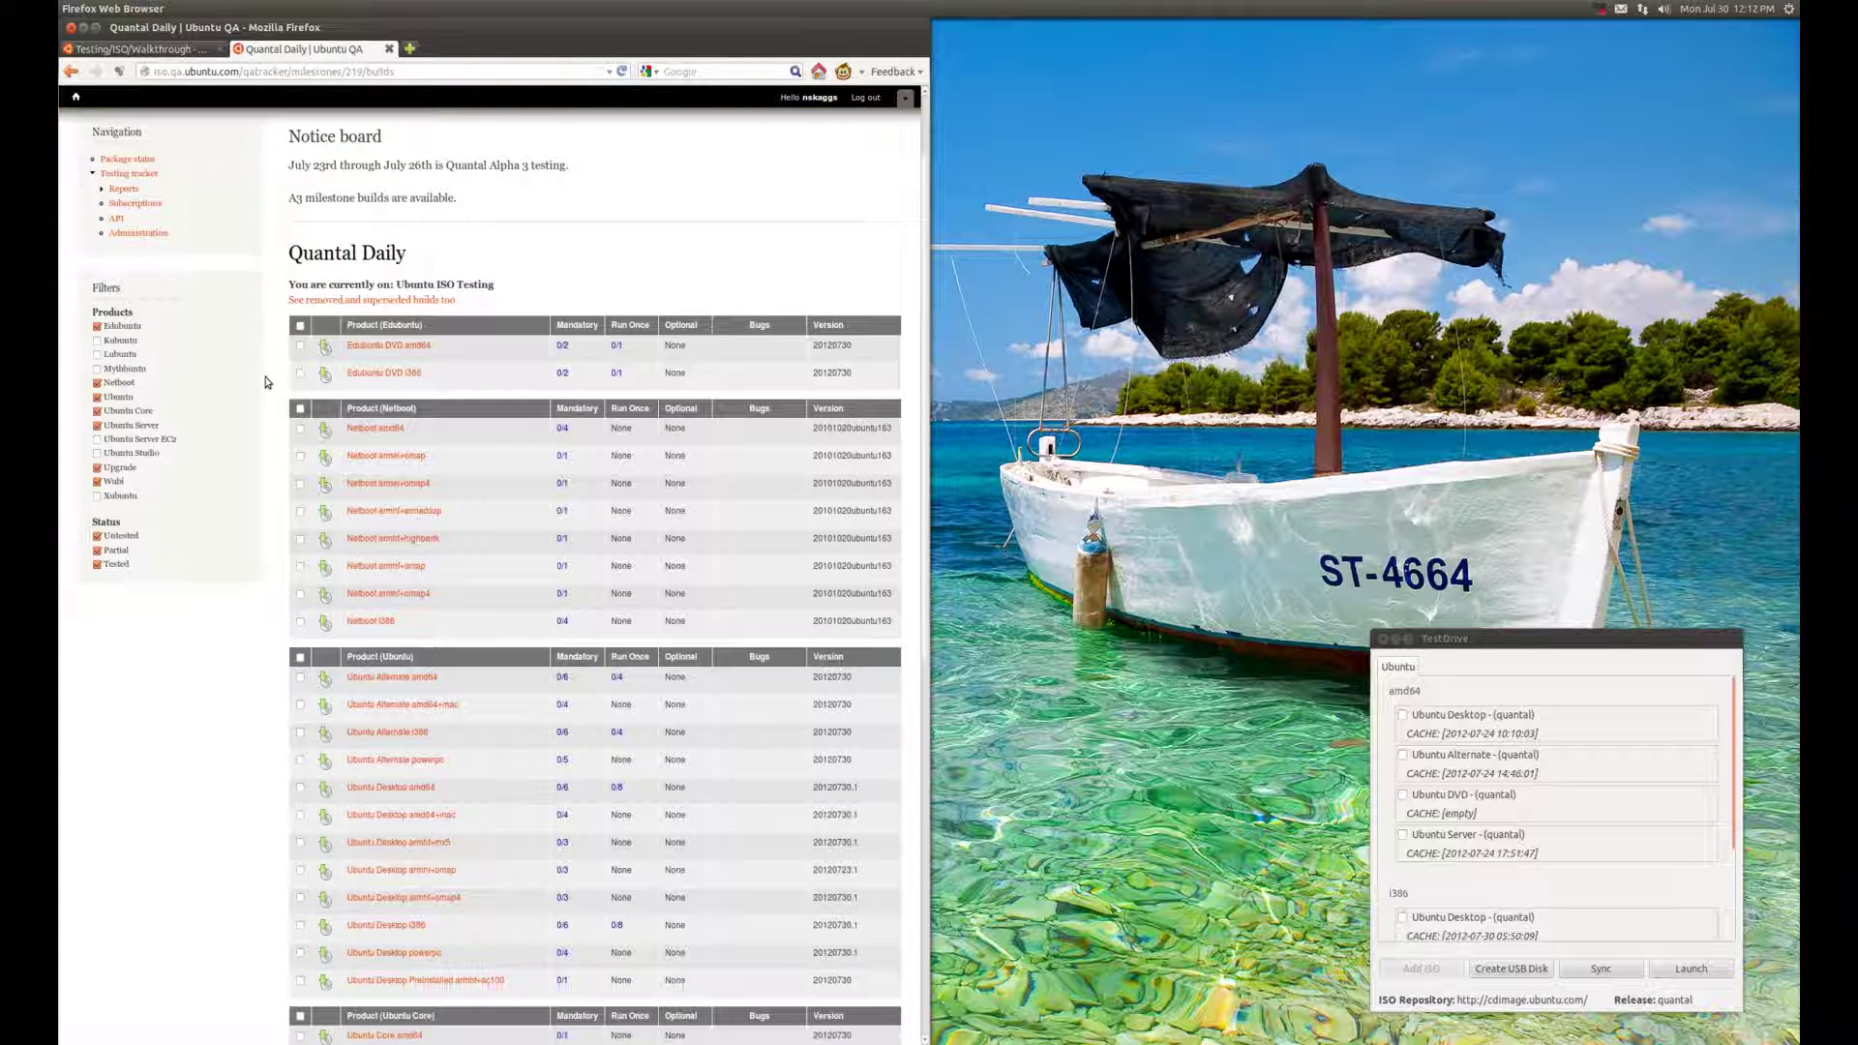
{"action": "scroll", "coordinate": [268, 383], "scroll_direction": "down", "scroll_amount": 1}
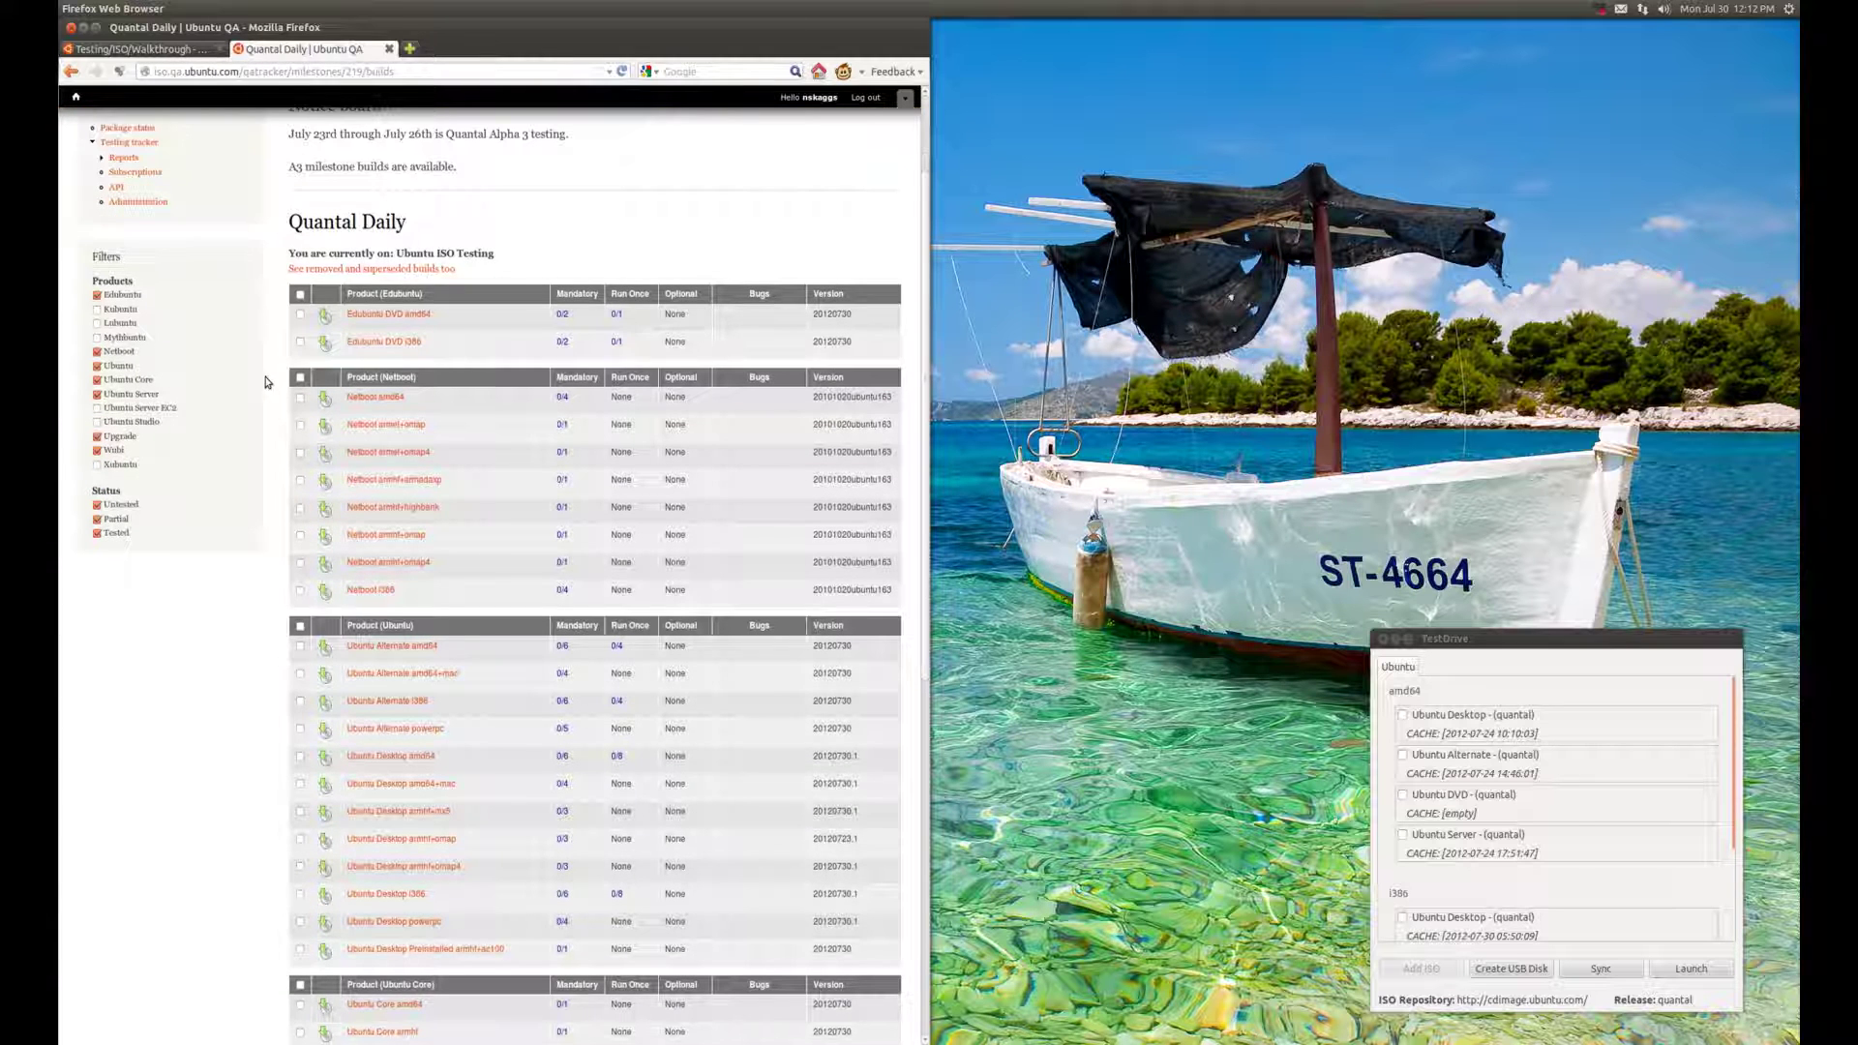
{"action": "scroll", "coordinate": [66, 482], "scroll_direction": "up", "scroll_amount": 3}
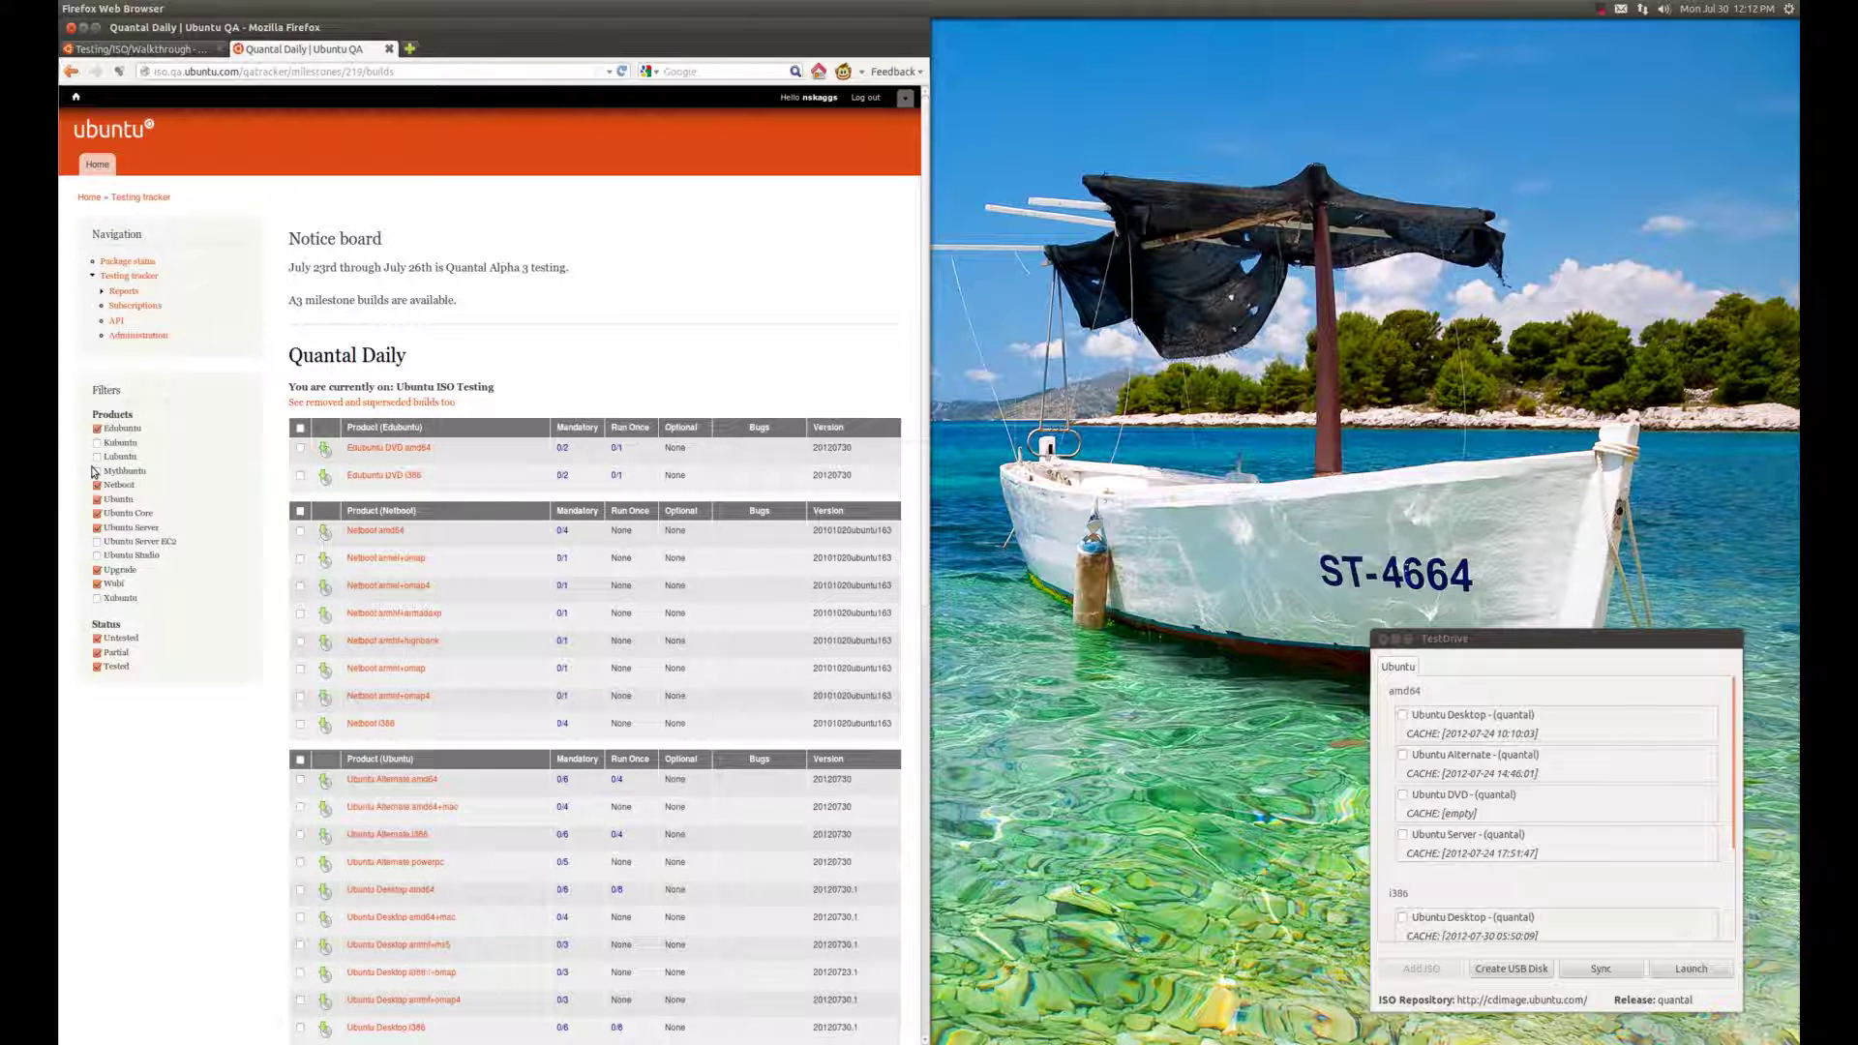
Step: Filter the Quantal Daily product list to exclude Edubuntu
{"action": "left_click", "coordinate": [97, 428]}
{"action": "left_click", "coordinate": [96, 427]}
{"action": "left_click", "coordinate": [96, 428]}
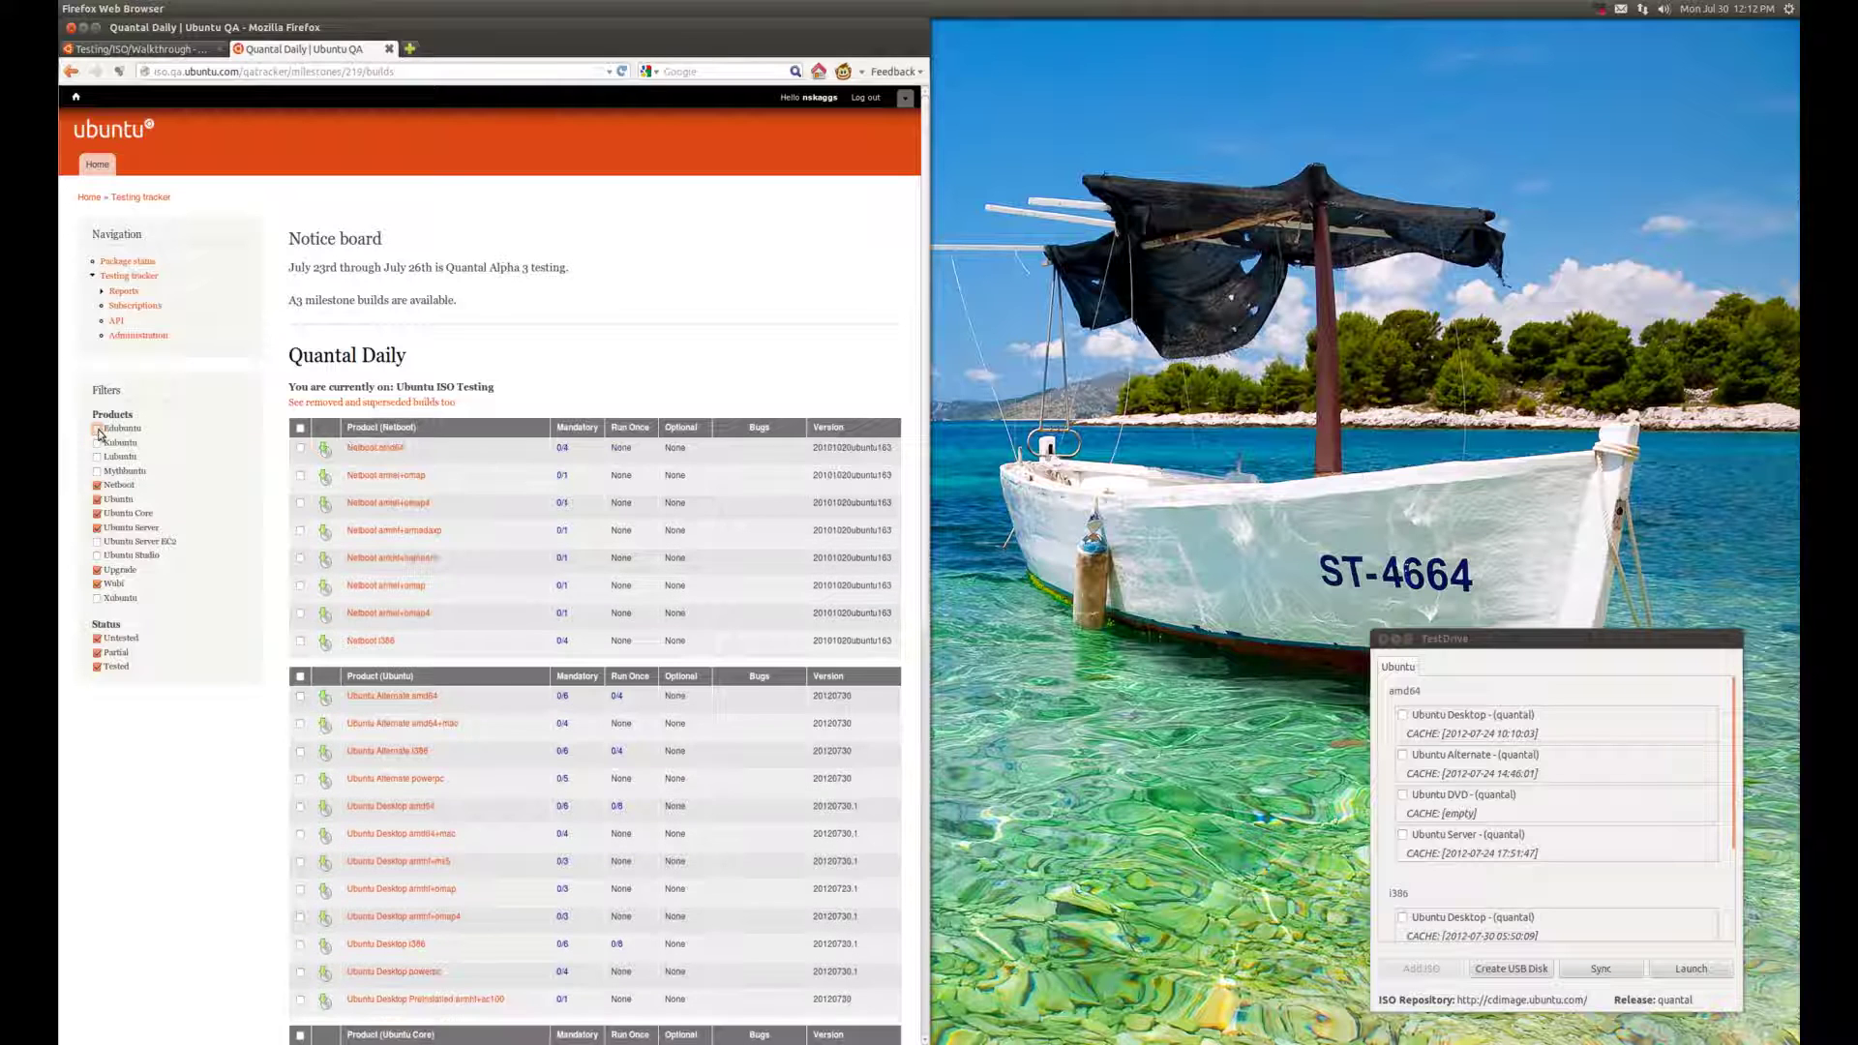
Step: Open the testcases of the Ubuntu Desktop i386 product in Quantal Daily
{"action": "scroll", "coordinate": [106, 440], "scroll_direction": "down", "scroll_amount": 3}
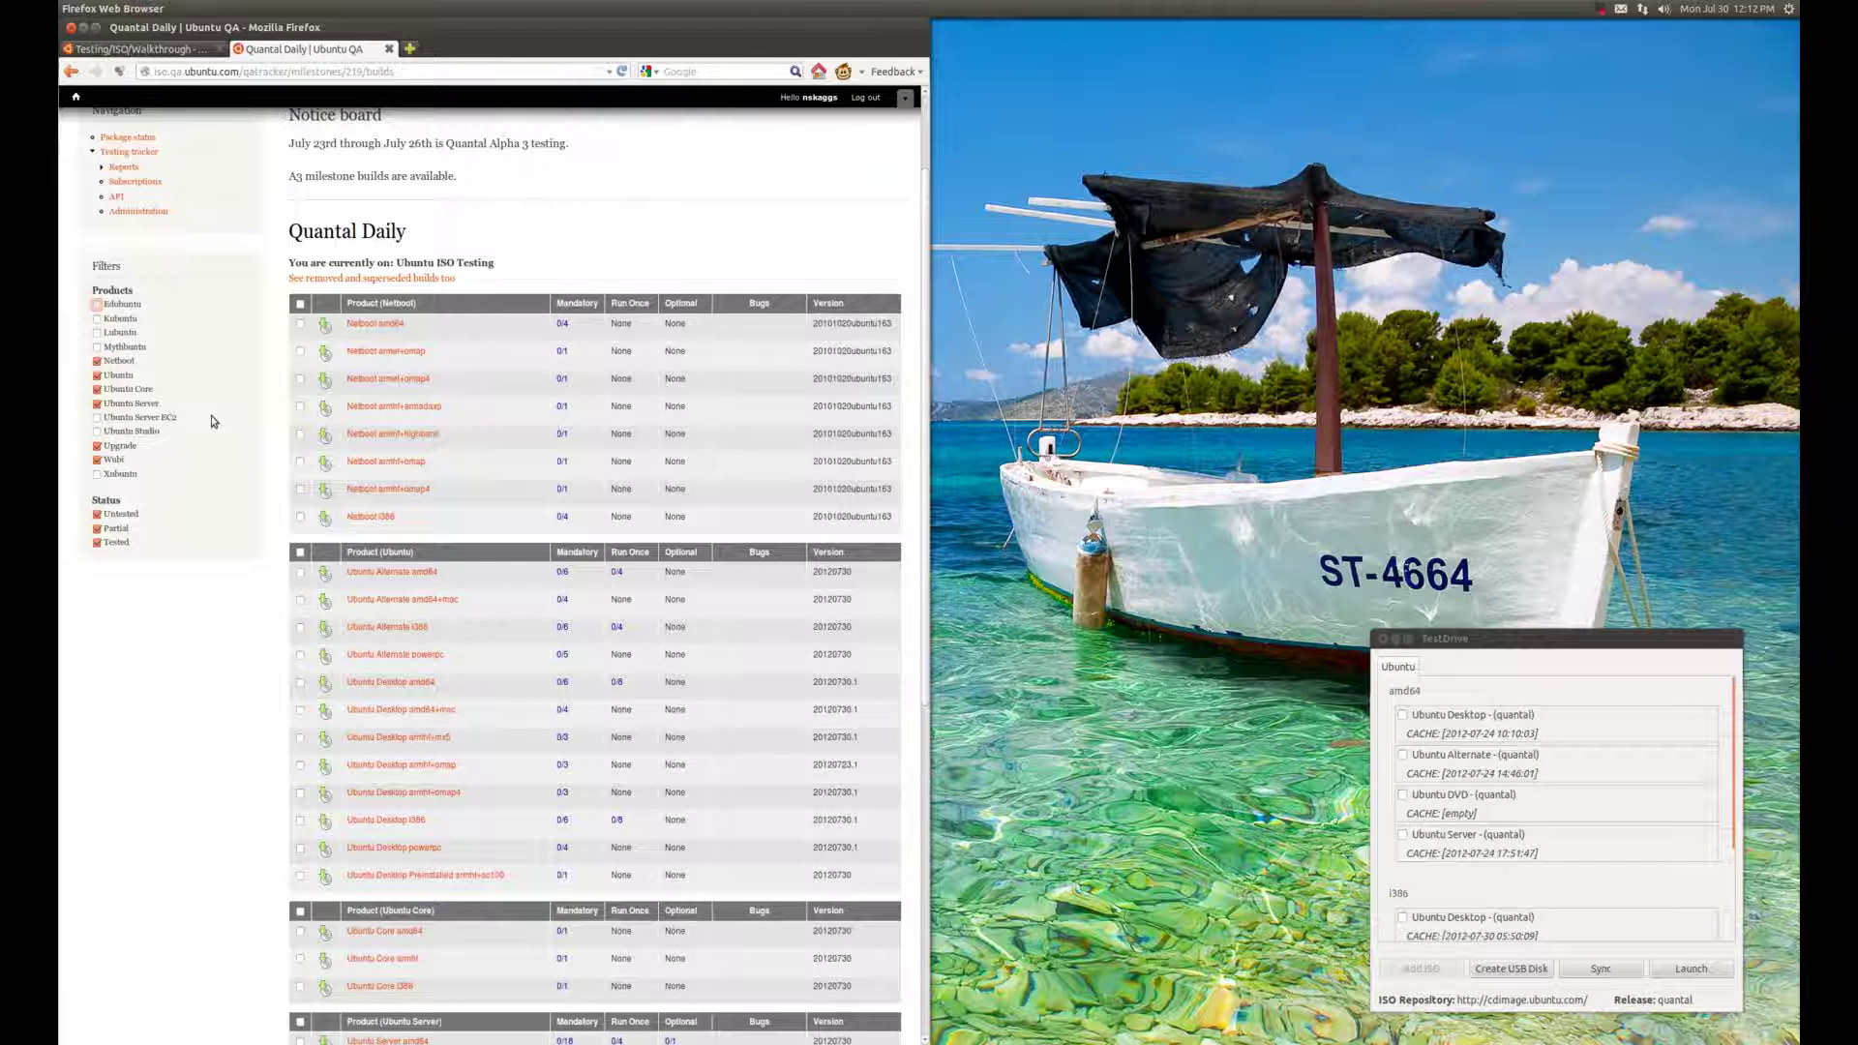
{"action": "scroll", "coordinate": [213, 421], "scroll_direction": "down", "scroll_amount": 5}
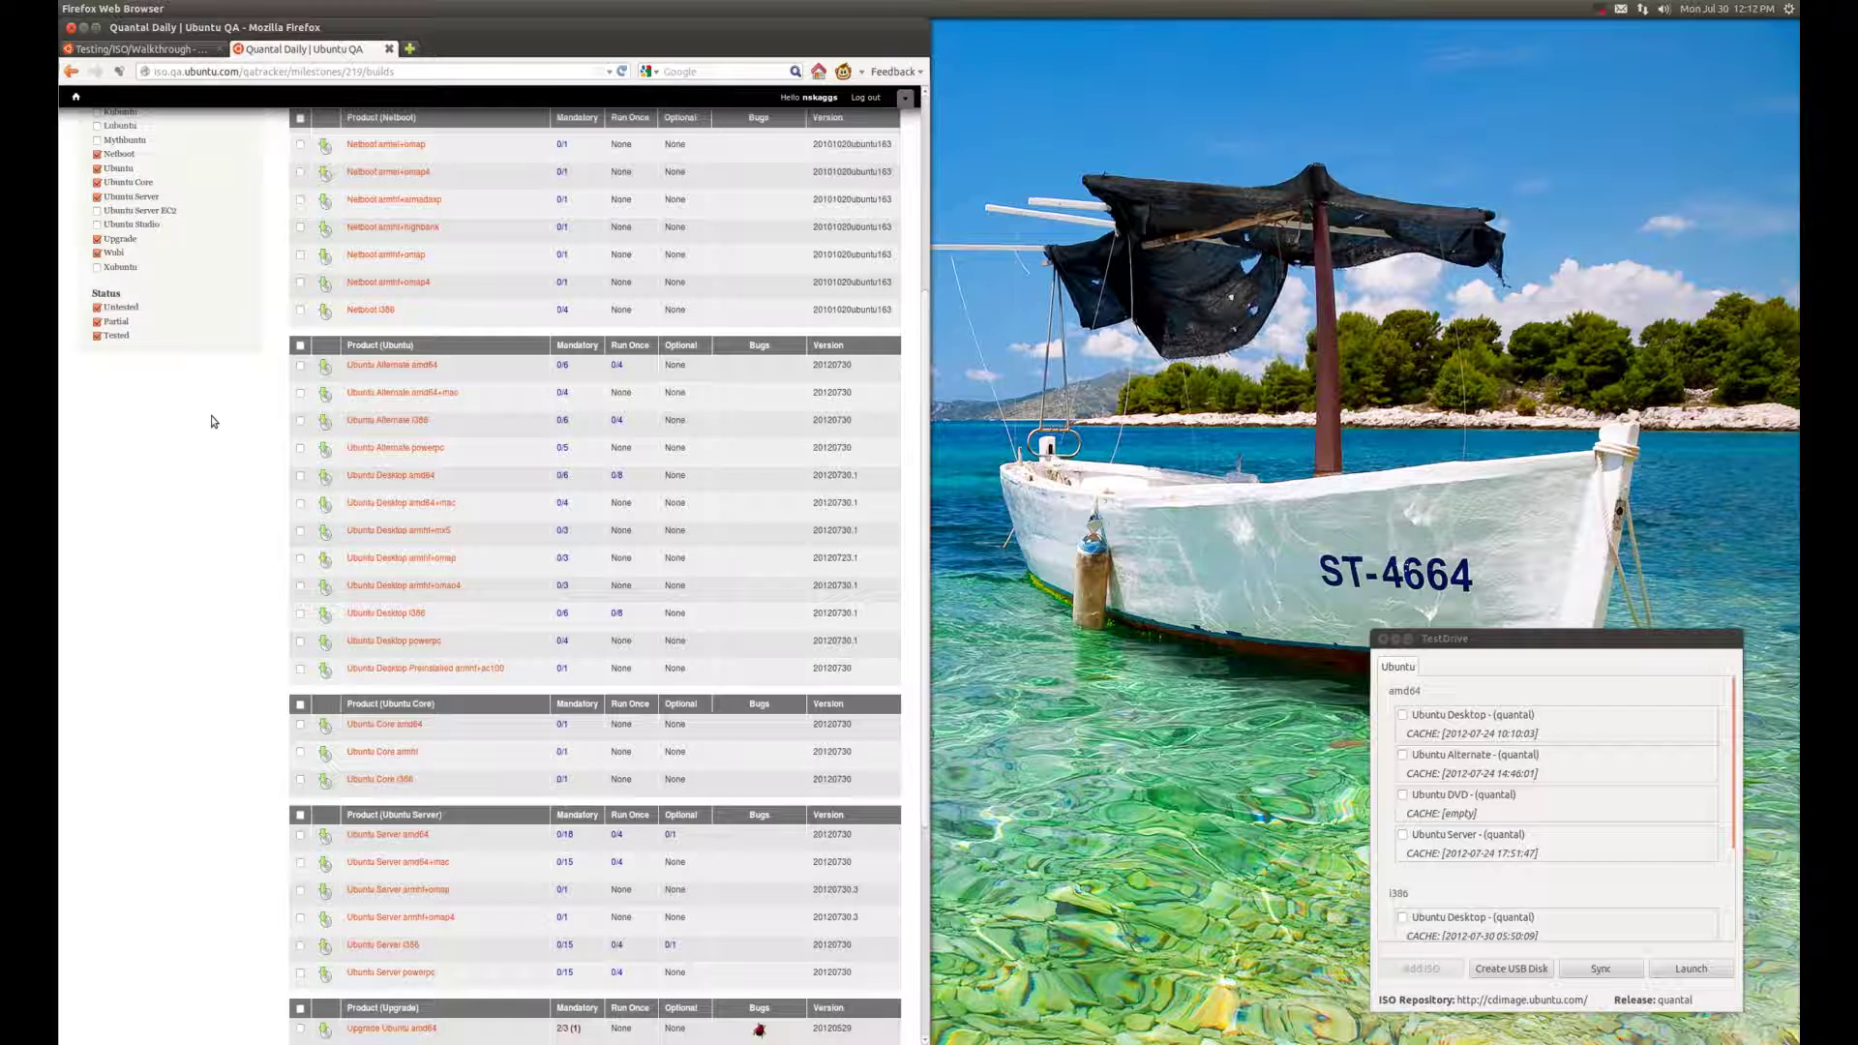
{"action": "scroll", "coordinate": [213, 421], "scroll_direction": "down", "scroll_amount": 4}
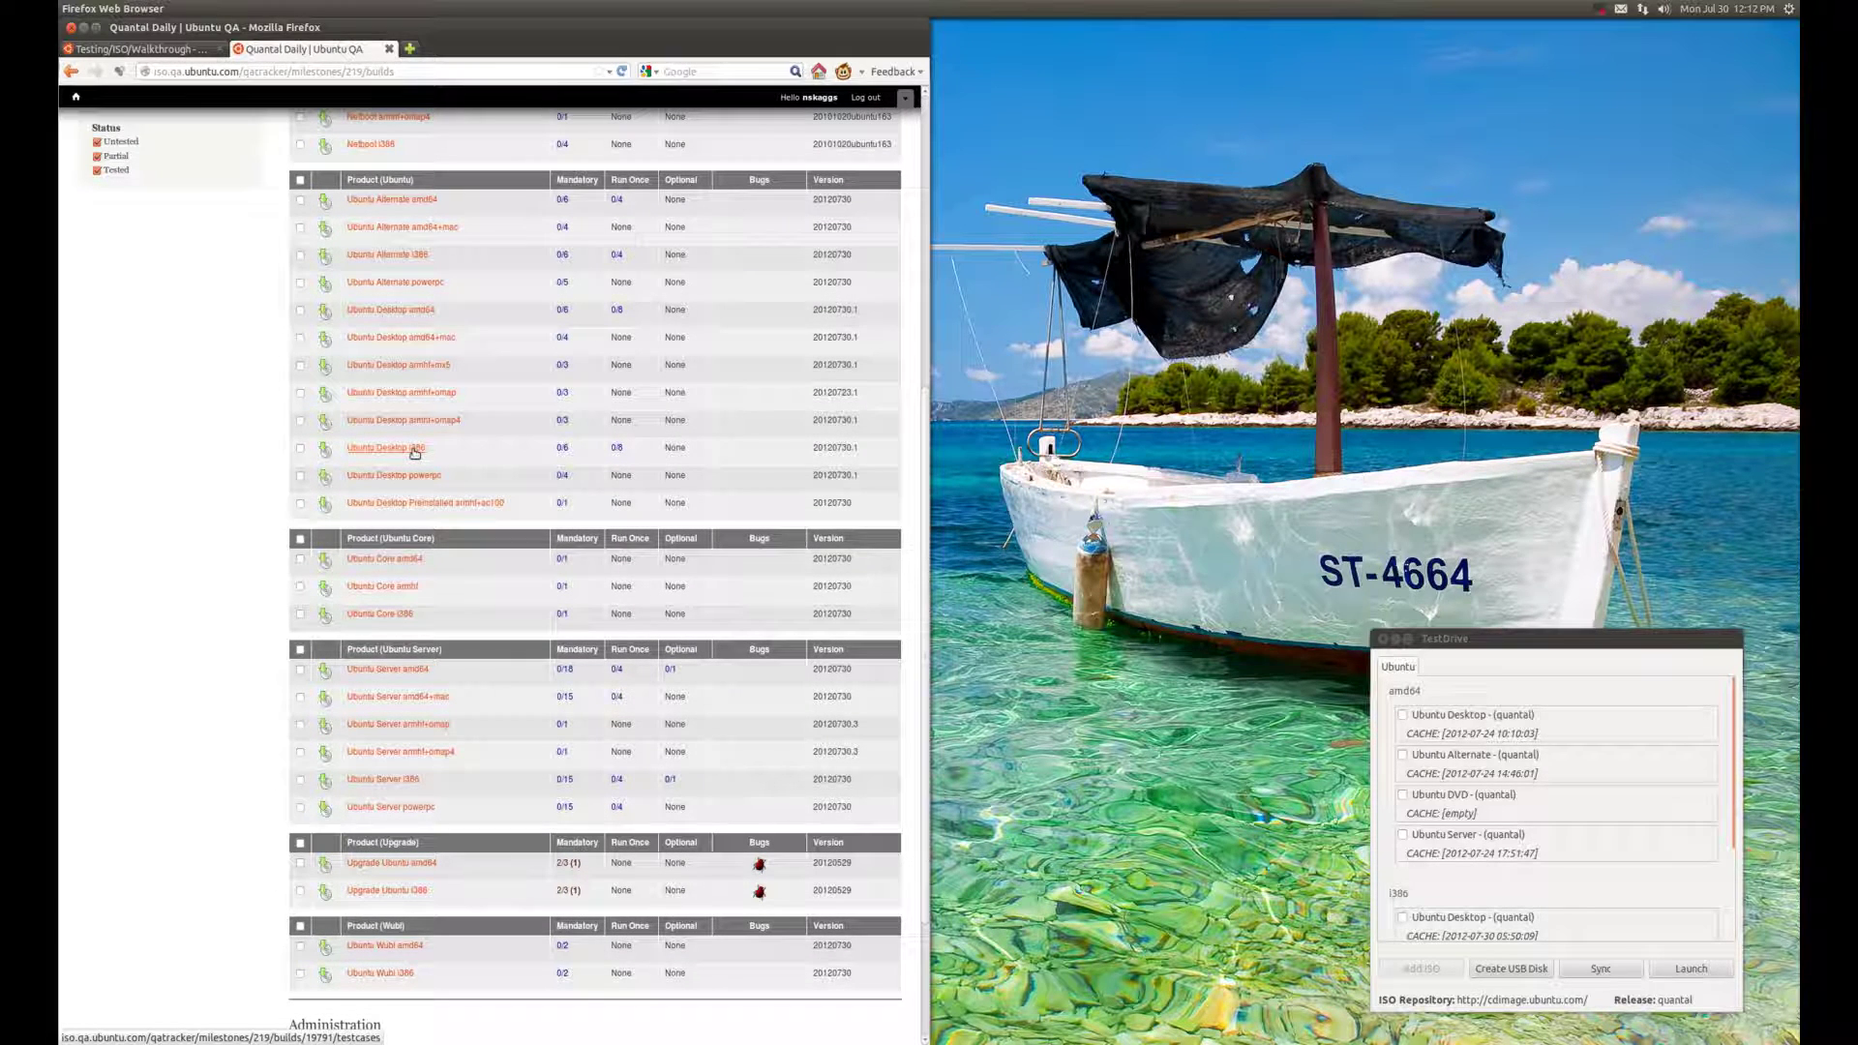
{"action": "left_click", "coordinate": [412, 449]}
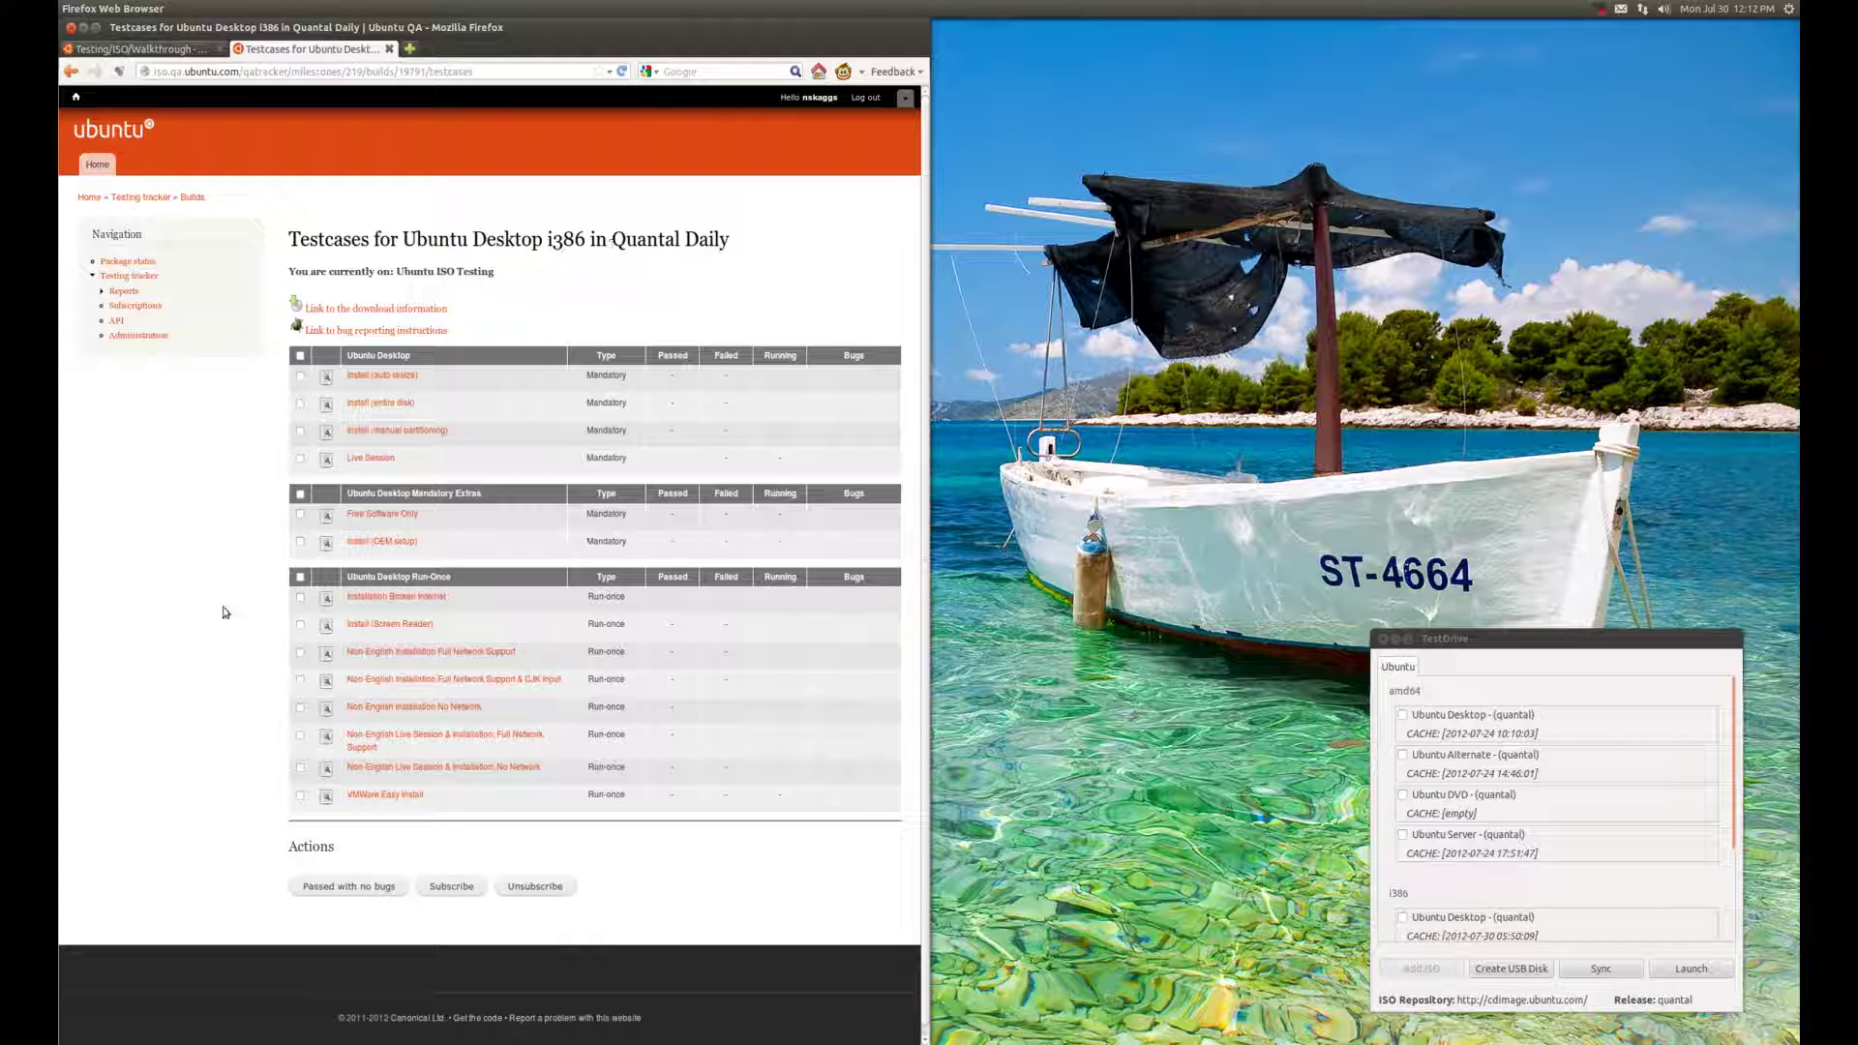
Step: Read the walkthrough's part on the testcase list and its download and bug reporting links
{"action": "left_click", "coordinate": [171, 50]}
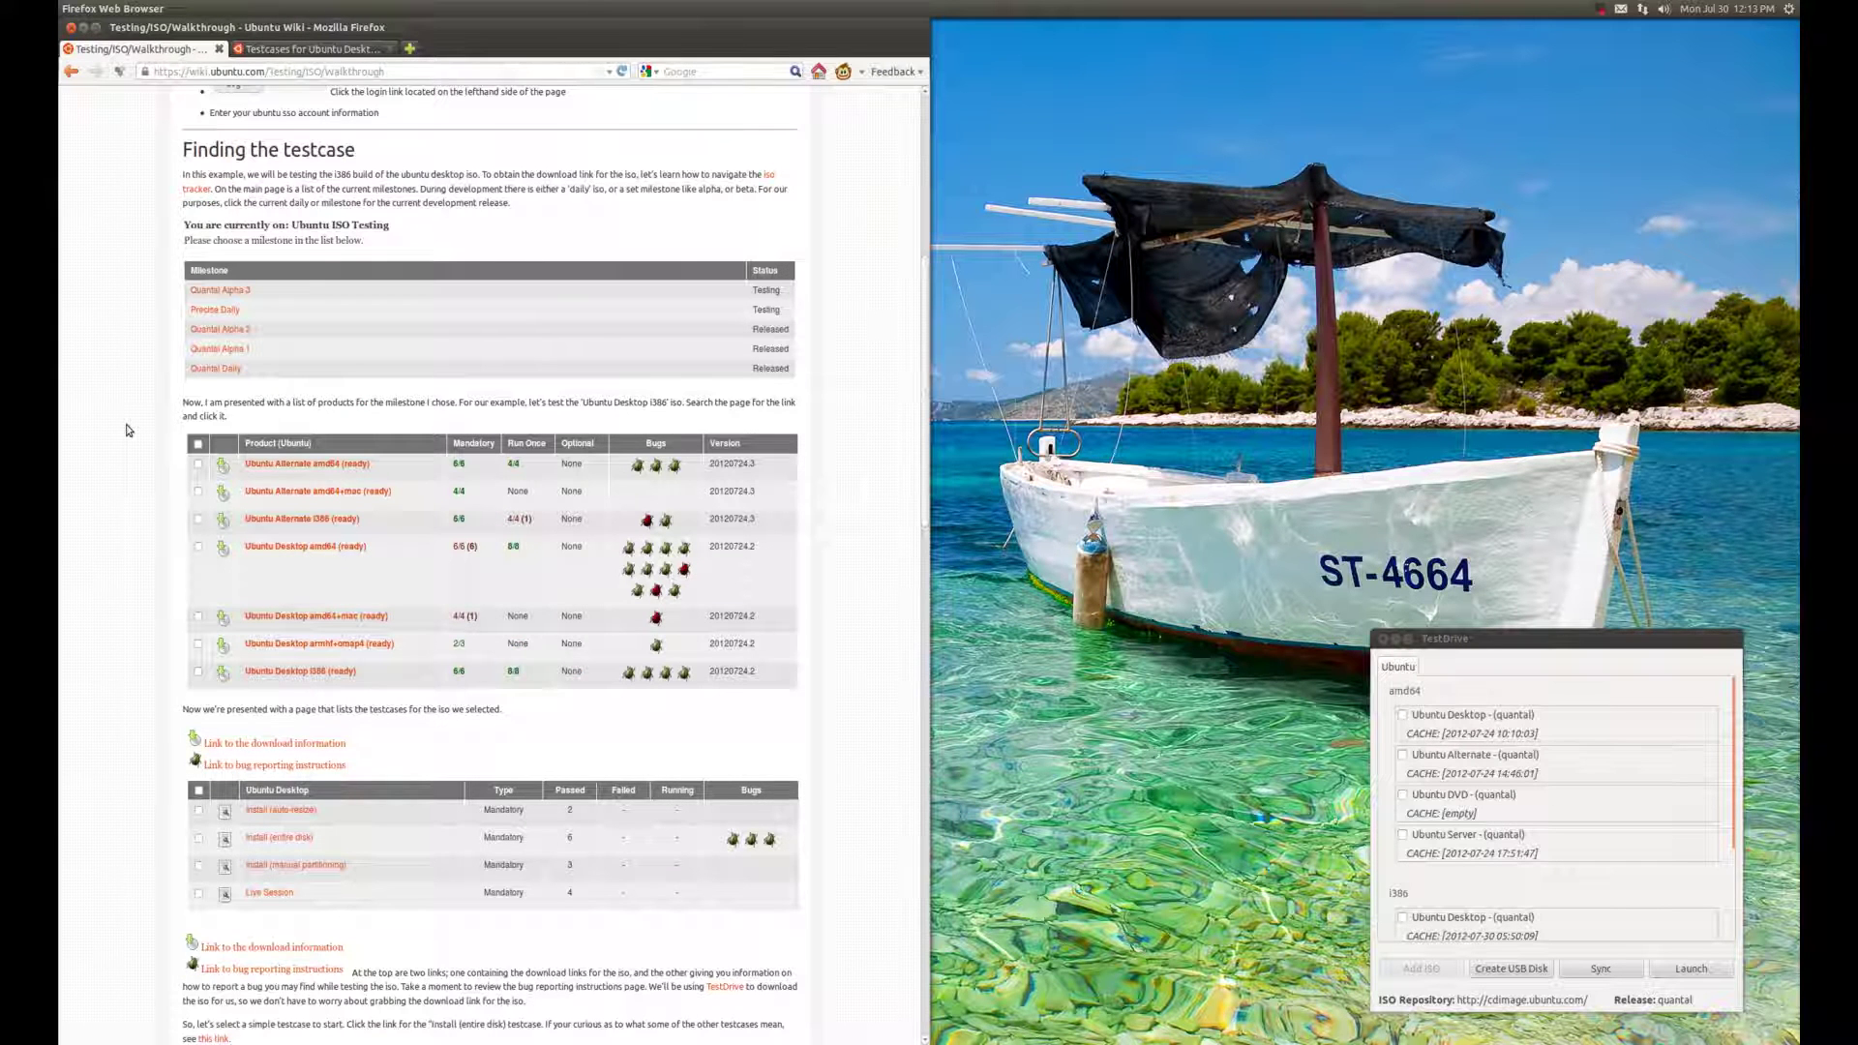
{"action": "scroll", "coordinate": [129, 430], "scroll_direction": "down", "scroll_amount": 2}
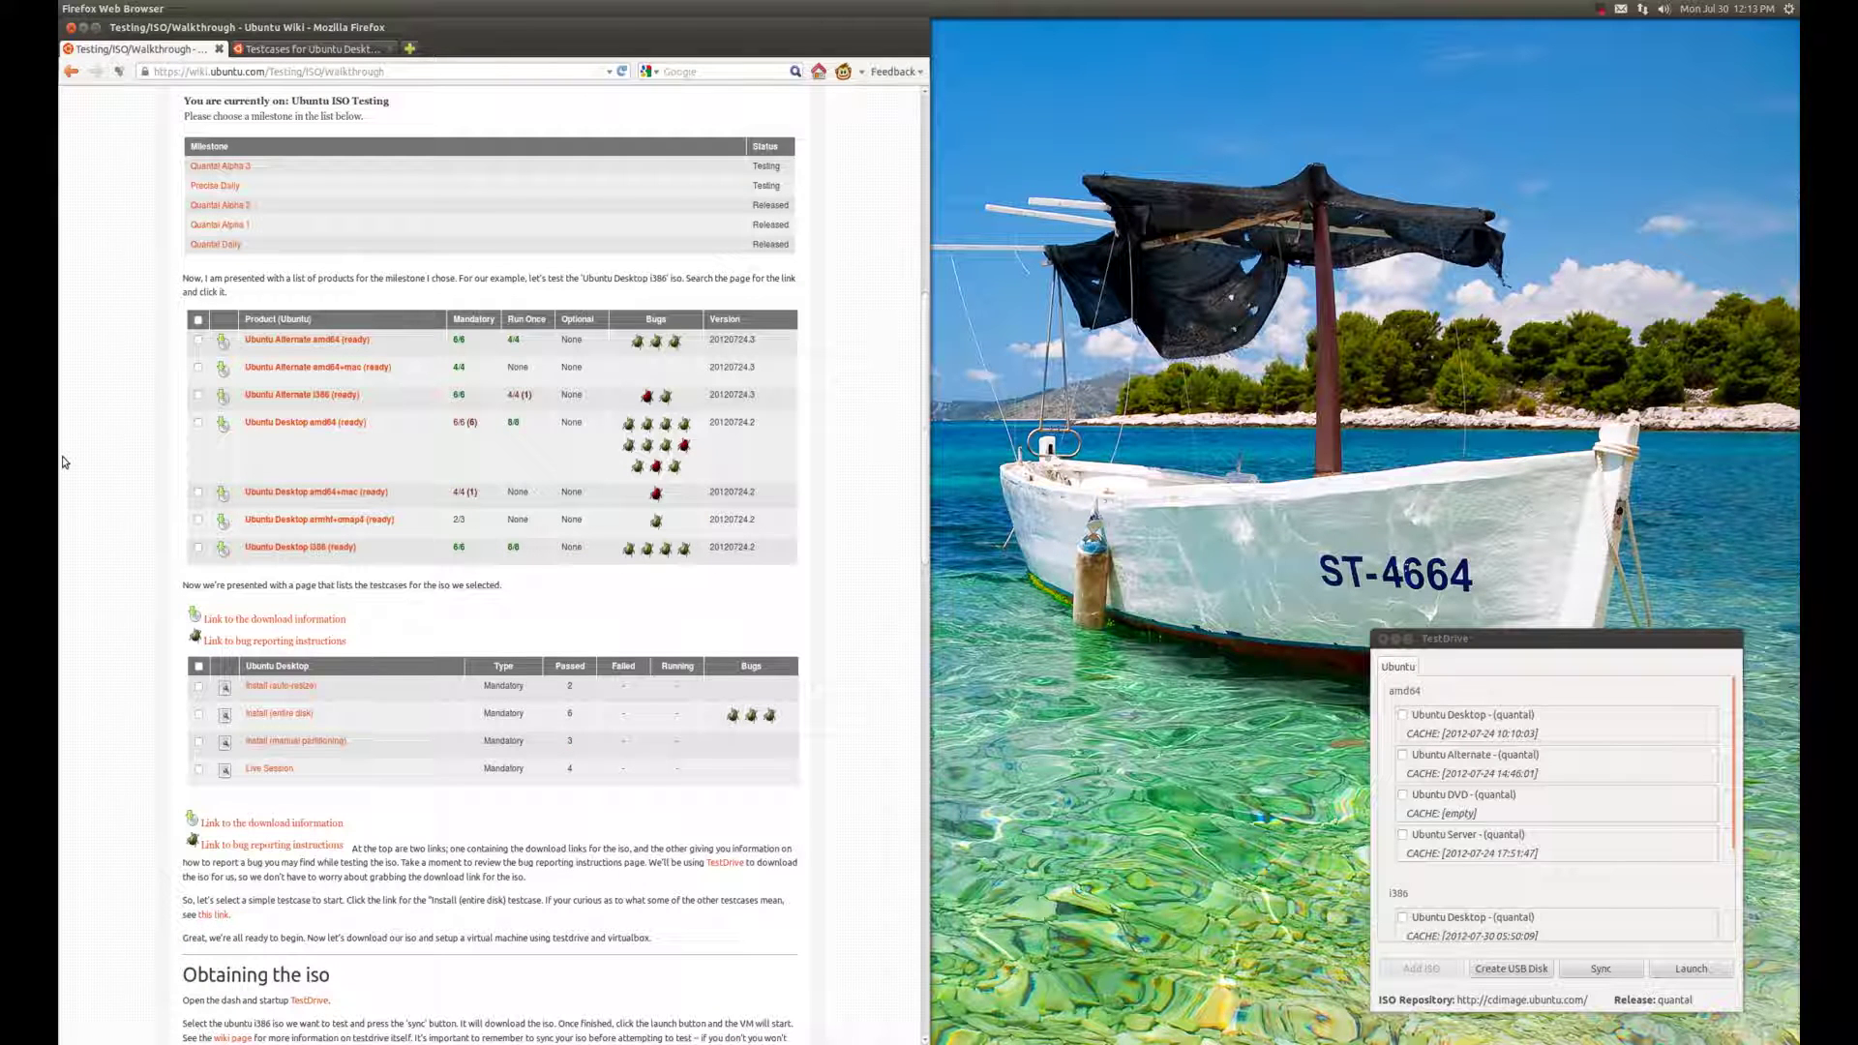
{"action": "scroll", "coordinate": [93, 462], "scroll_direction": "down", "scroll_amount": 2}
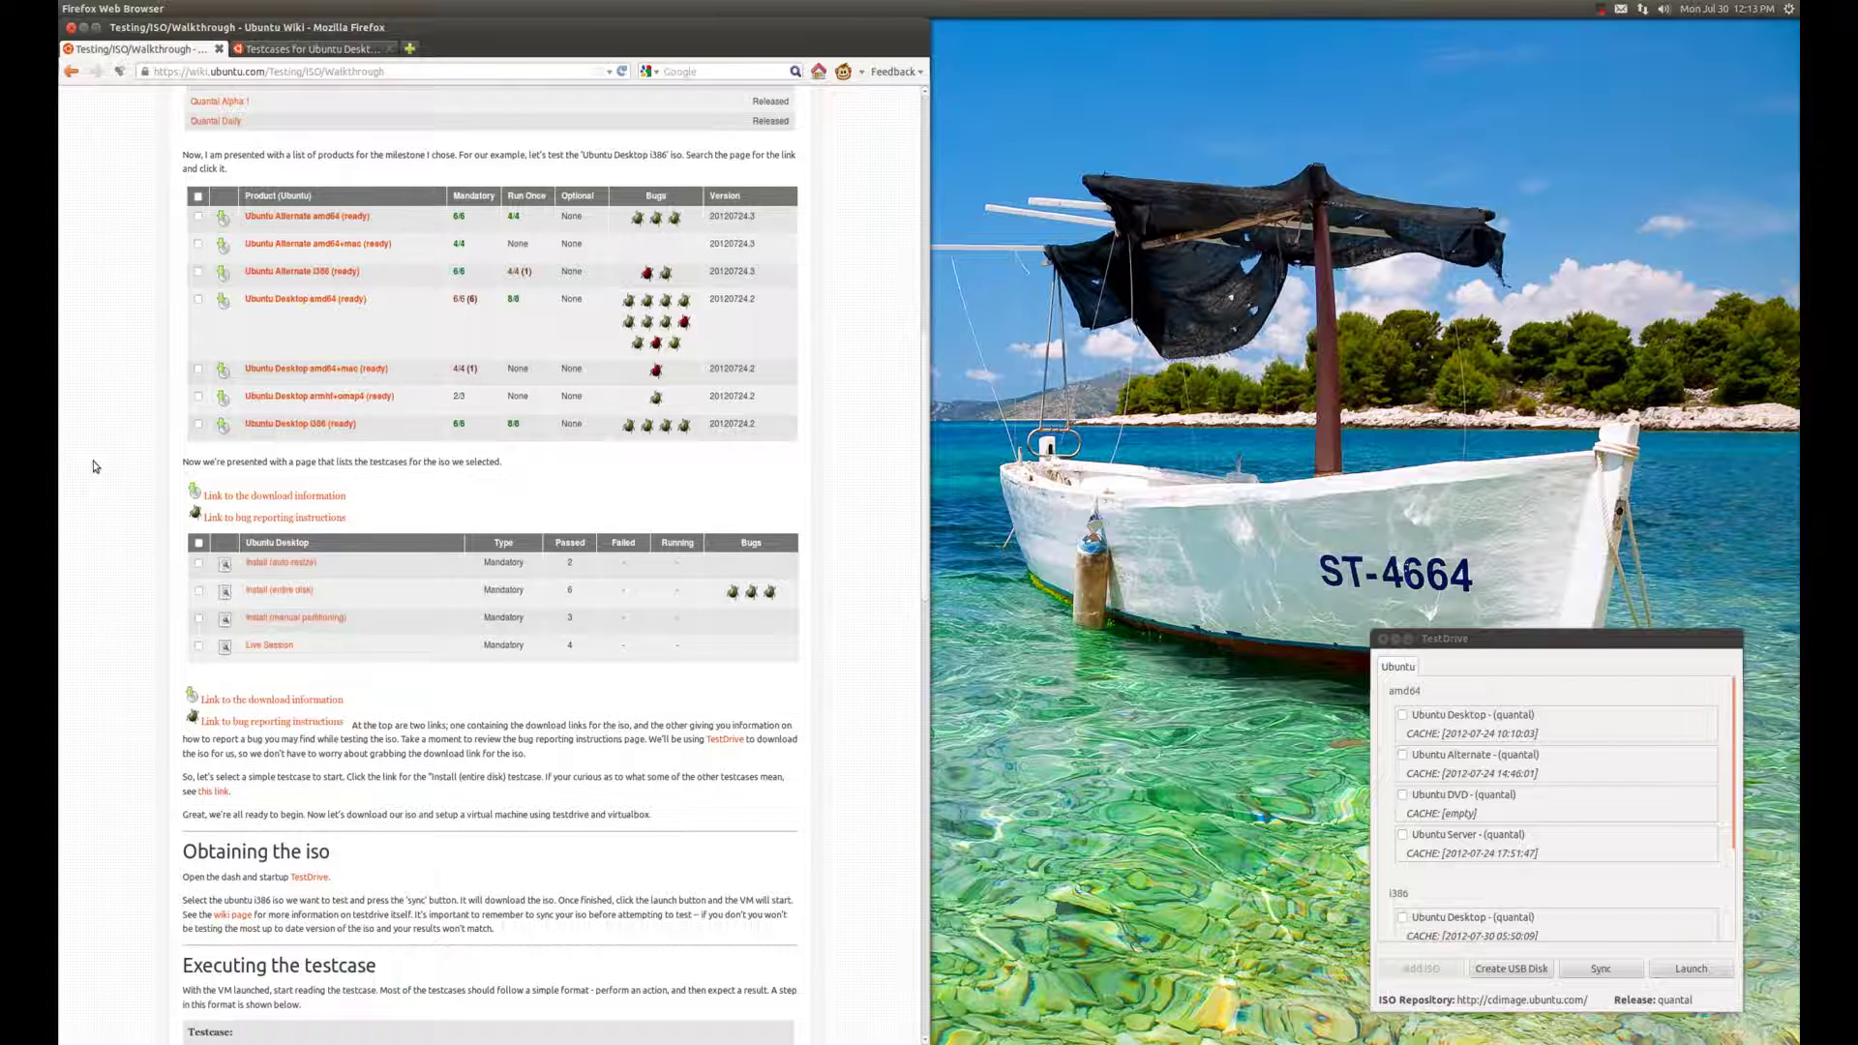
{"action": "scroll", "coordinate": [534, 381], "scroll_direction": "down", "scroll_amount": 1}
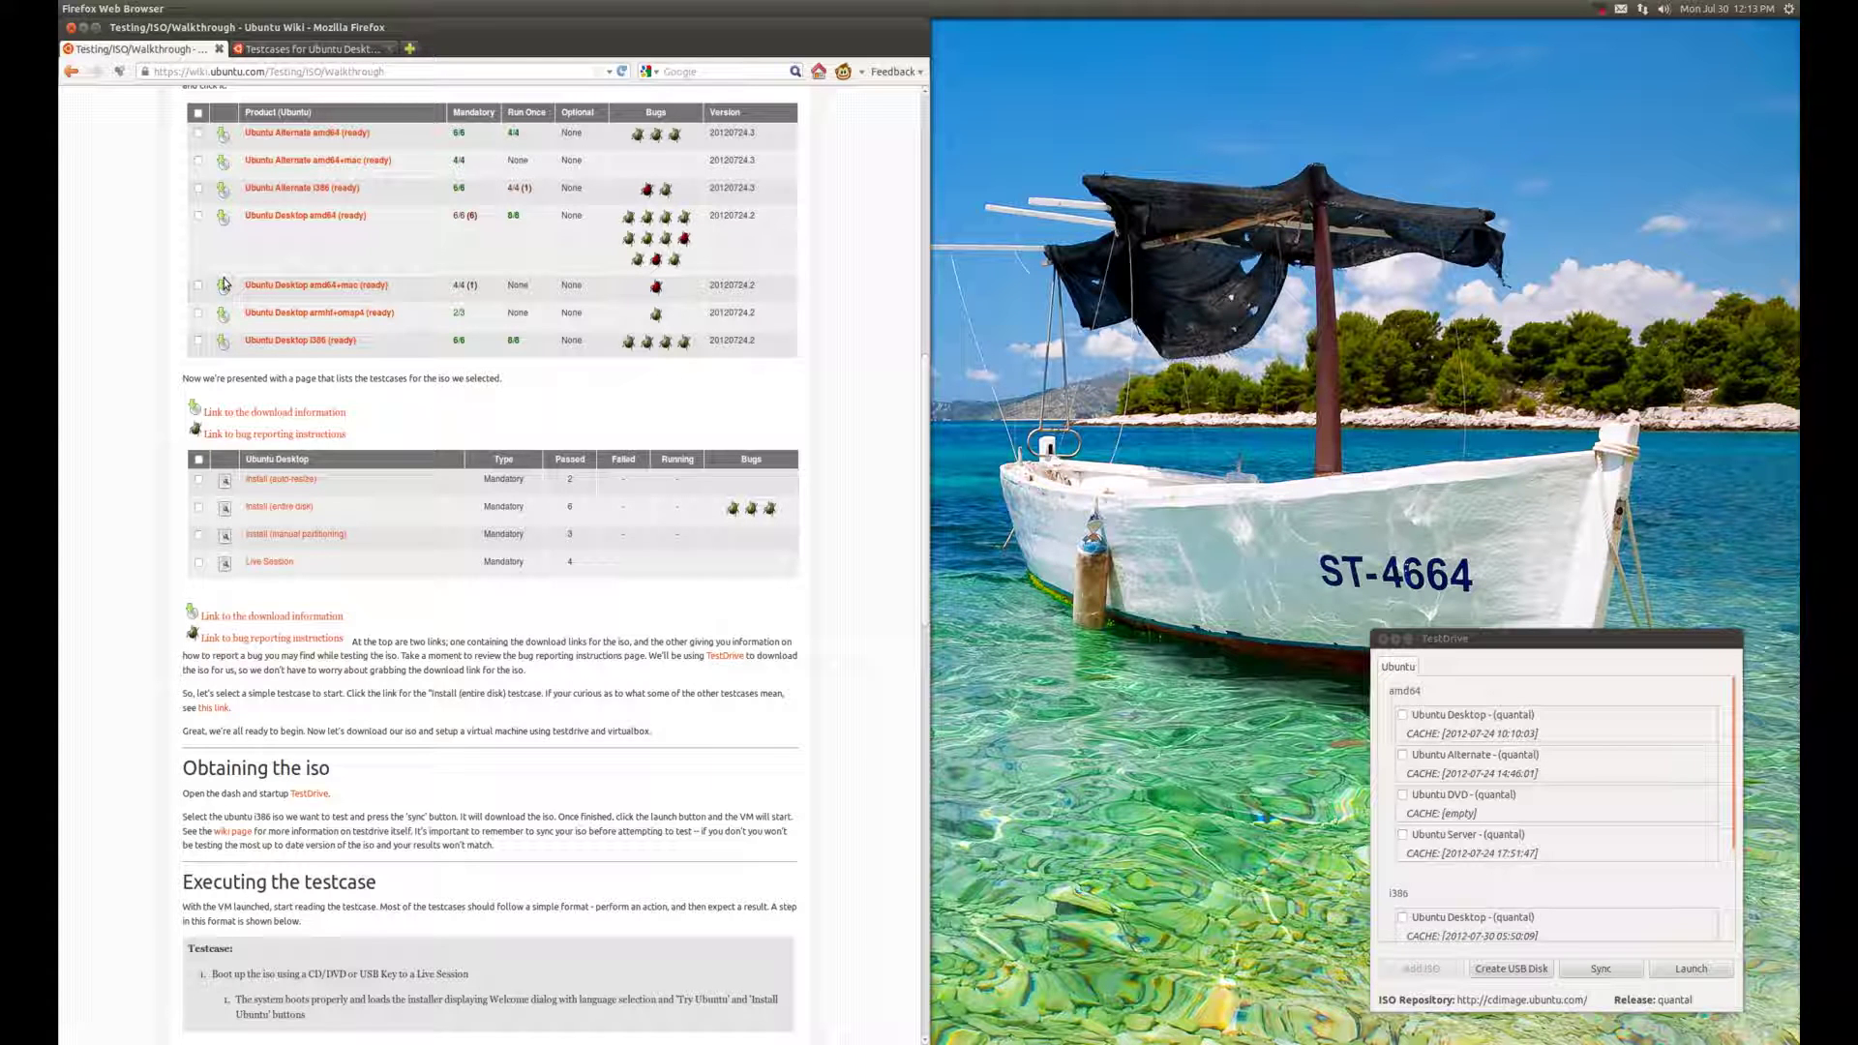
{"action": "scroll", "coordinate": [230, 406], "scroll_direction": "down", "scroll_amount": 2}
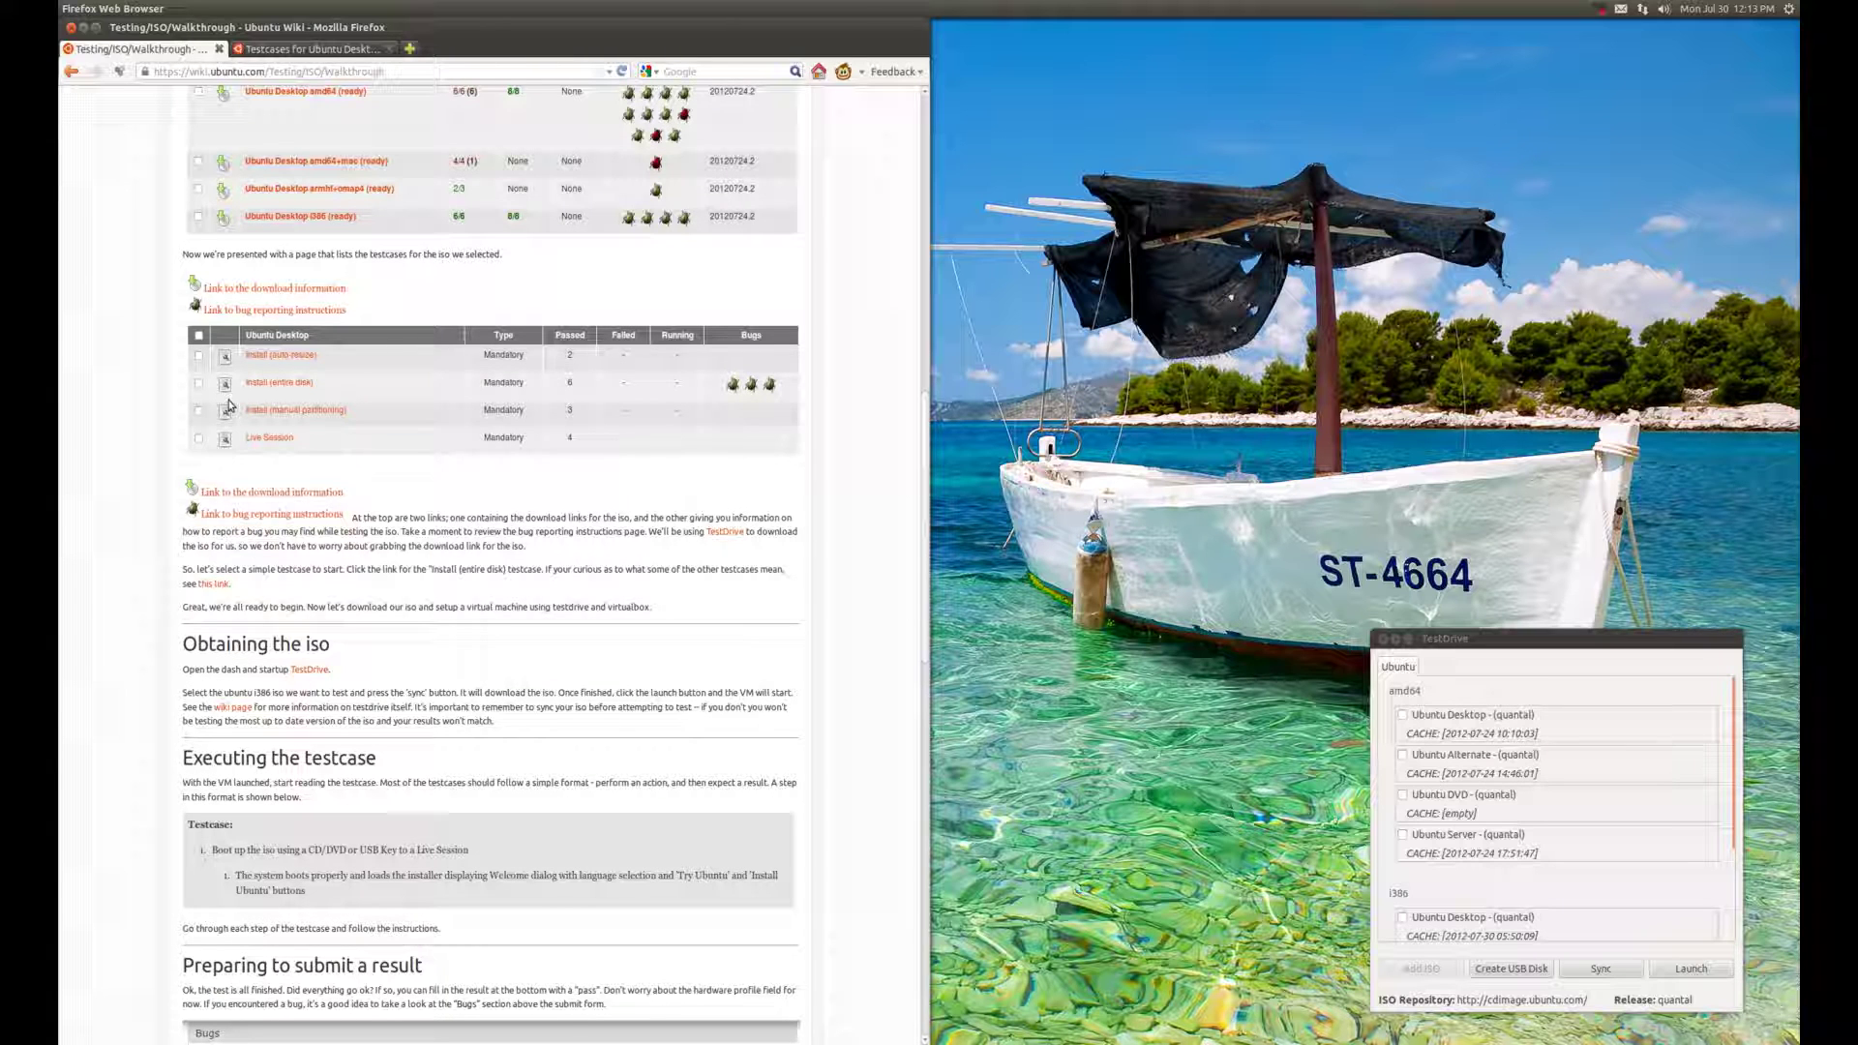
Step: View the download information and the bug reporting instructions for Ubuntu Desktop i386, returning to the testcase list after each
{"action": "left_click", "coordinate": [250, 54]}
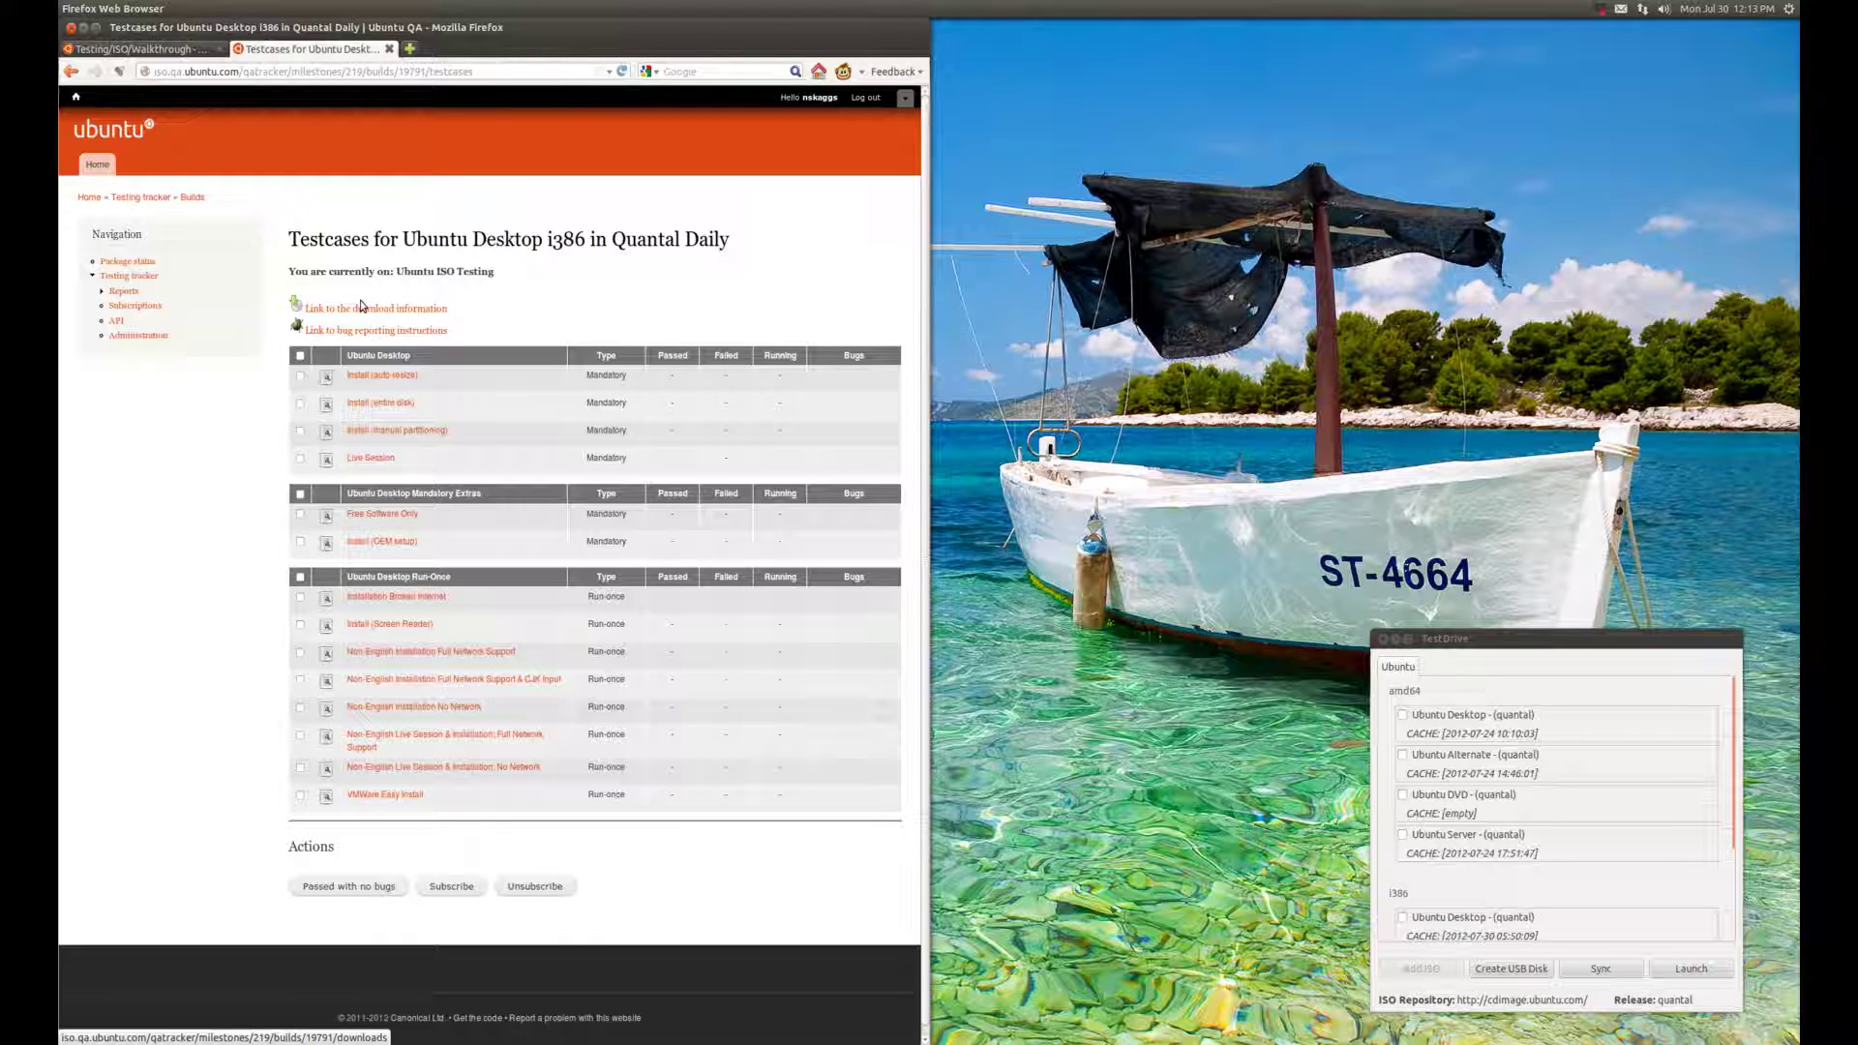
{"action": "left_click", "coordinate": [361, 306]}
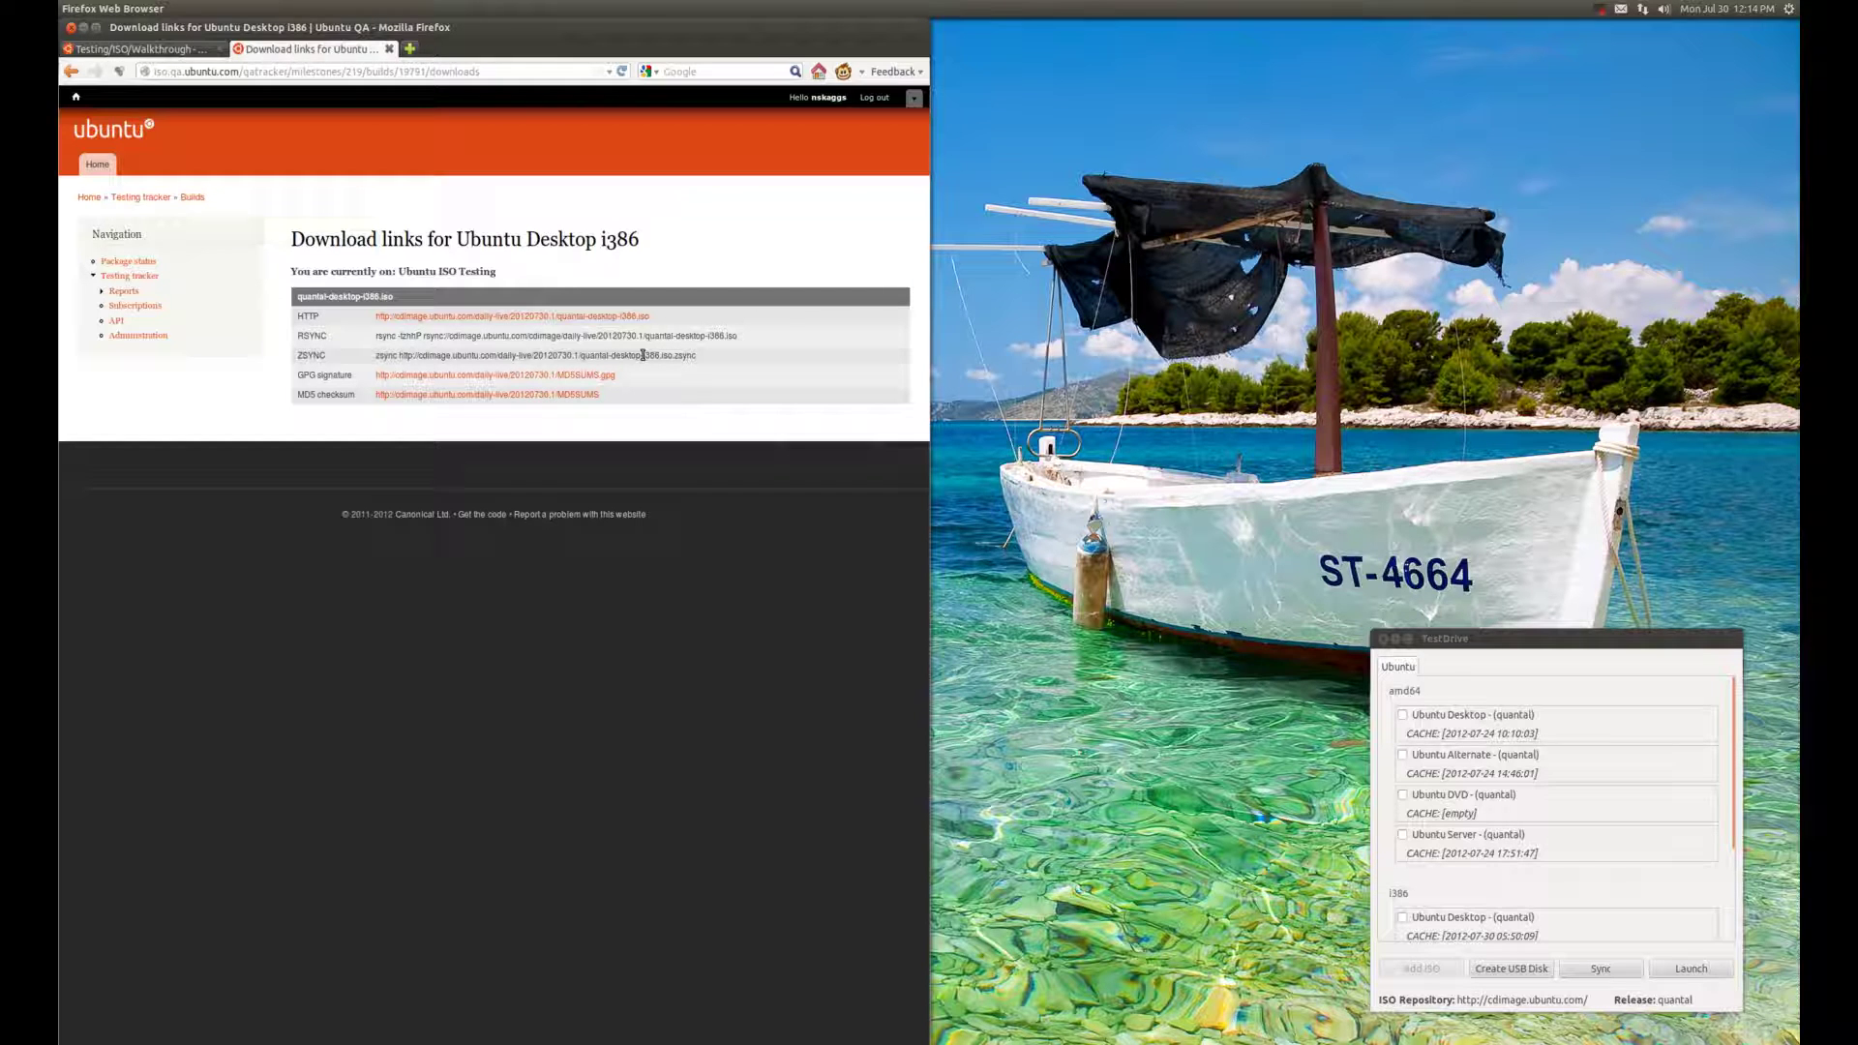
{"action": "key", "text": "alt+Left"}
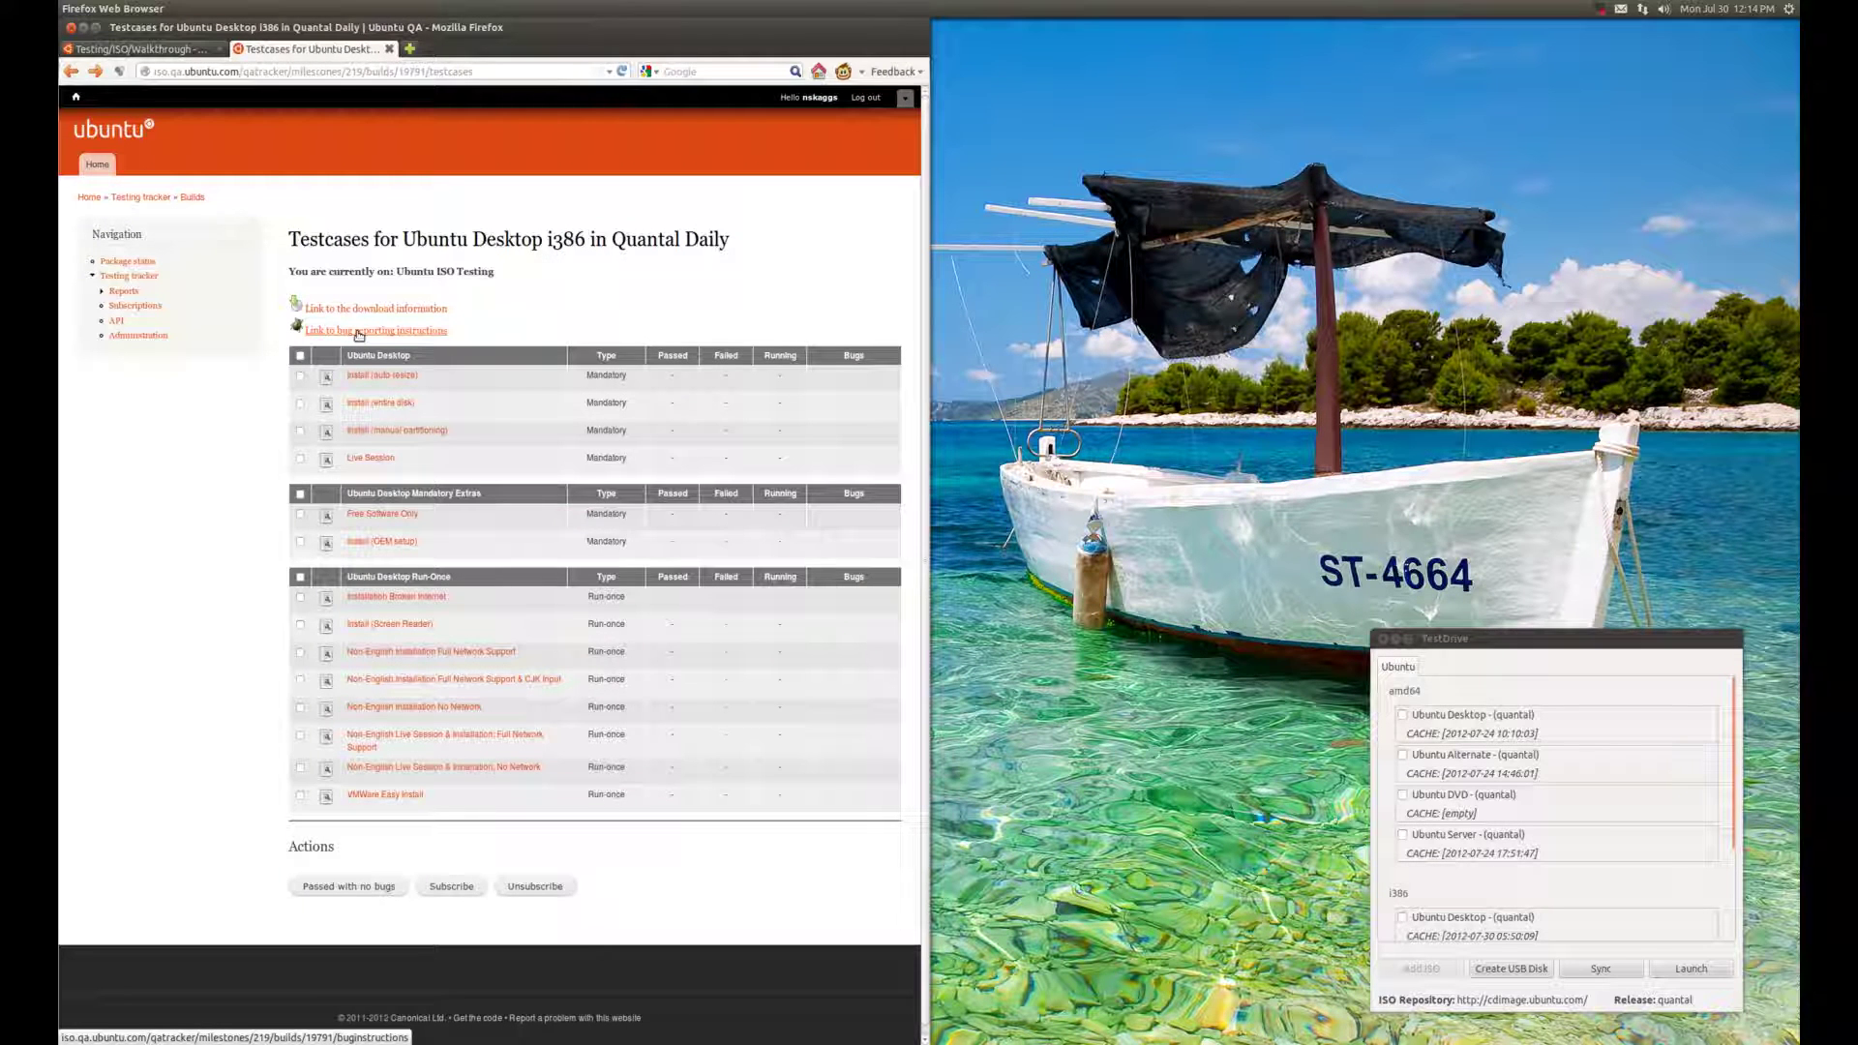
{"action": "left_click", "coordinate": [358, 332]}
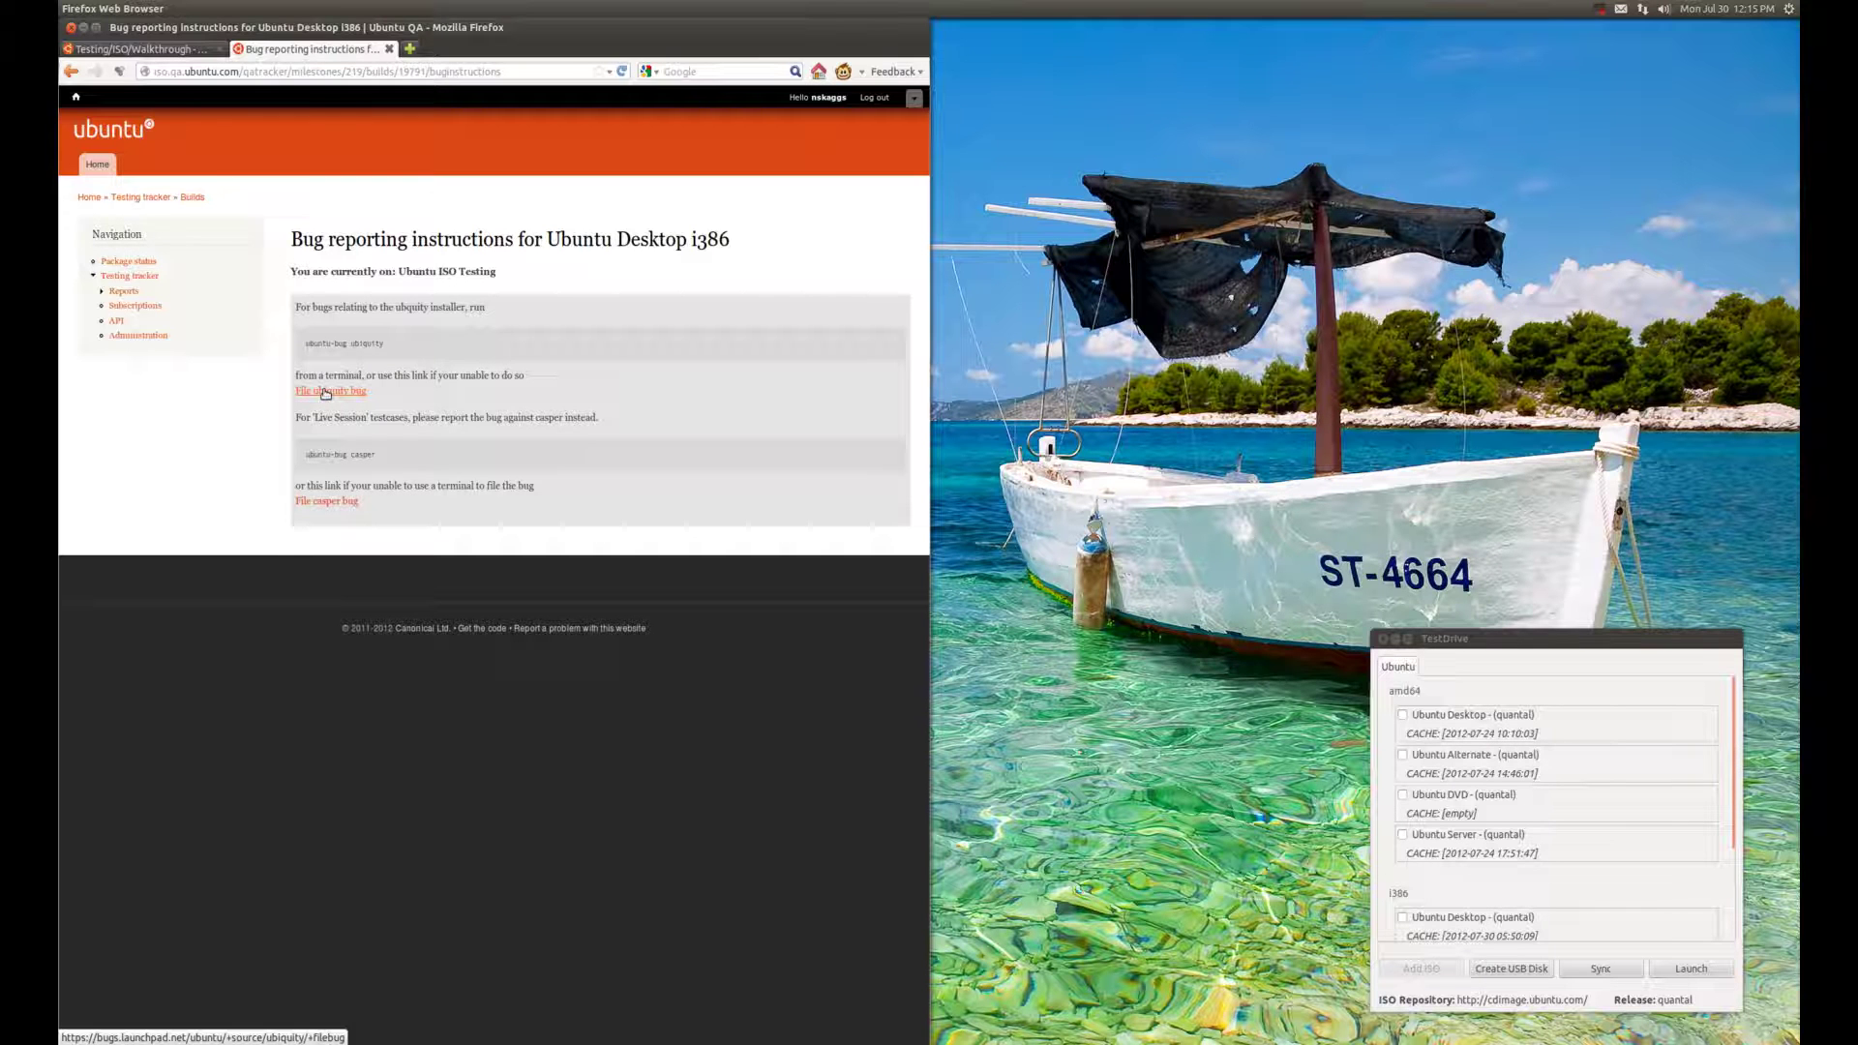
{"action": "key", "text": "alt+Left"}
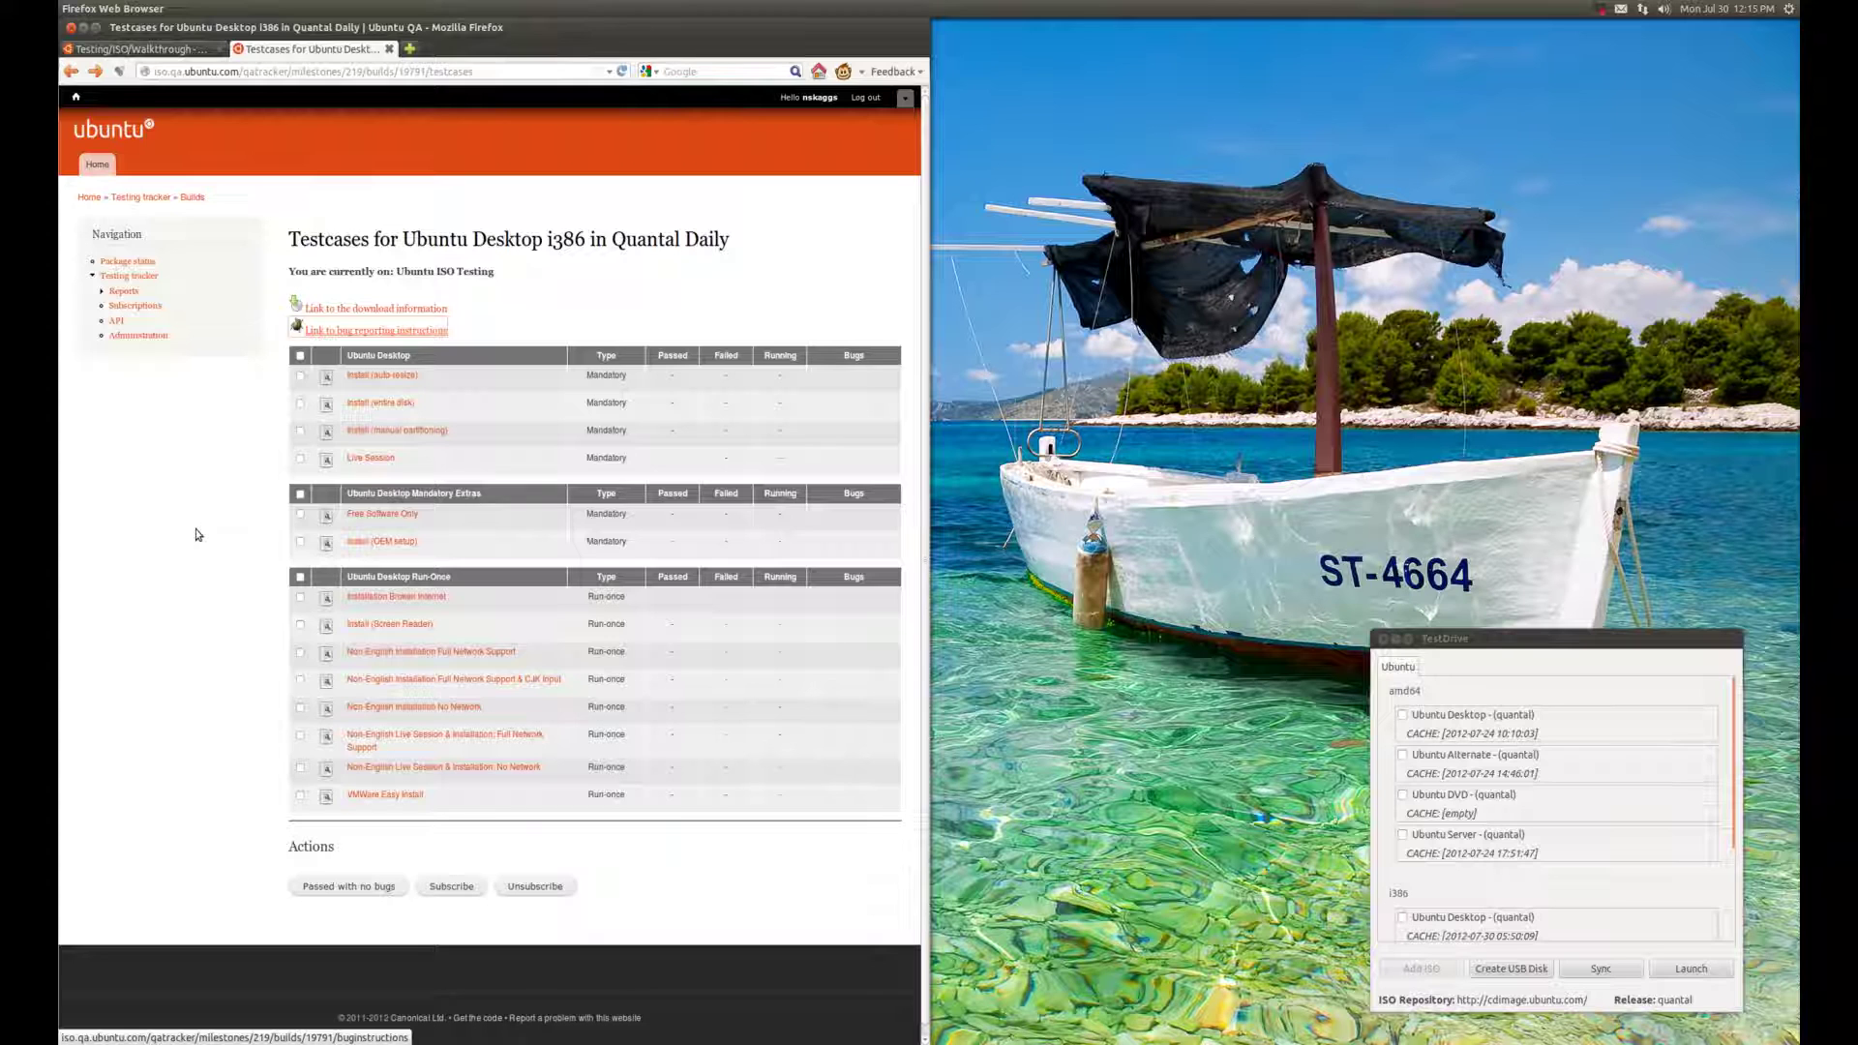
Step: Go back to the walkthrough and read the "Obtaining the iso" section about syncing the image with TestDrive
{"action": "key", "text": "ctrl+Tab"}
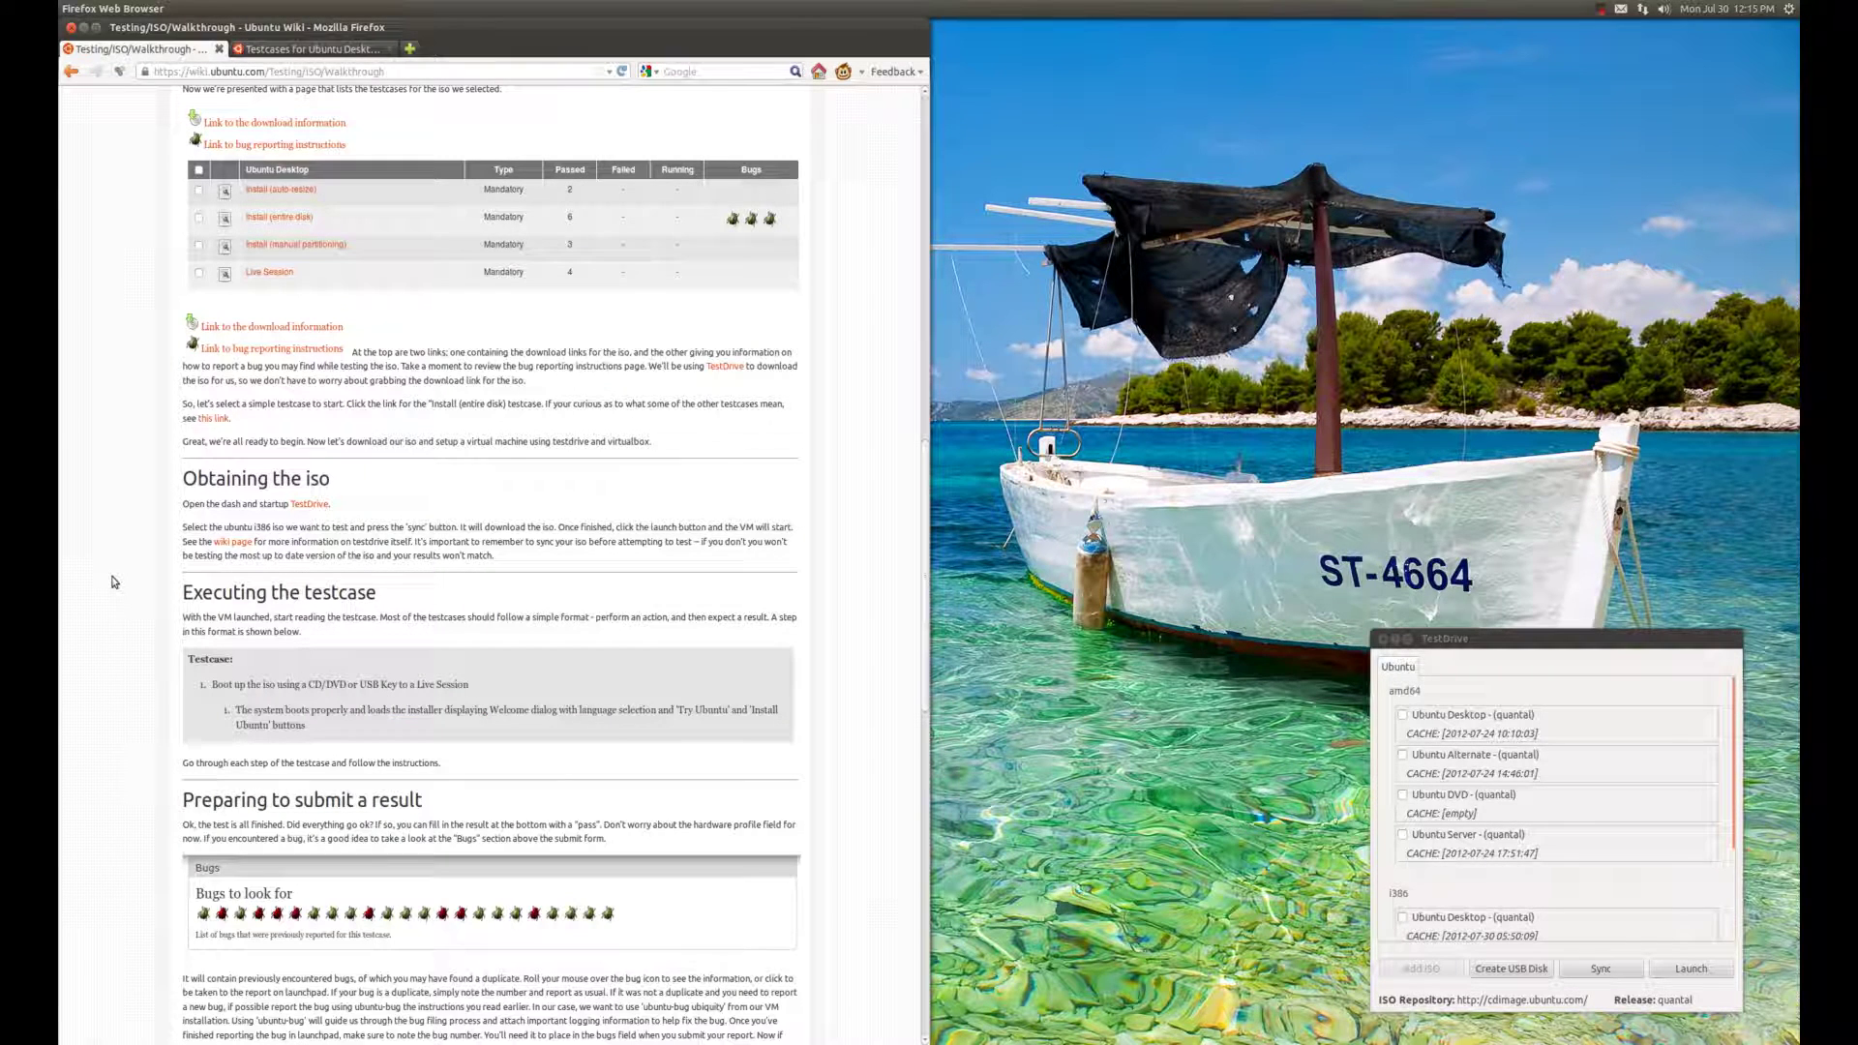
{"action": "scroll", "coordinate": [114, 581], "scroll_direction": "down", "scroll_amount": 1}
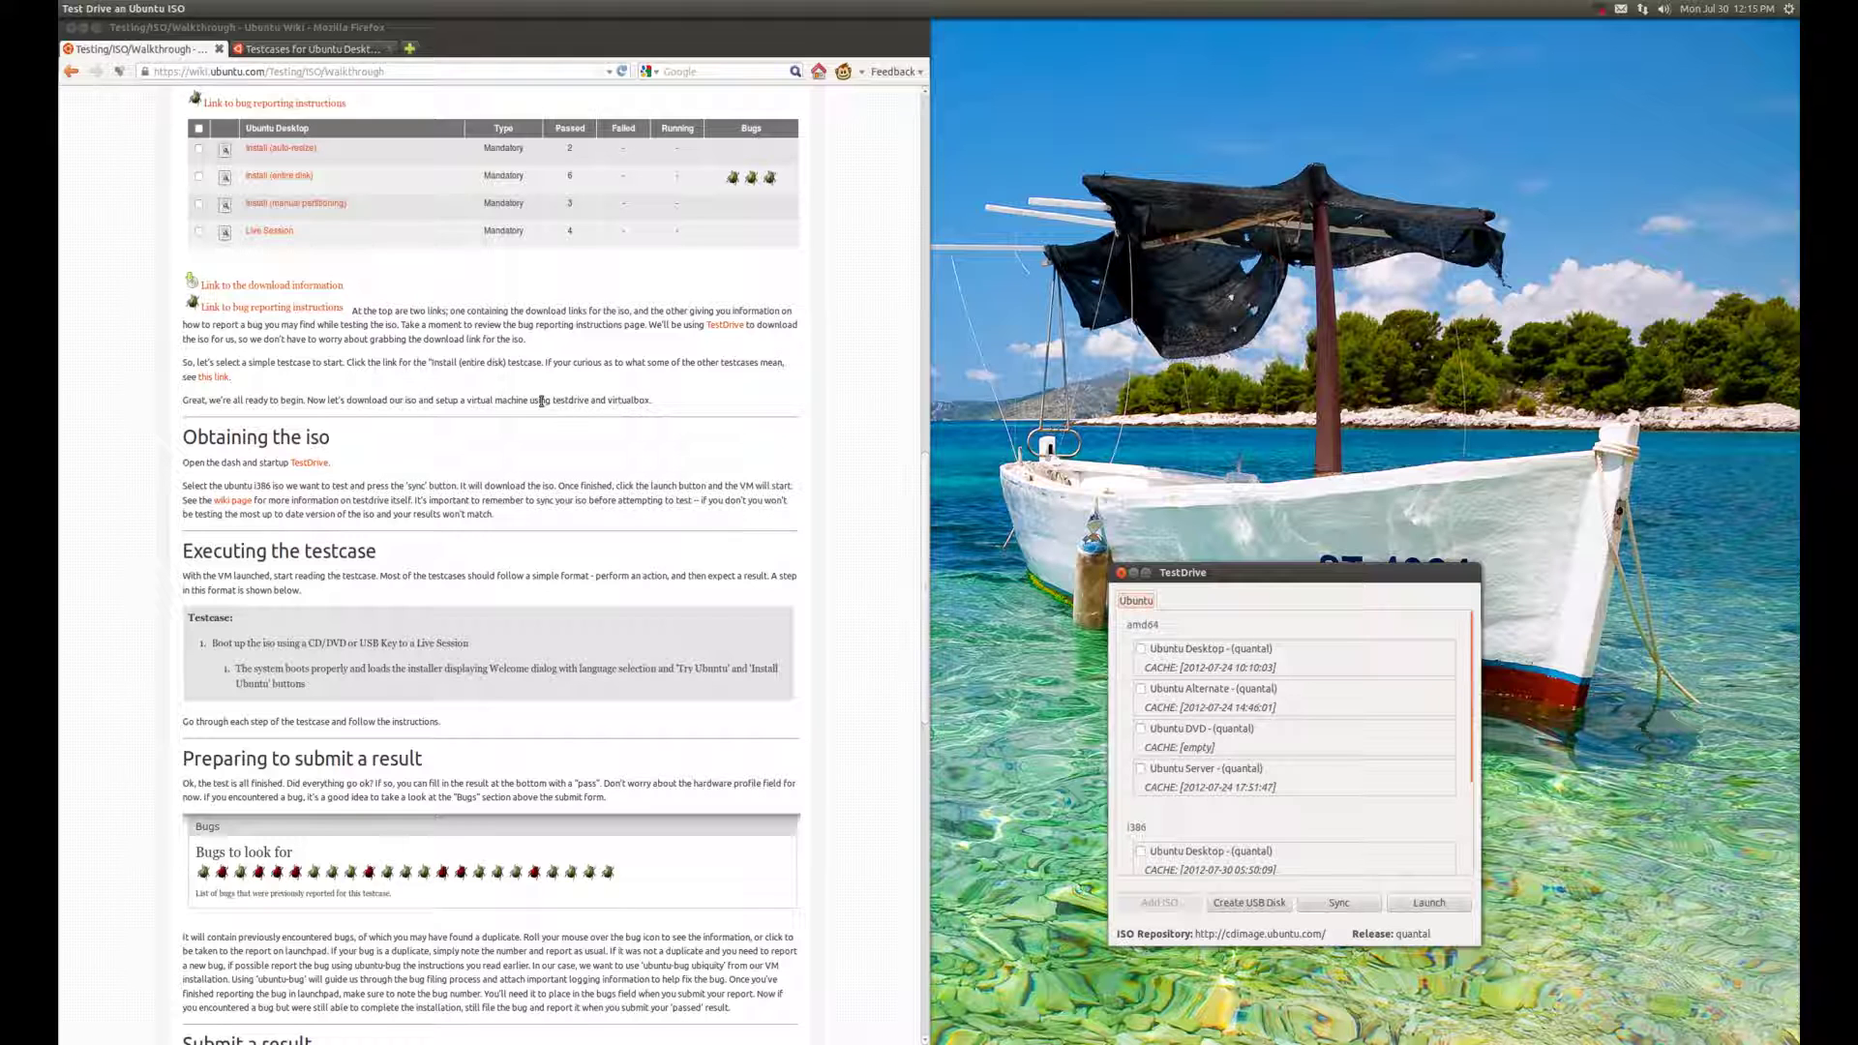
Step: Switch to the tracker's testcase list and open the Install (entire disk) testcase for Ubuntu Desktop i386
{"action": "left_click", "coordinate": [248, 715]}
{"action": "key", "text": "ctrl+Tab"}
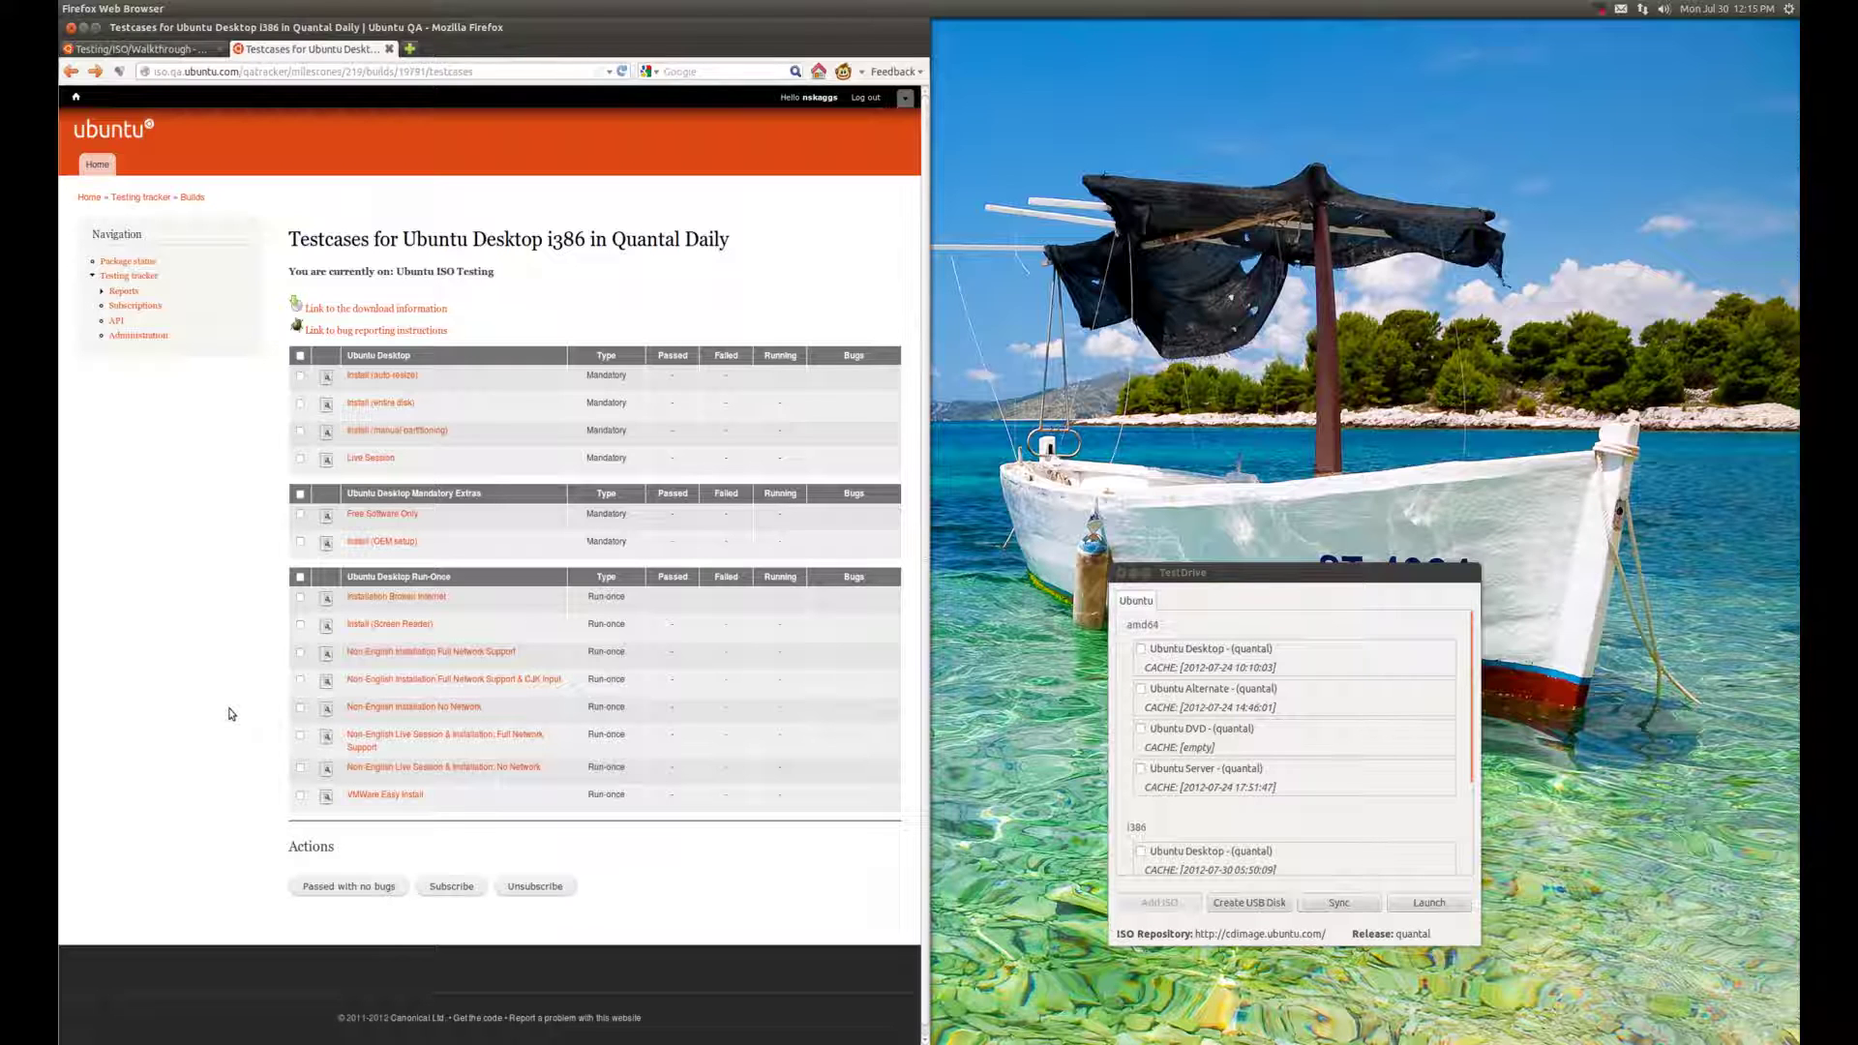
{"action": "left_click", "coordinate": [365, 405]}
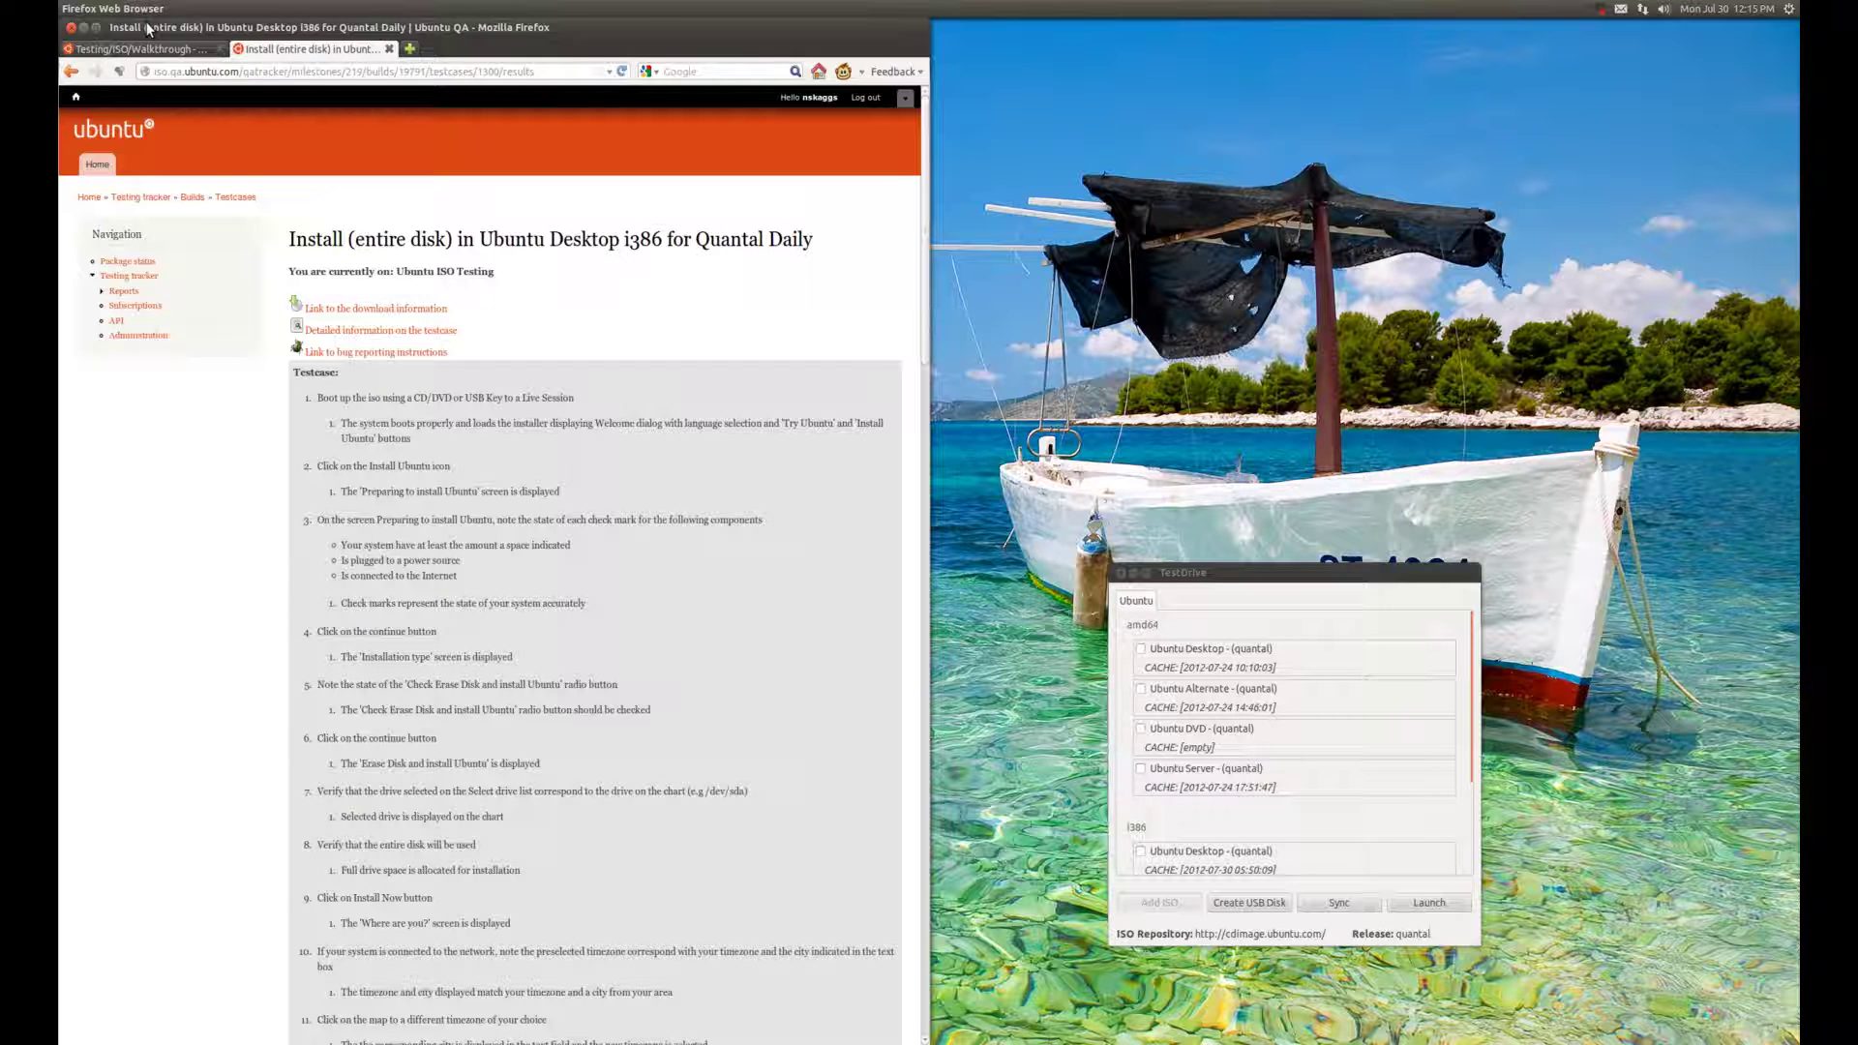
Step: Return to the walkthrough, then select the i386 Ubuntu Desktop (quantal) image in TestDrive
{"action": "left_click", "coordinate": [145, 48]}
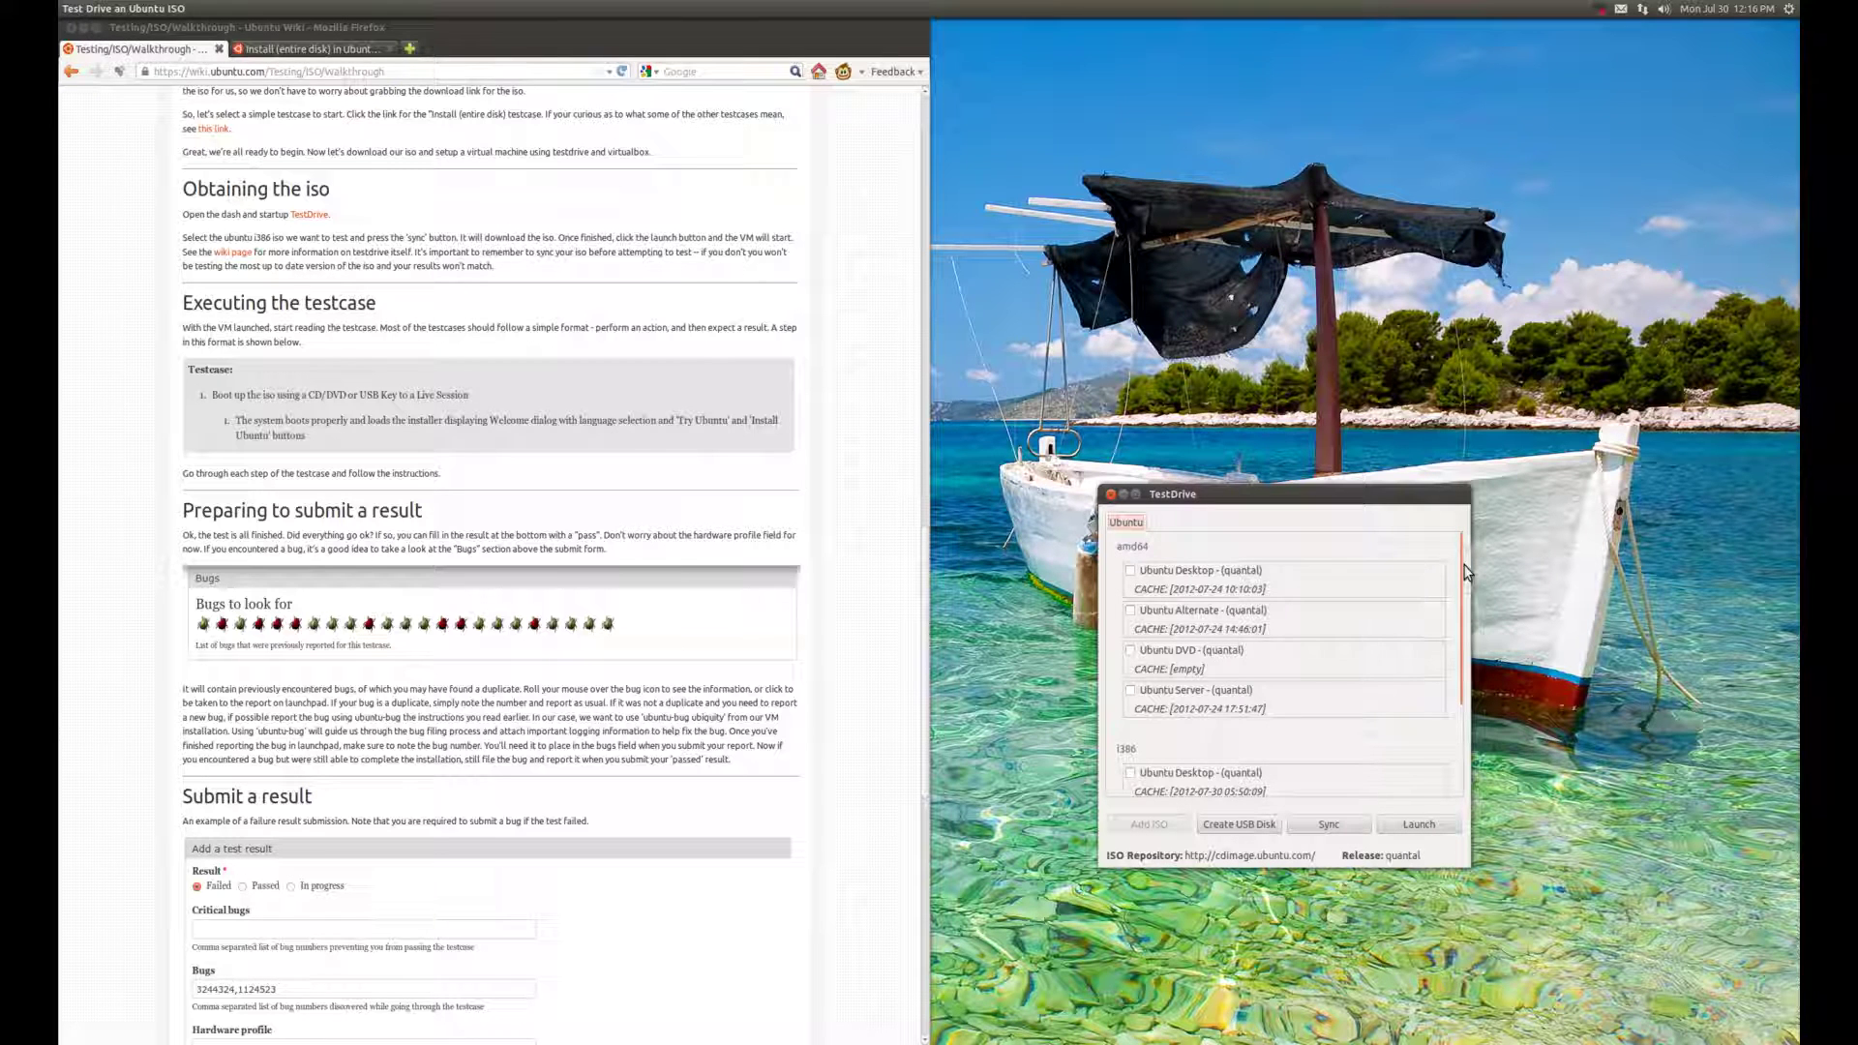
{"action": "scroll", "coordinate": [1466, 572], "scroll_direction": "down", "scroll_amount": 3}
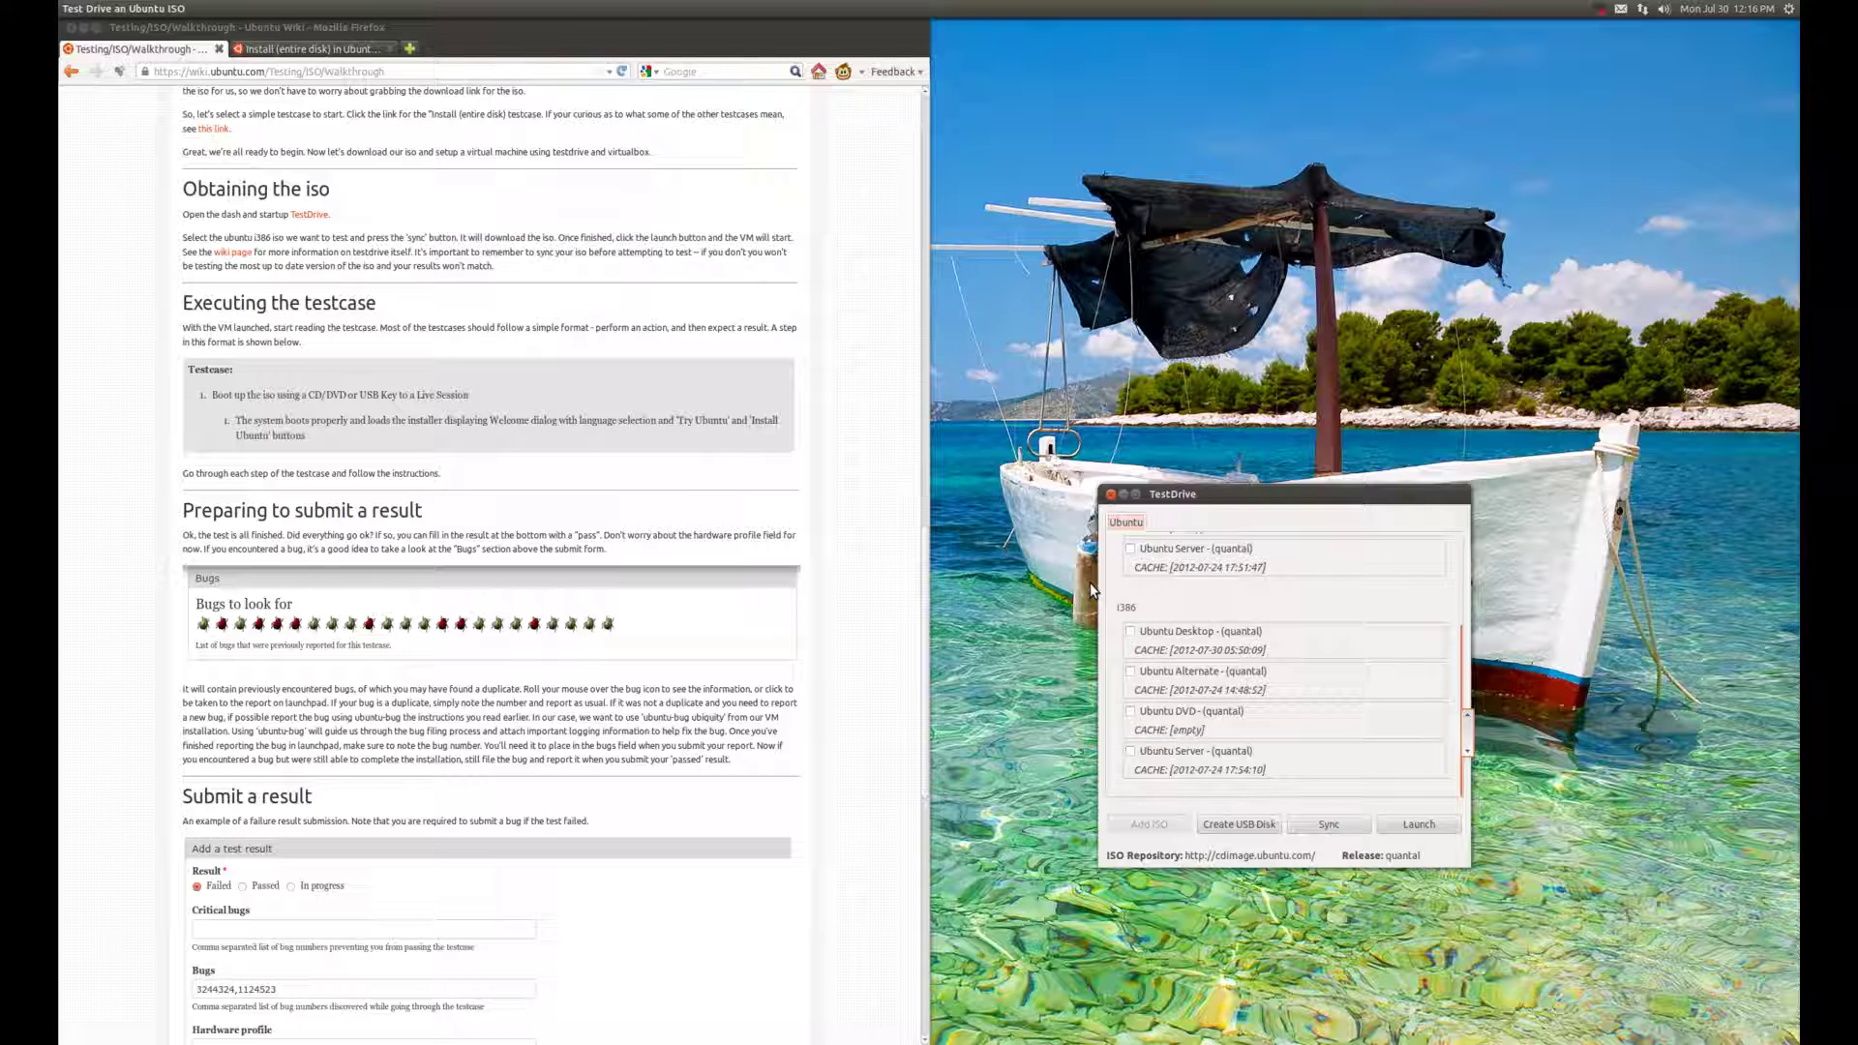
{"action": "left_click", "coordinate": [1312, 637]}
Step: Read the walkthrough's "Executing the testcase" section and look over the steps of the Install (entire disk) testcase
{"action": "left_click", "coordinate": [181, 229]}
{"action": "scroll", "coordinate": [181, 229], "scroll_direction": "down", "scroll_amount": 2}
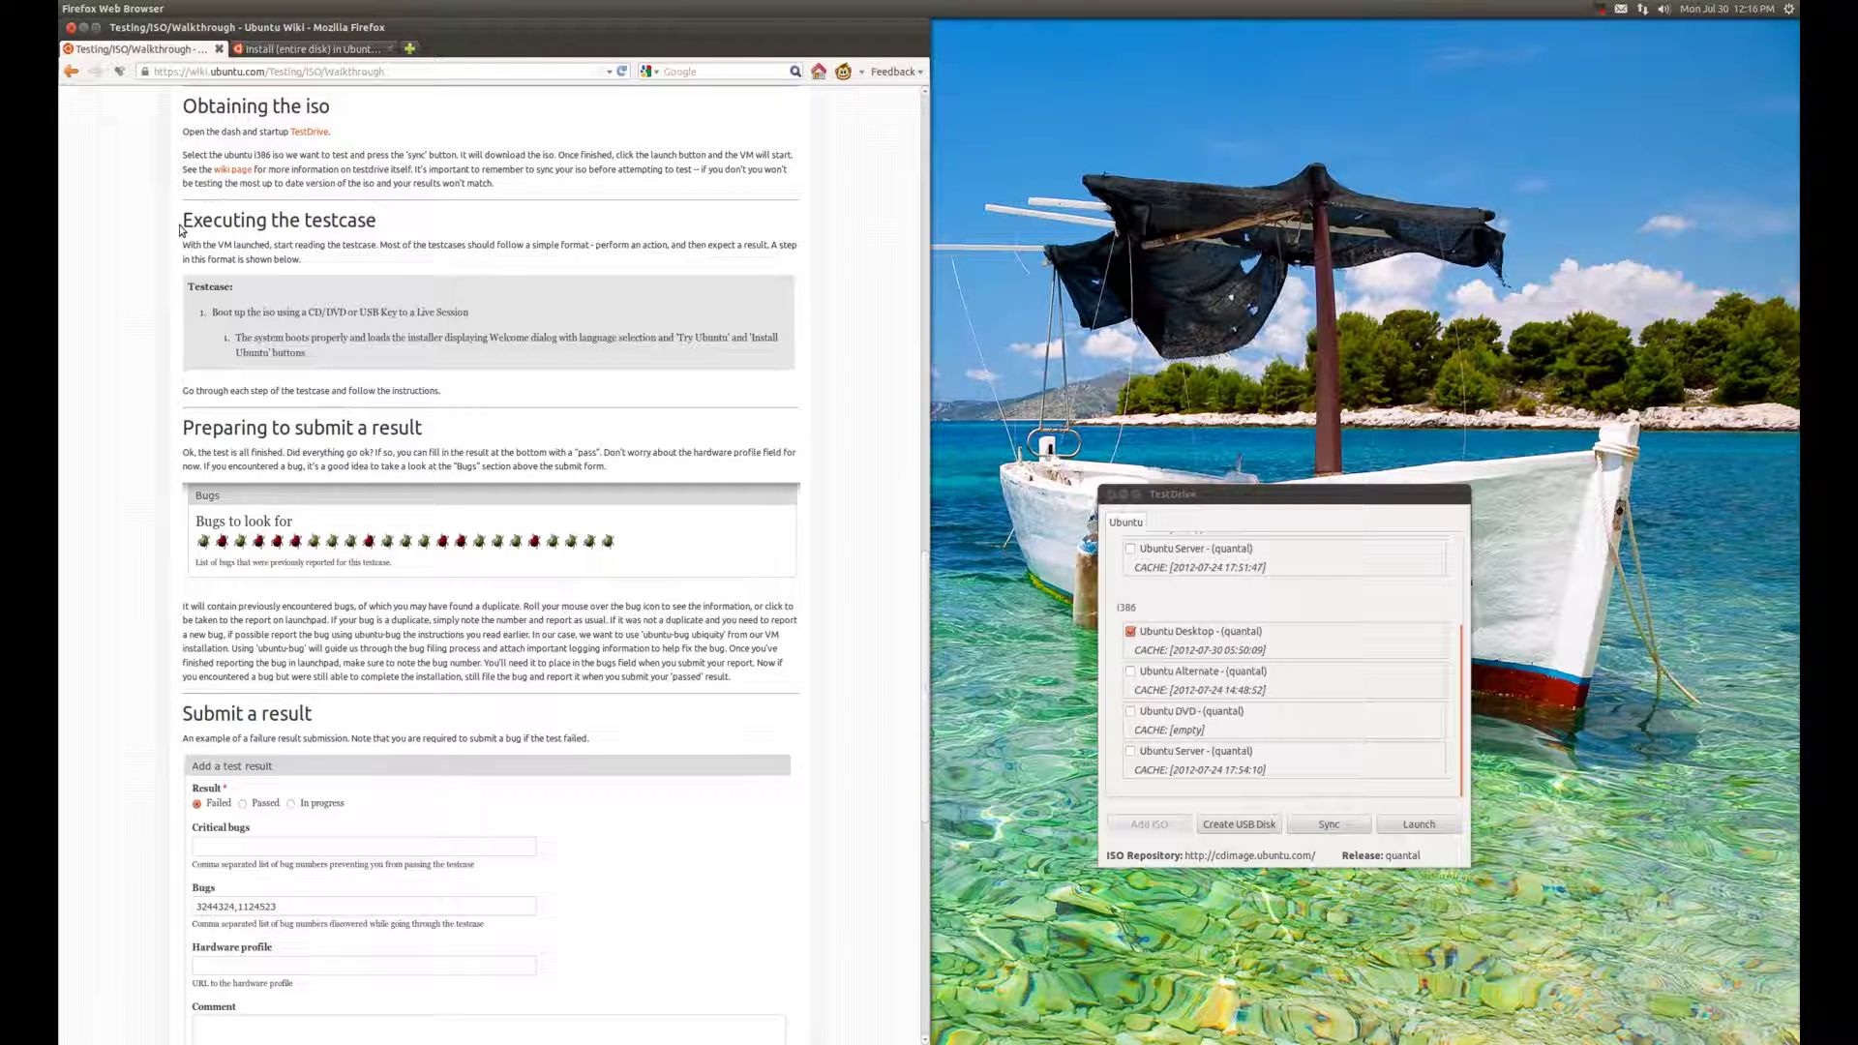
{"action": "key", "text": "ctrl+Tab"}
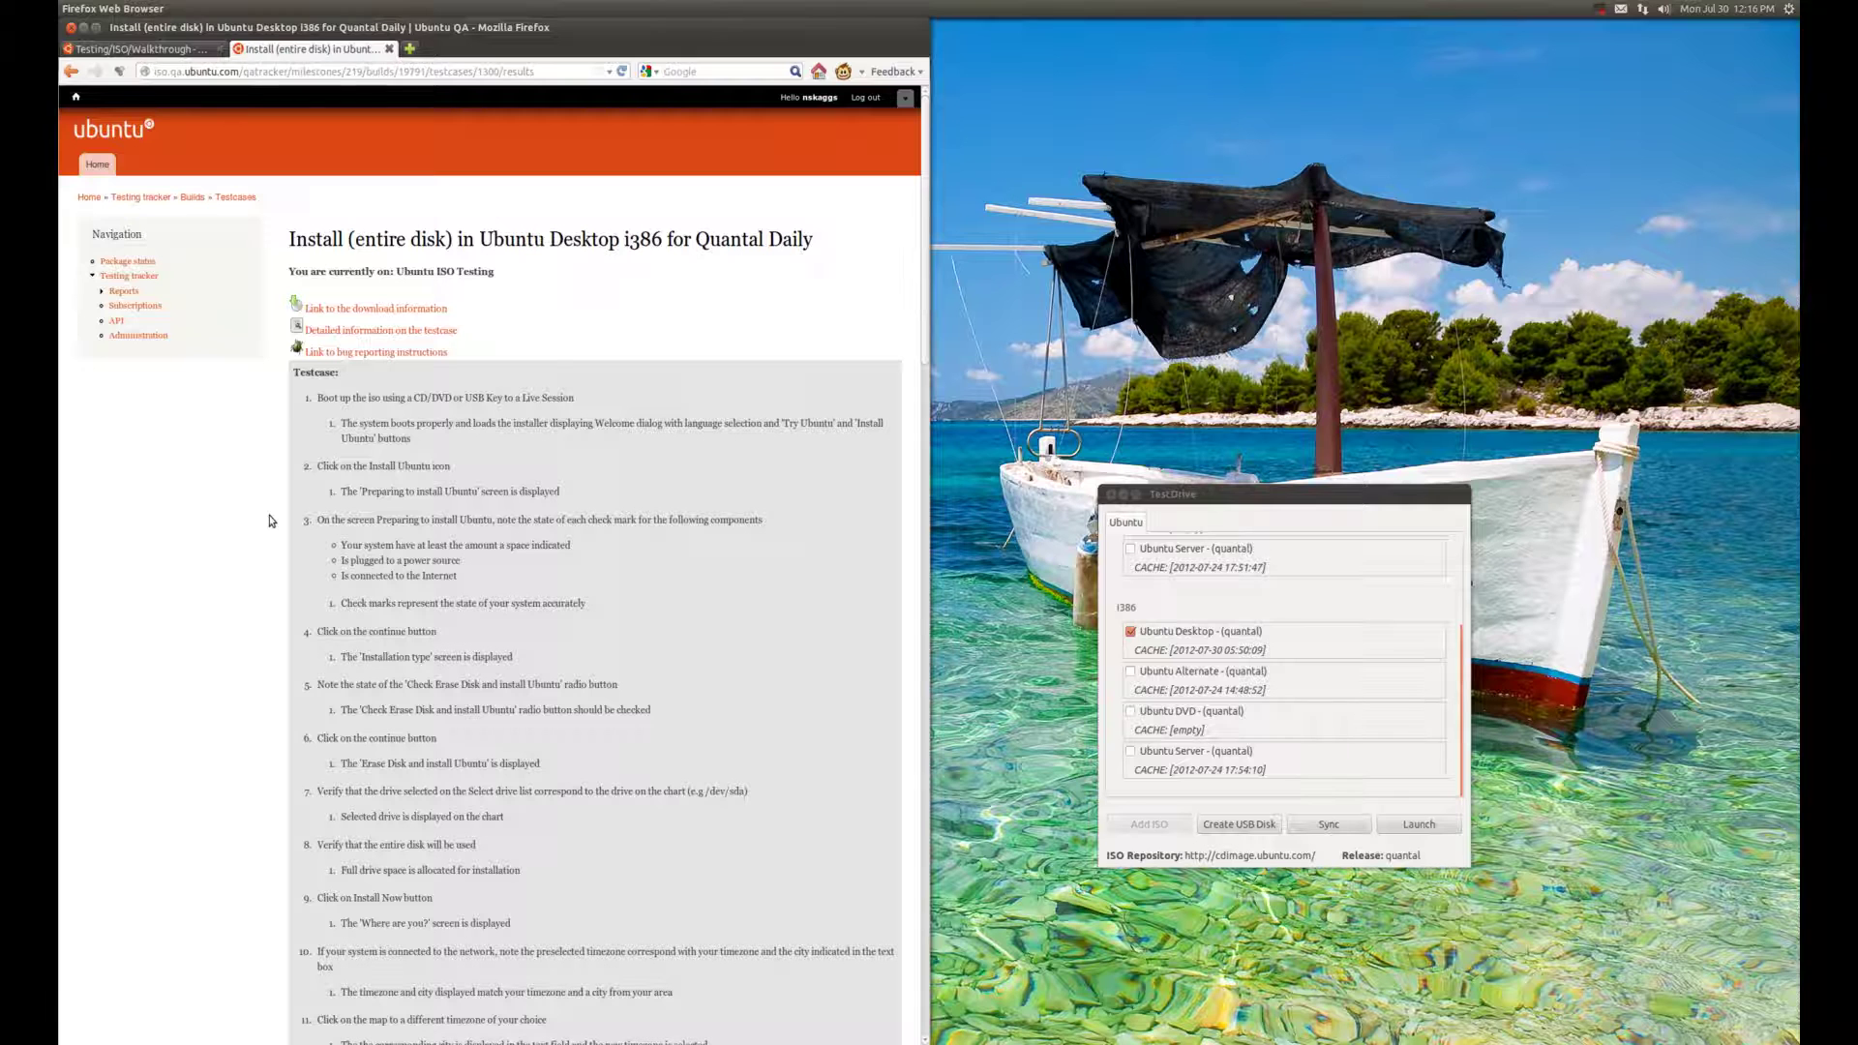
{"action": "scroll", "coordinate": [271, 521], "scroll_direction": "down", "scroll_amount": 4}
Step: Launch the selected i386 image in a virtual machine and arrange the VirtualBox and TestDrive windows beside the testcase without overlap
{"action": "left_click", "coordinate": [1356, 771]}
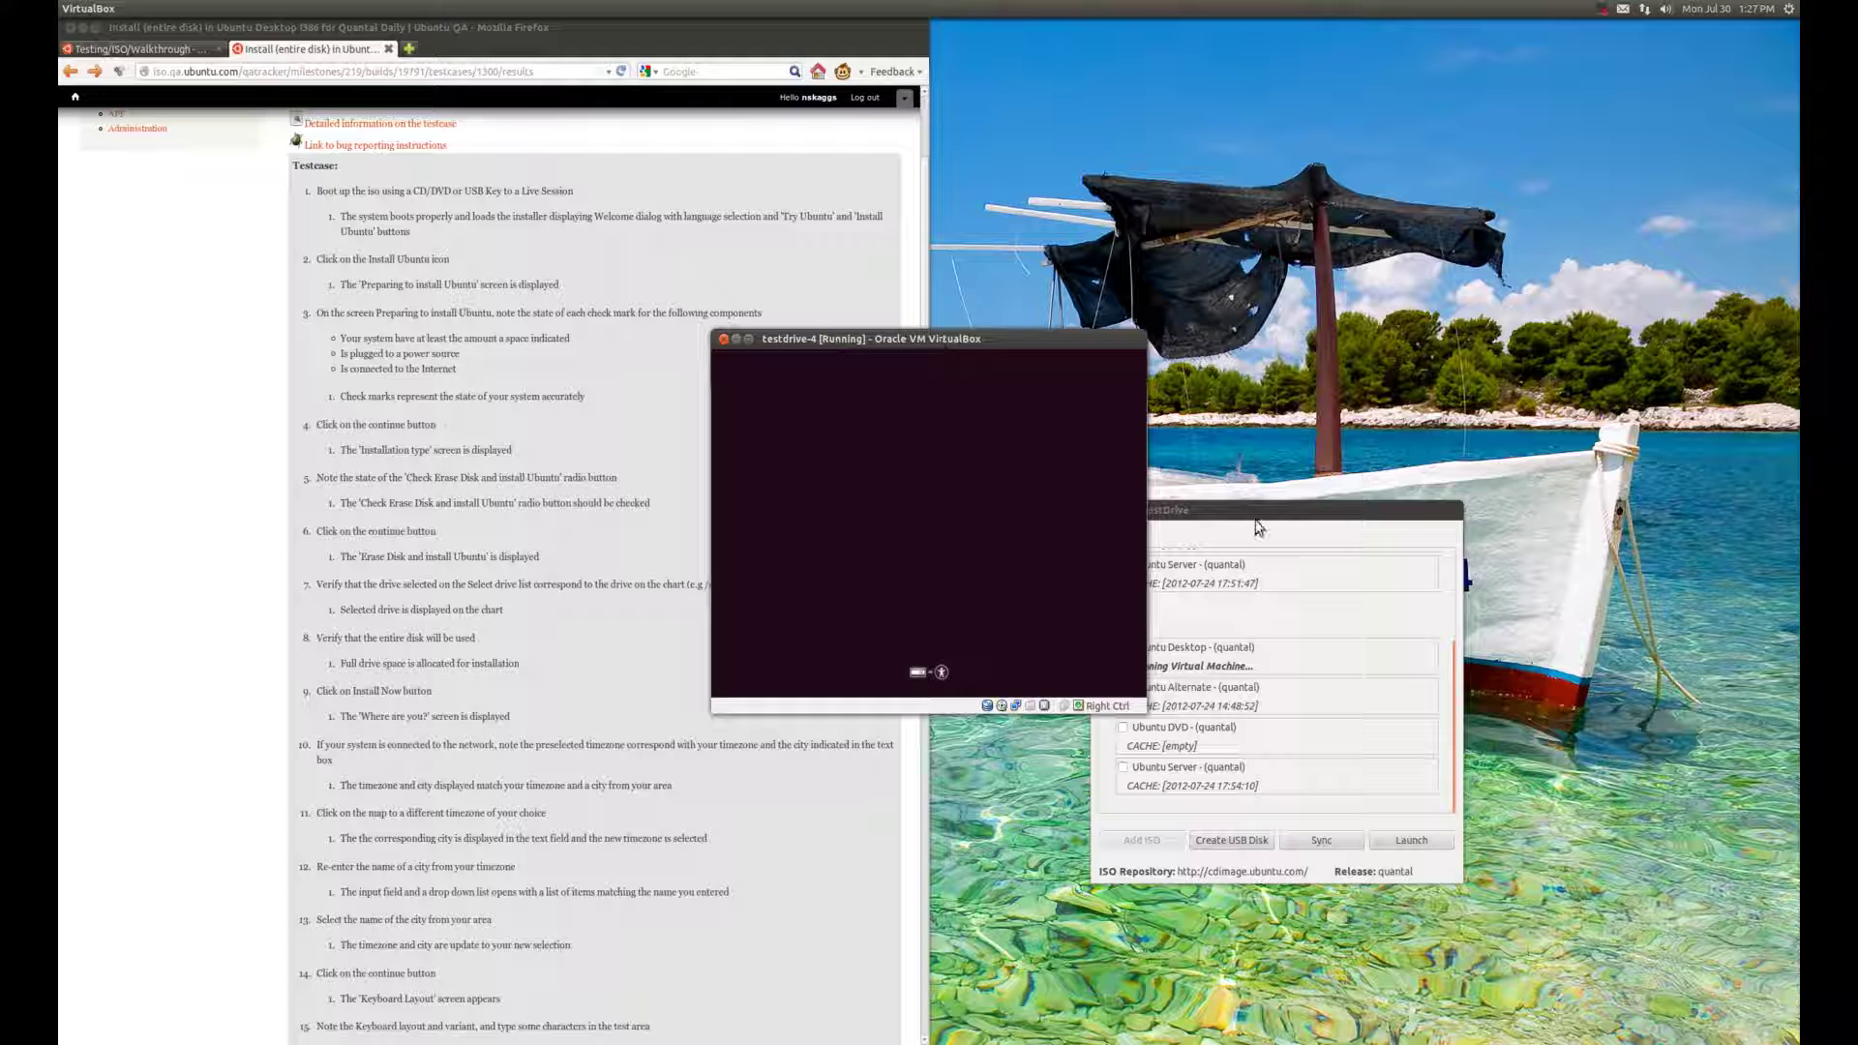
{"action": "left_click", "coordinate": [1253, 582]}
{"action": "left_click_drag", "start_coordinate": [1253, 583], "coordinate": [1247, 751]}
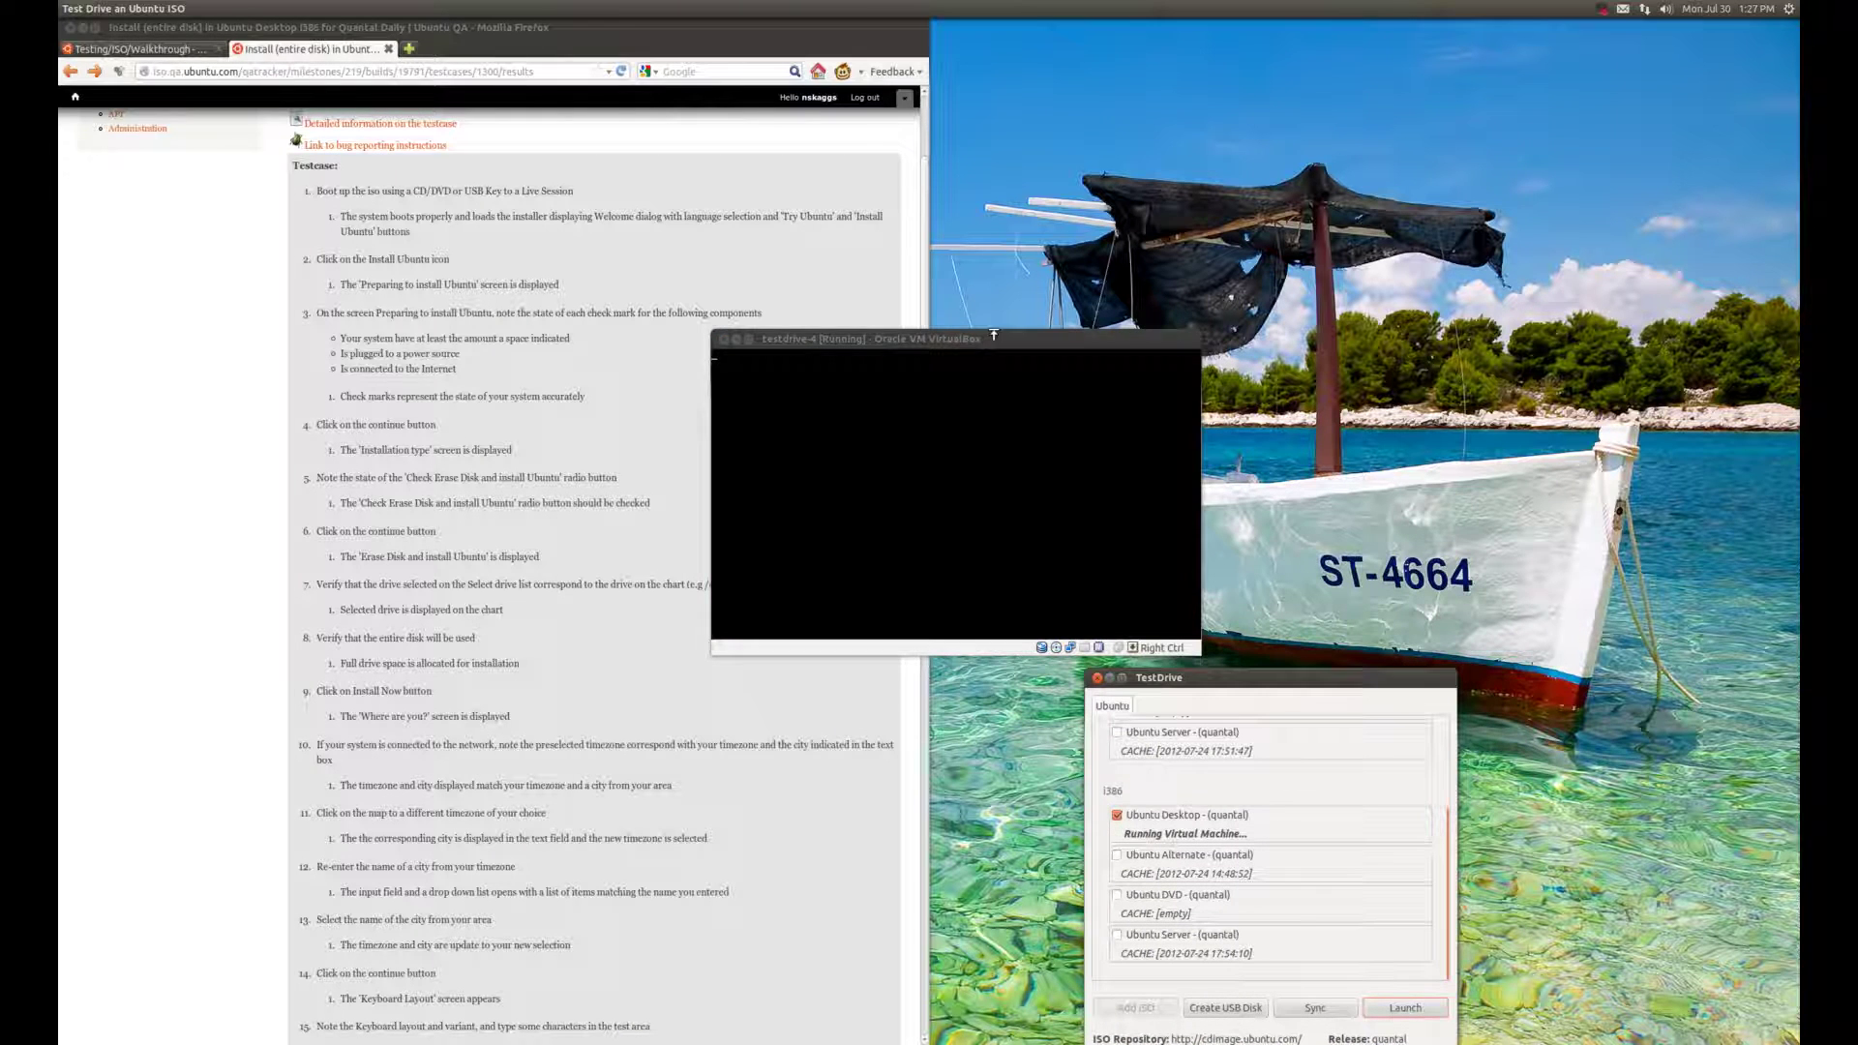
{"action": "left_click_drag", "start_coordinate": [1111, 265], "coordinate": [1470, 129]}
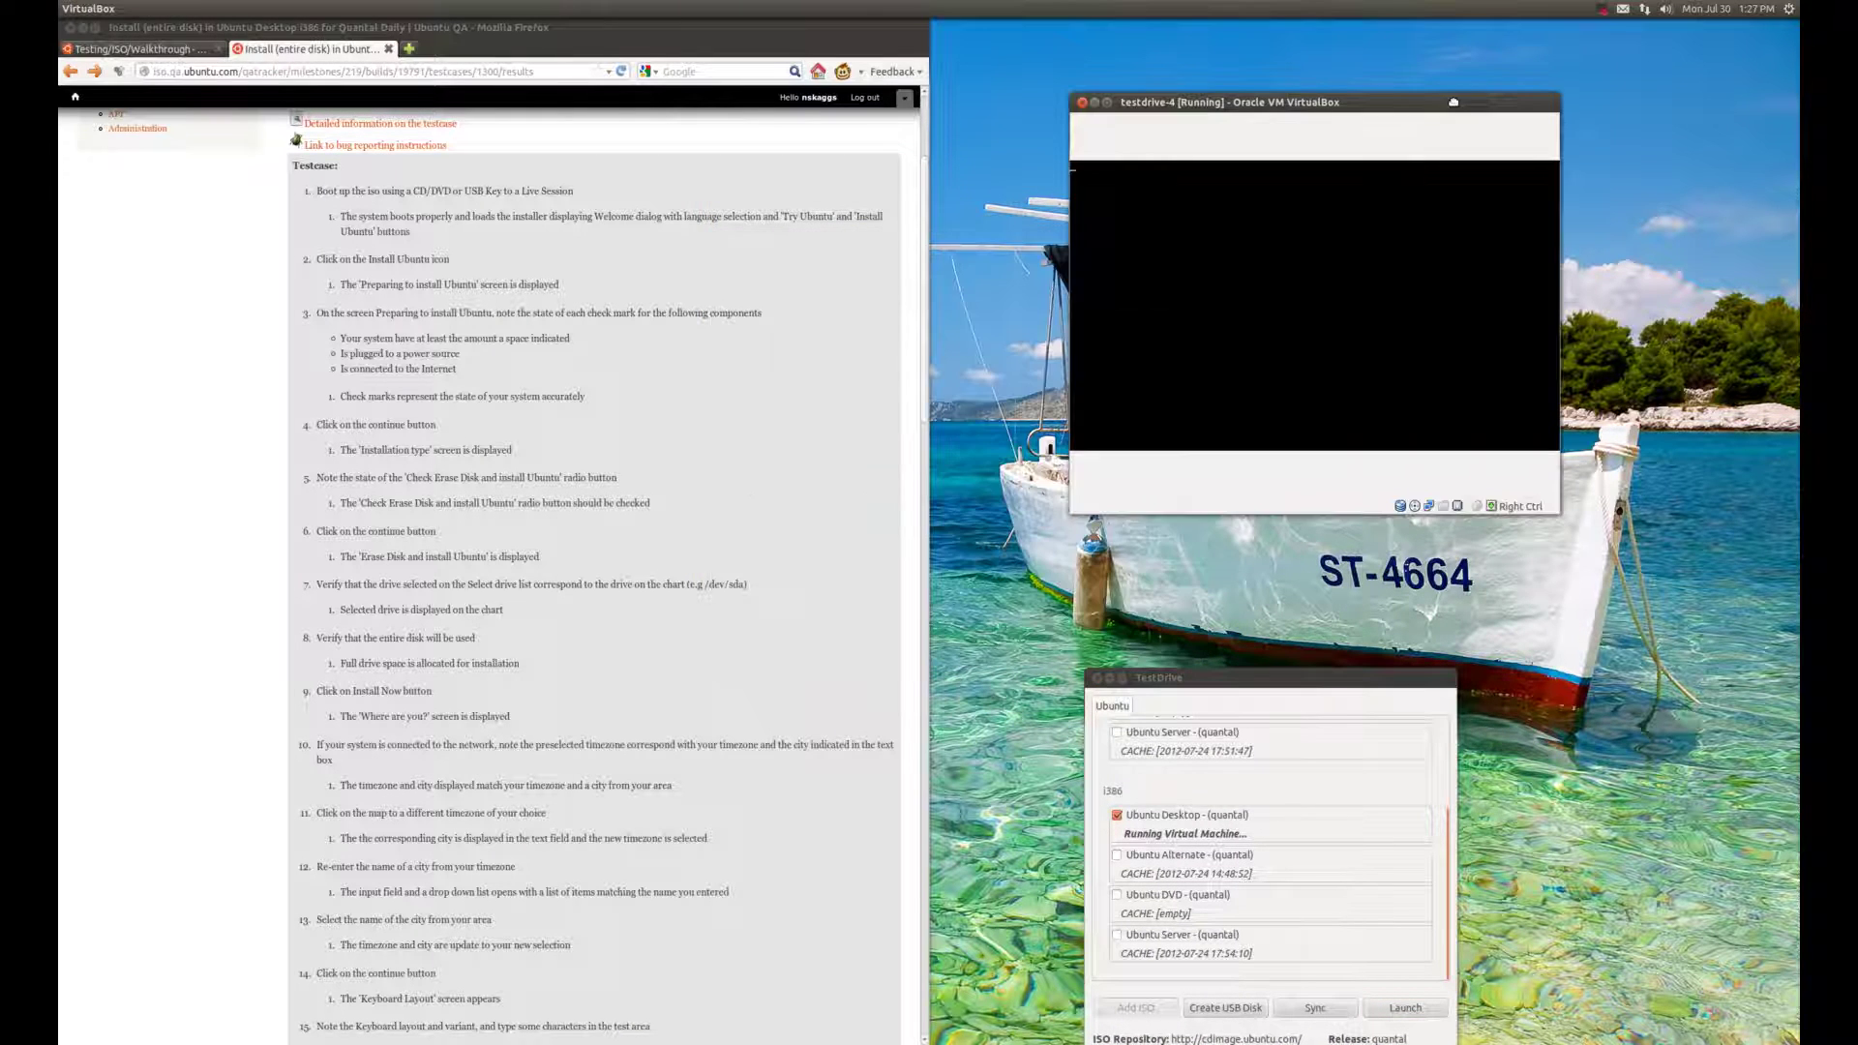
{"action": "left_click_drag", "start_coordinate": [1240, 677], "coordinate": [1245, 578]}
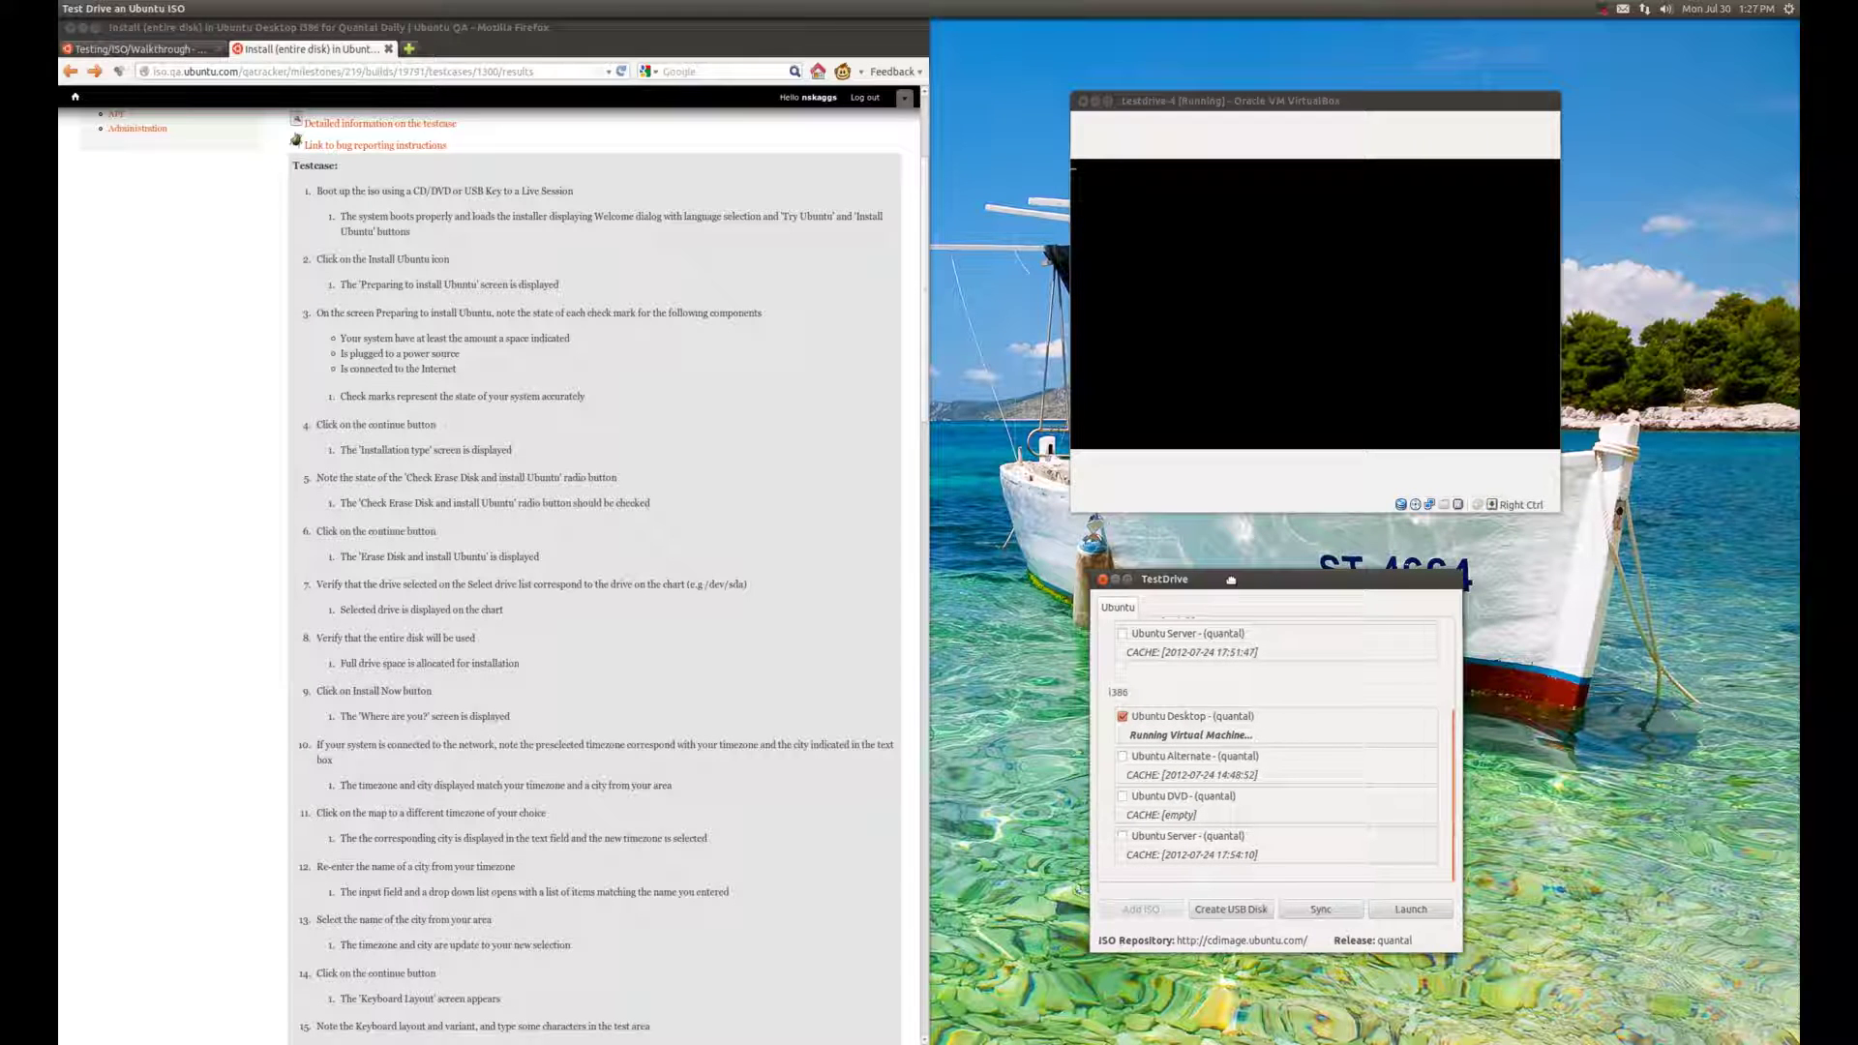
Step: Go back to the walkthrough and open its TestDrive link from "Obtaining the iso" in a new browser tab, switching to it
{"action": "left_click", "coordinate": [163, 54]}
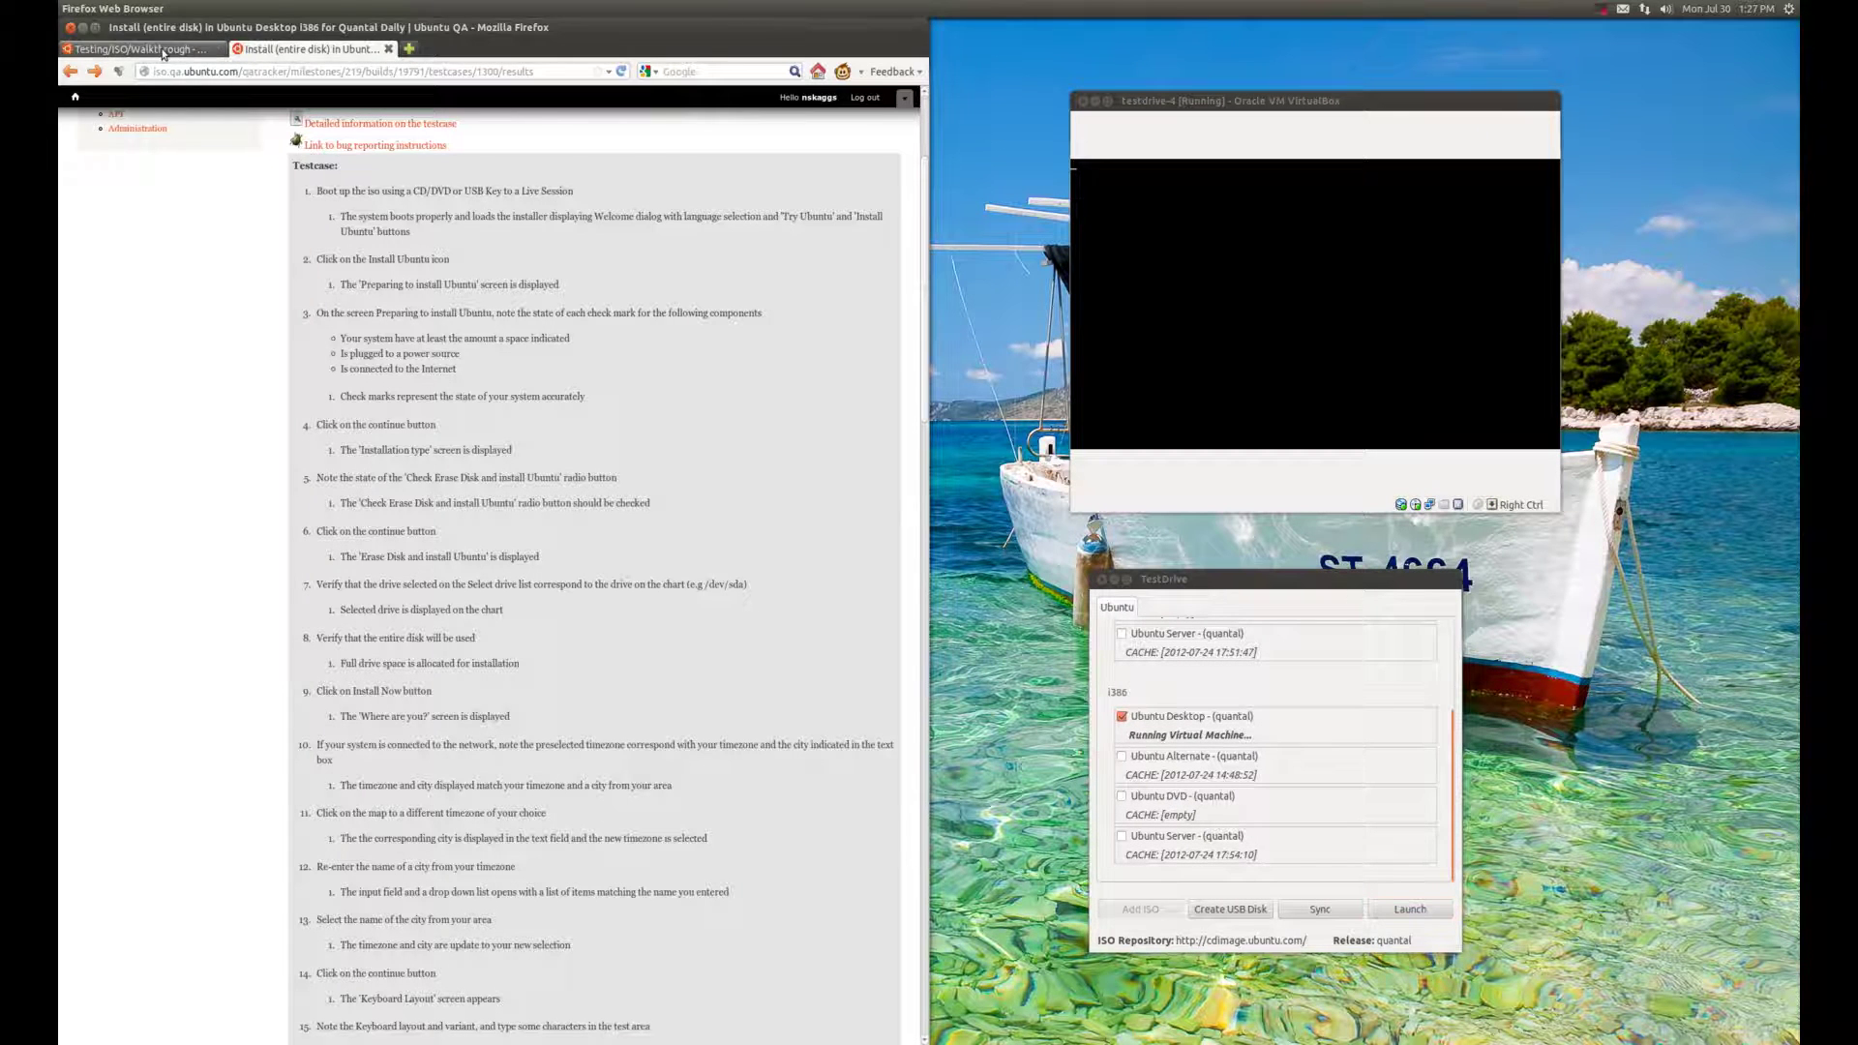
{"action": "left_click", "coordinate": [163, 55]}
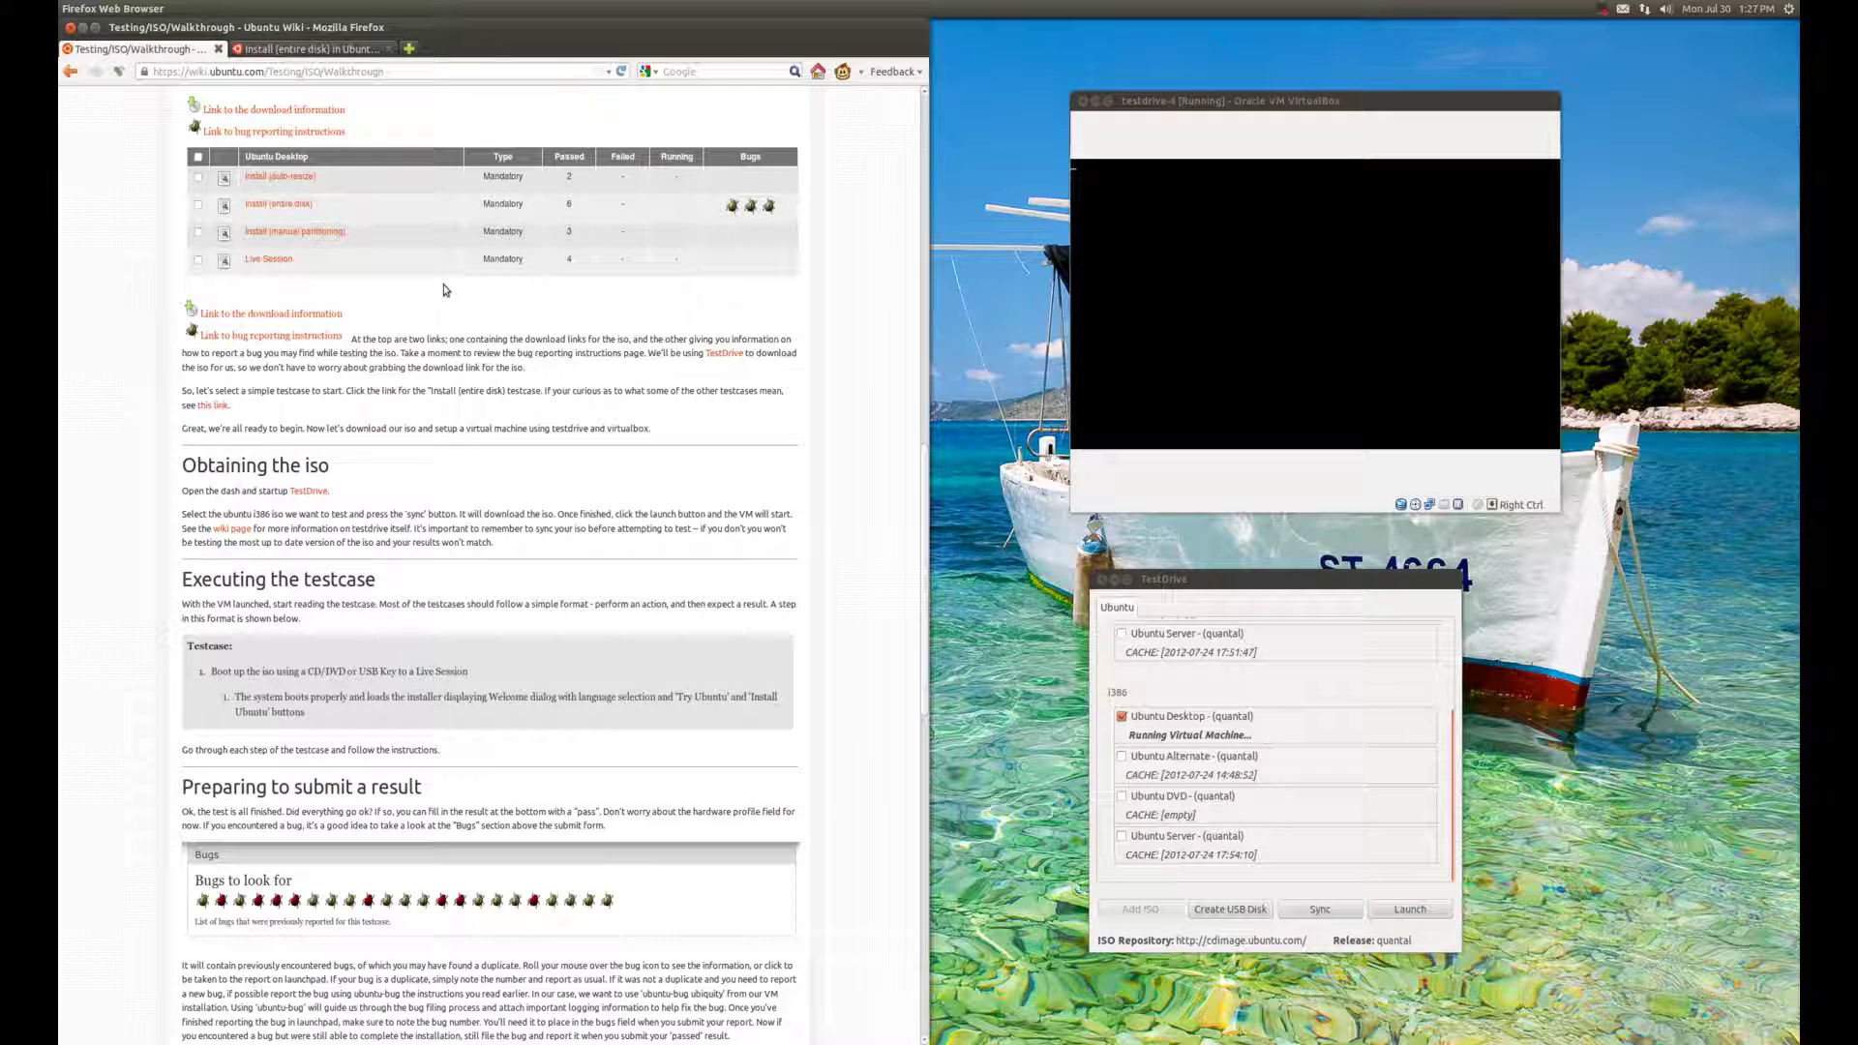
{"action": "right_click", "coordinate": [305, 494]}
{"action": "left_click", "coordinate": [349, 506]}
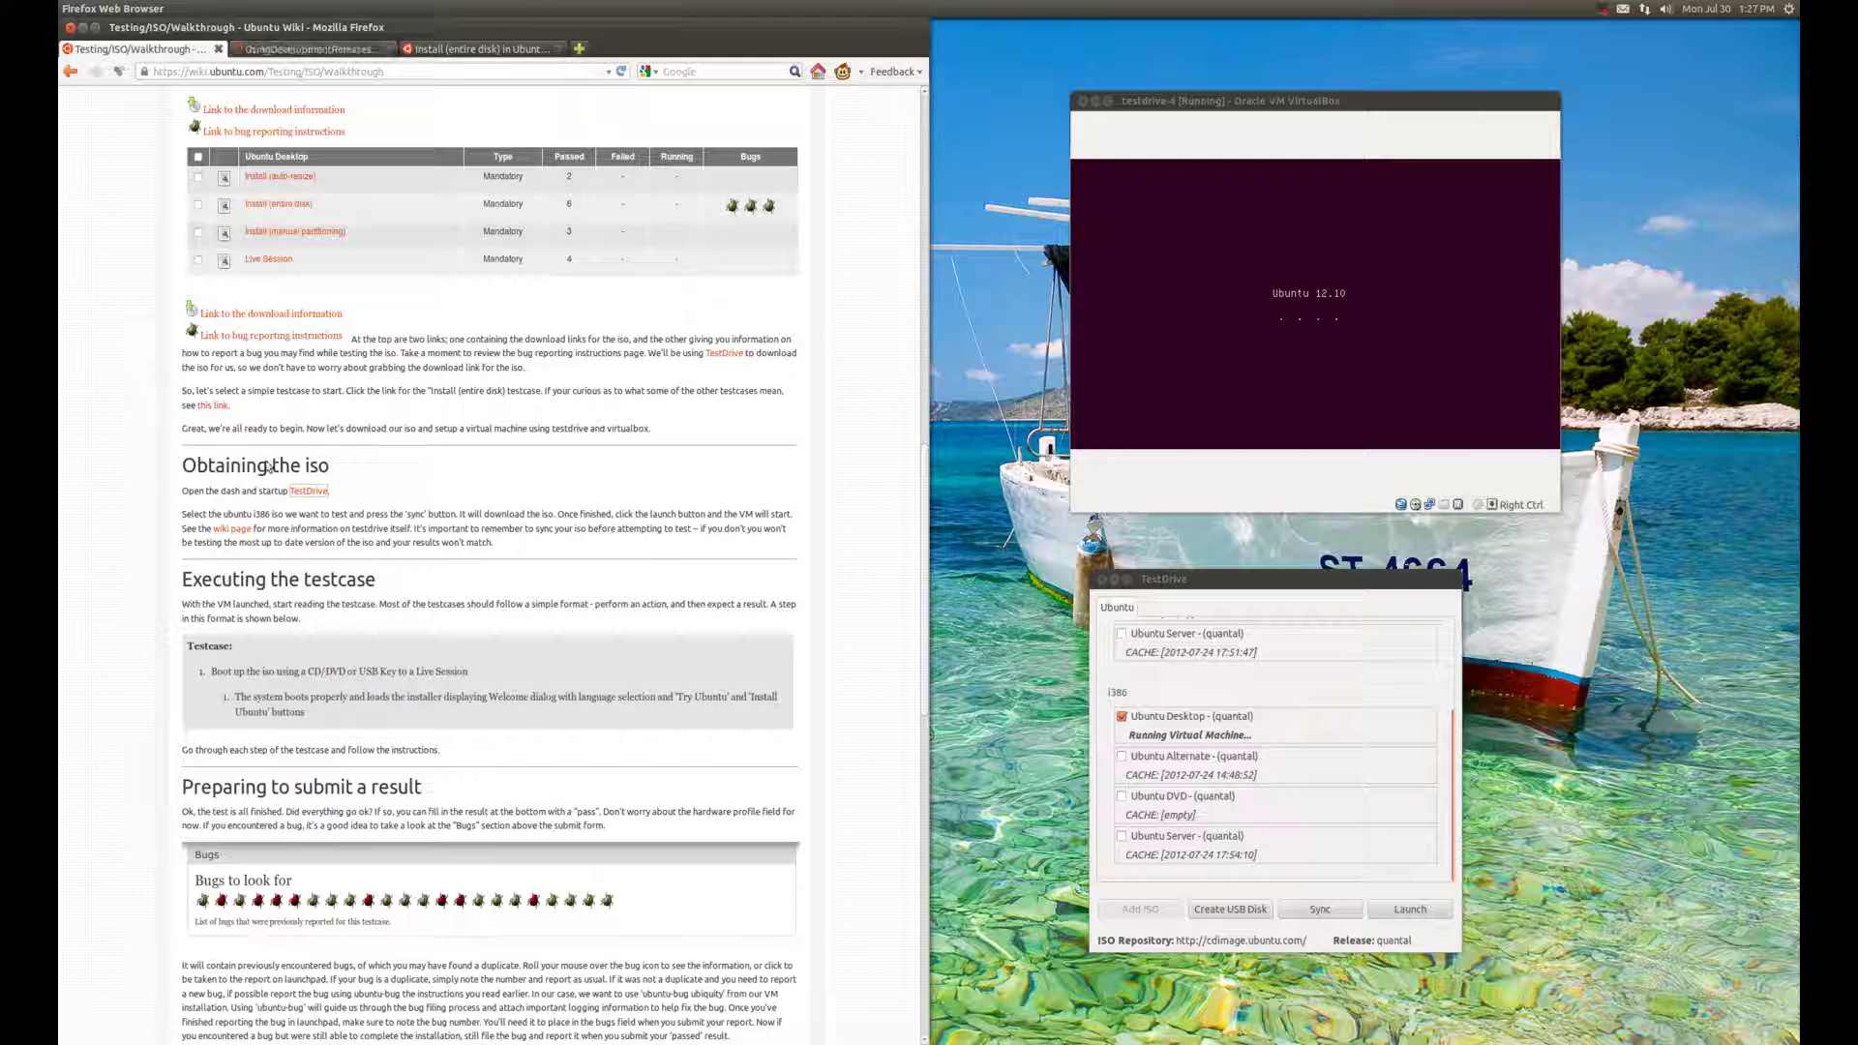
{"action": "left_click", "coordinate": [312, 49]}
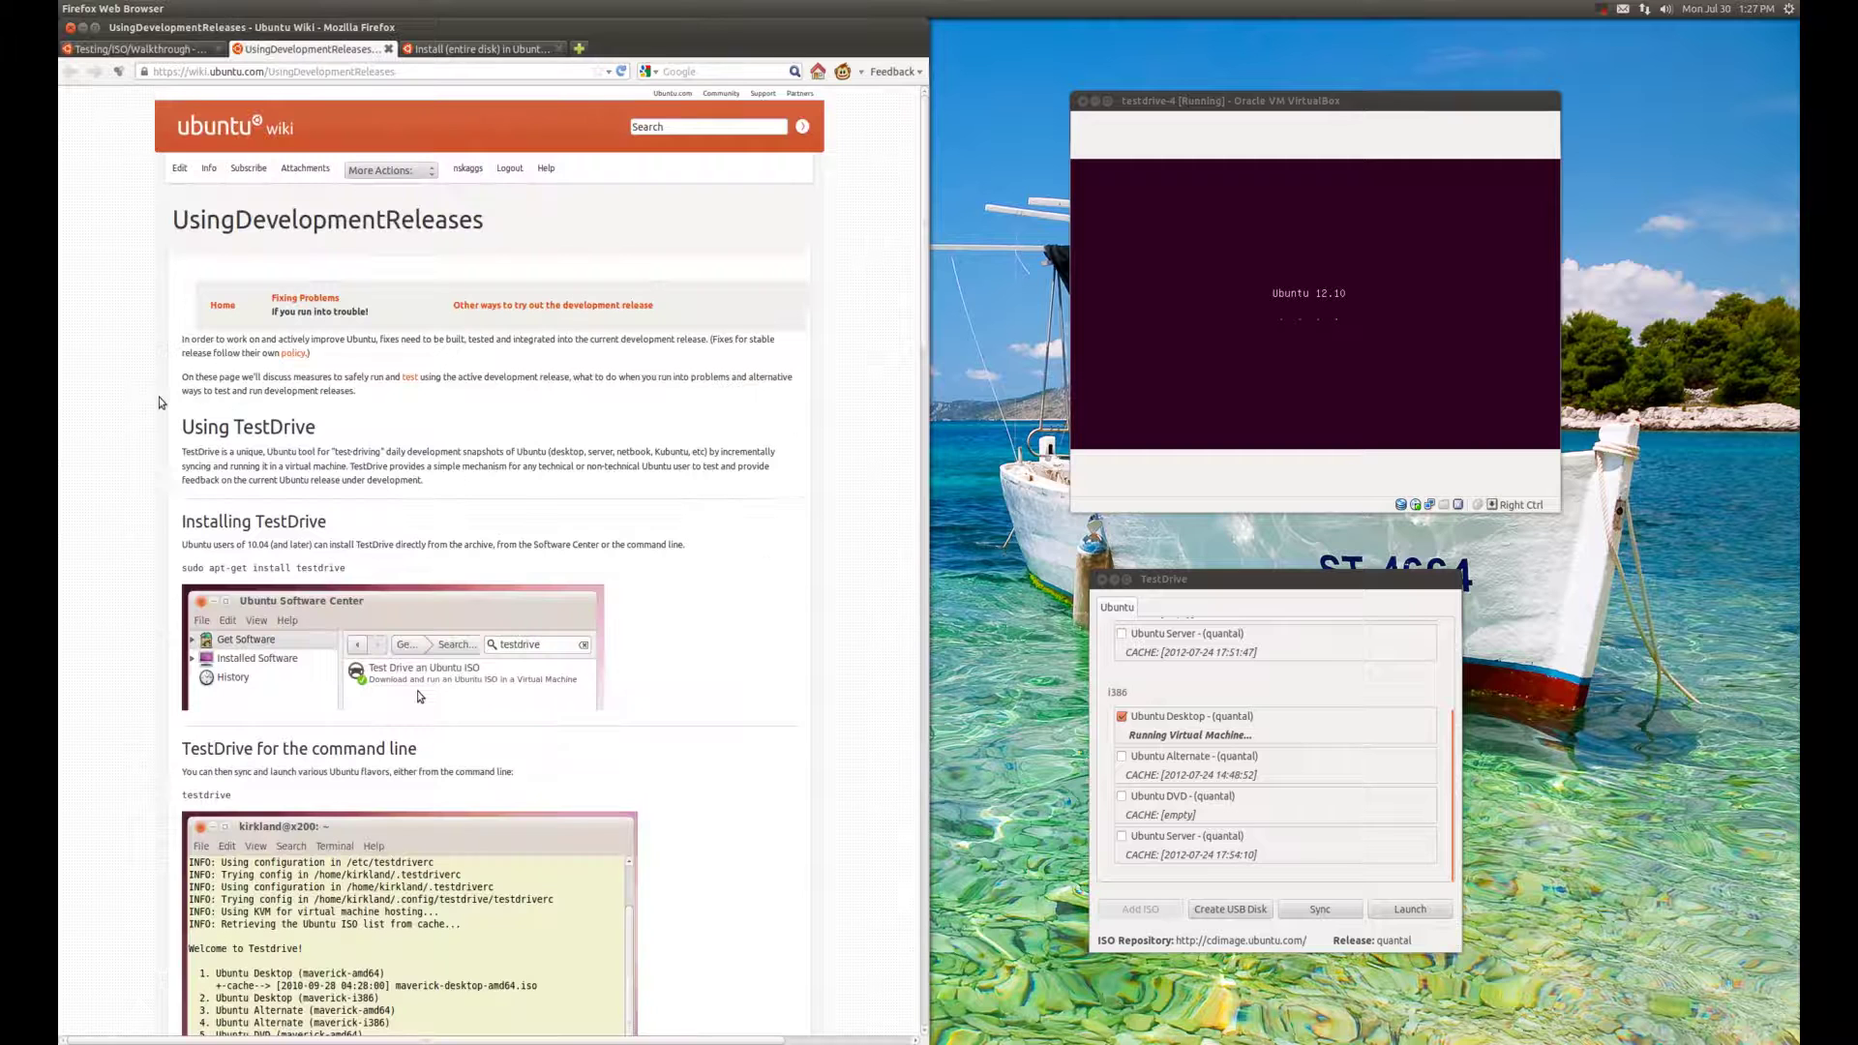
Step: Read the UsingDevelopmentReleases page on installing TestDrive, syncing ISOs and running them in a virtual machine
{"action": "scroll", "coordinate": [155, 399], "scroll_direction": "down", "scroll_amount": 3}
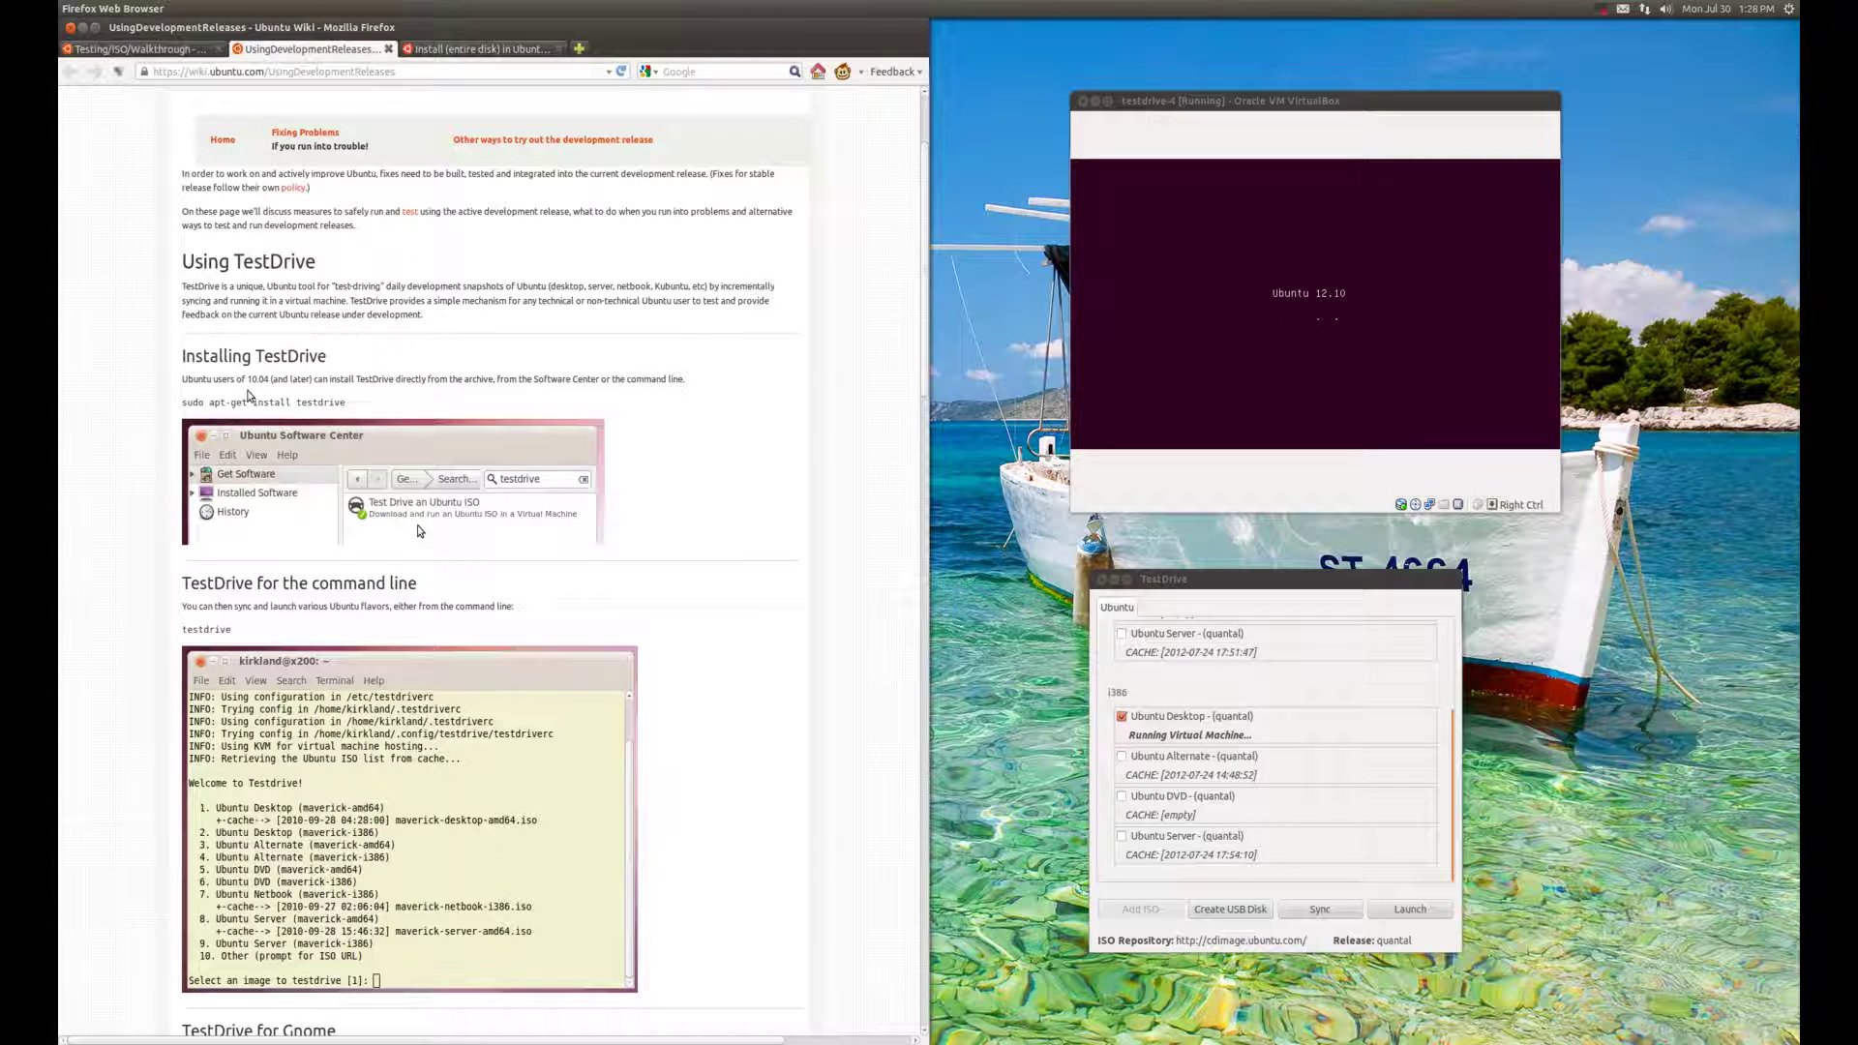
{"action": "scroll", "coordinate": [249, 395], "scroll_direction": "down", "scroll_amount": 7}
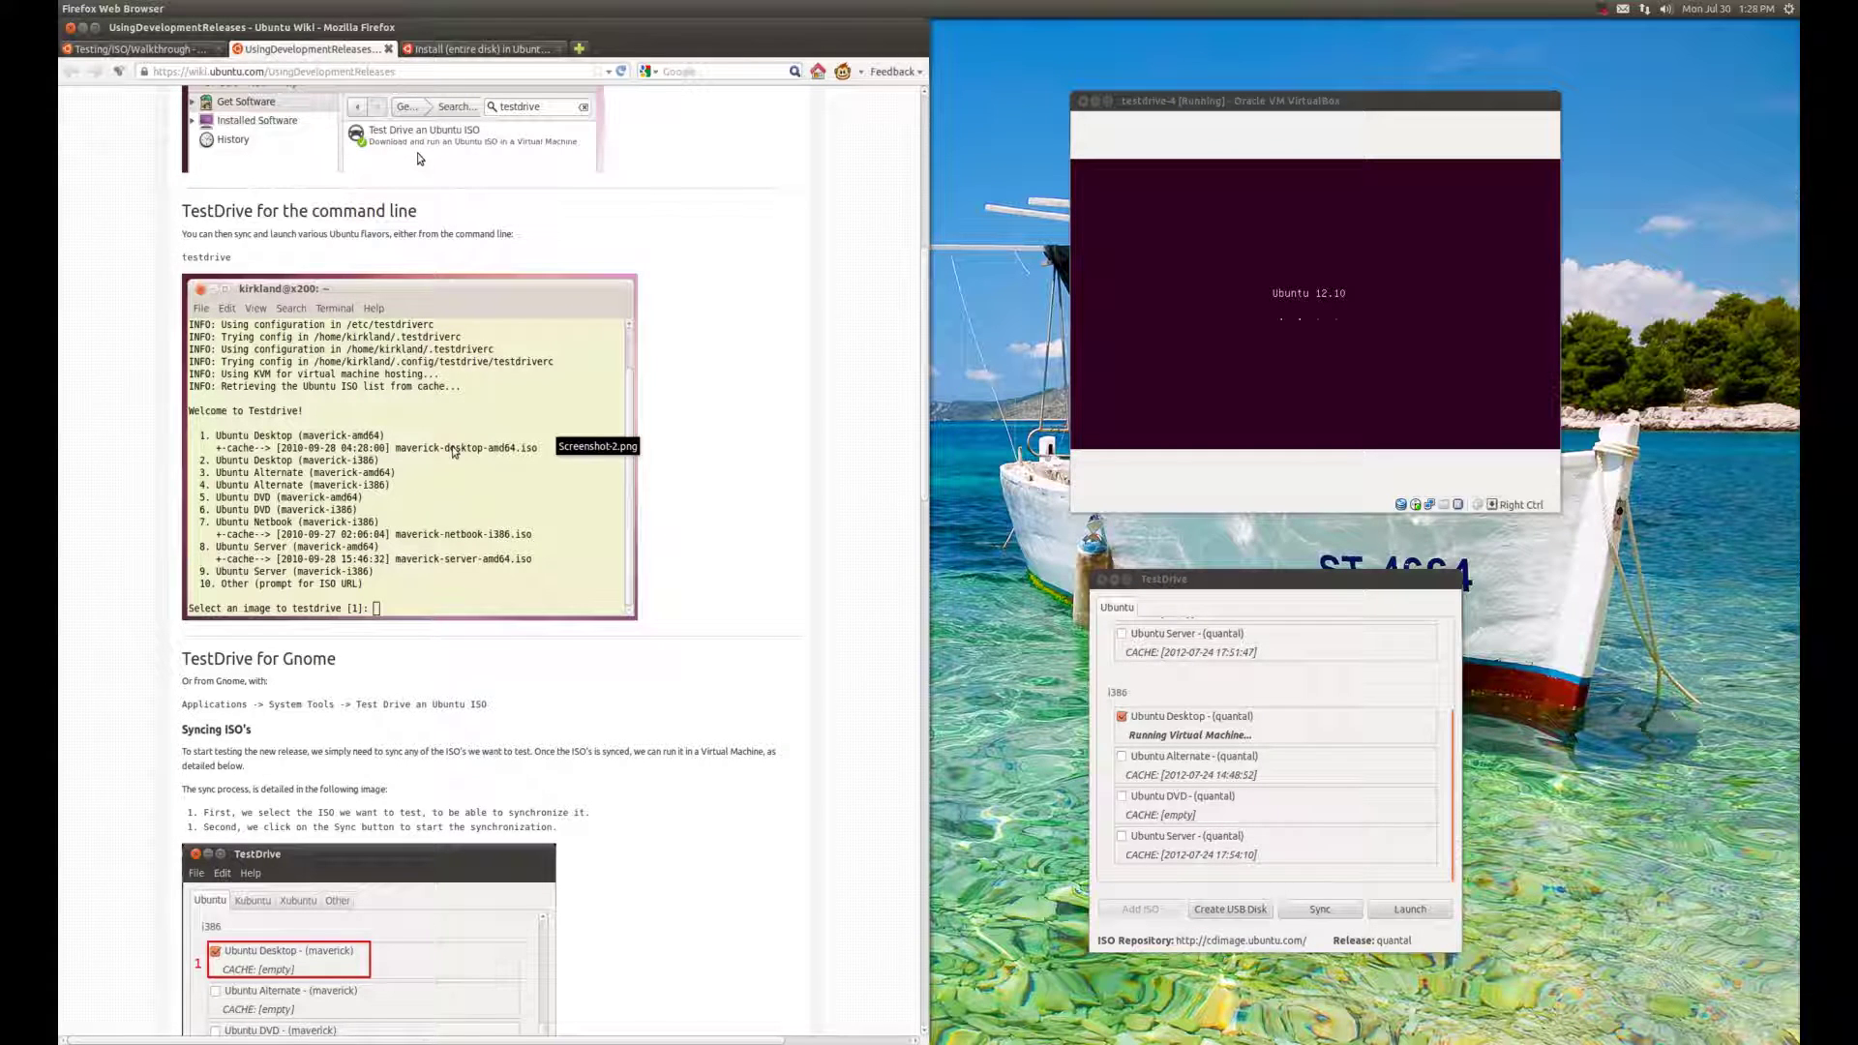
{"action": "scroll", "coordinate": [454, 451], "scroll_direction": "down", "scroll_amount": 1}
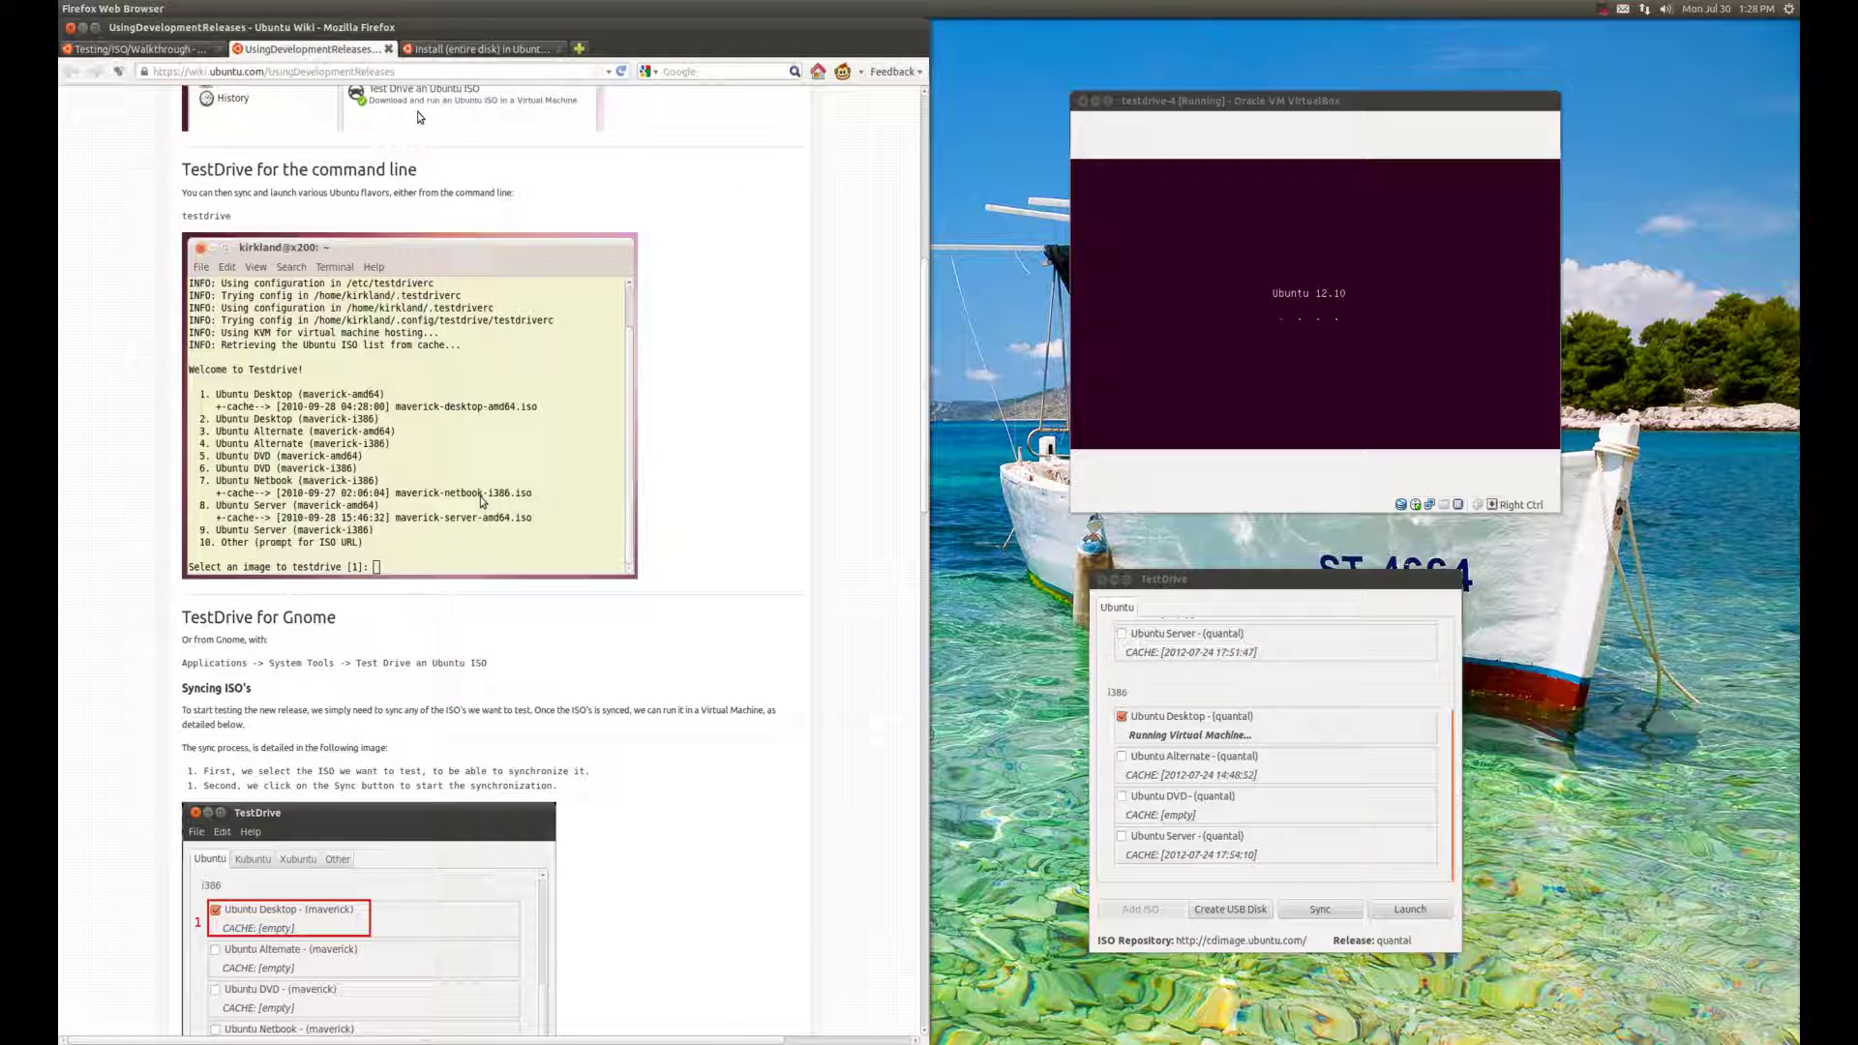
{"action": "scroll", "coordinate": [141, 566], "scroll_direction": "down", "scroll_amount": 6}
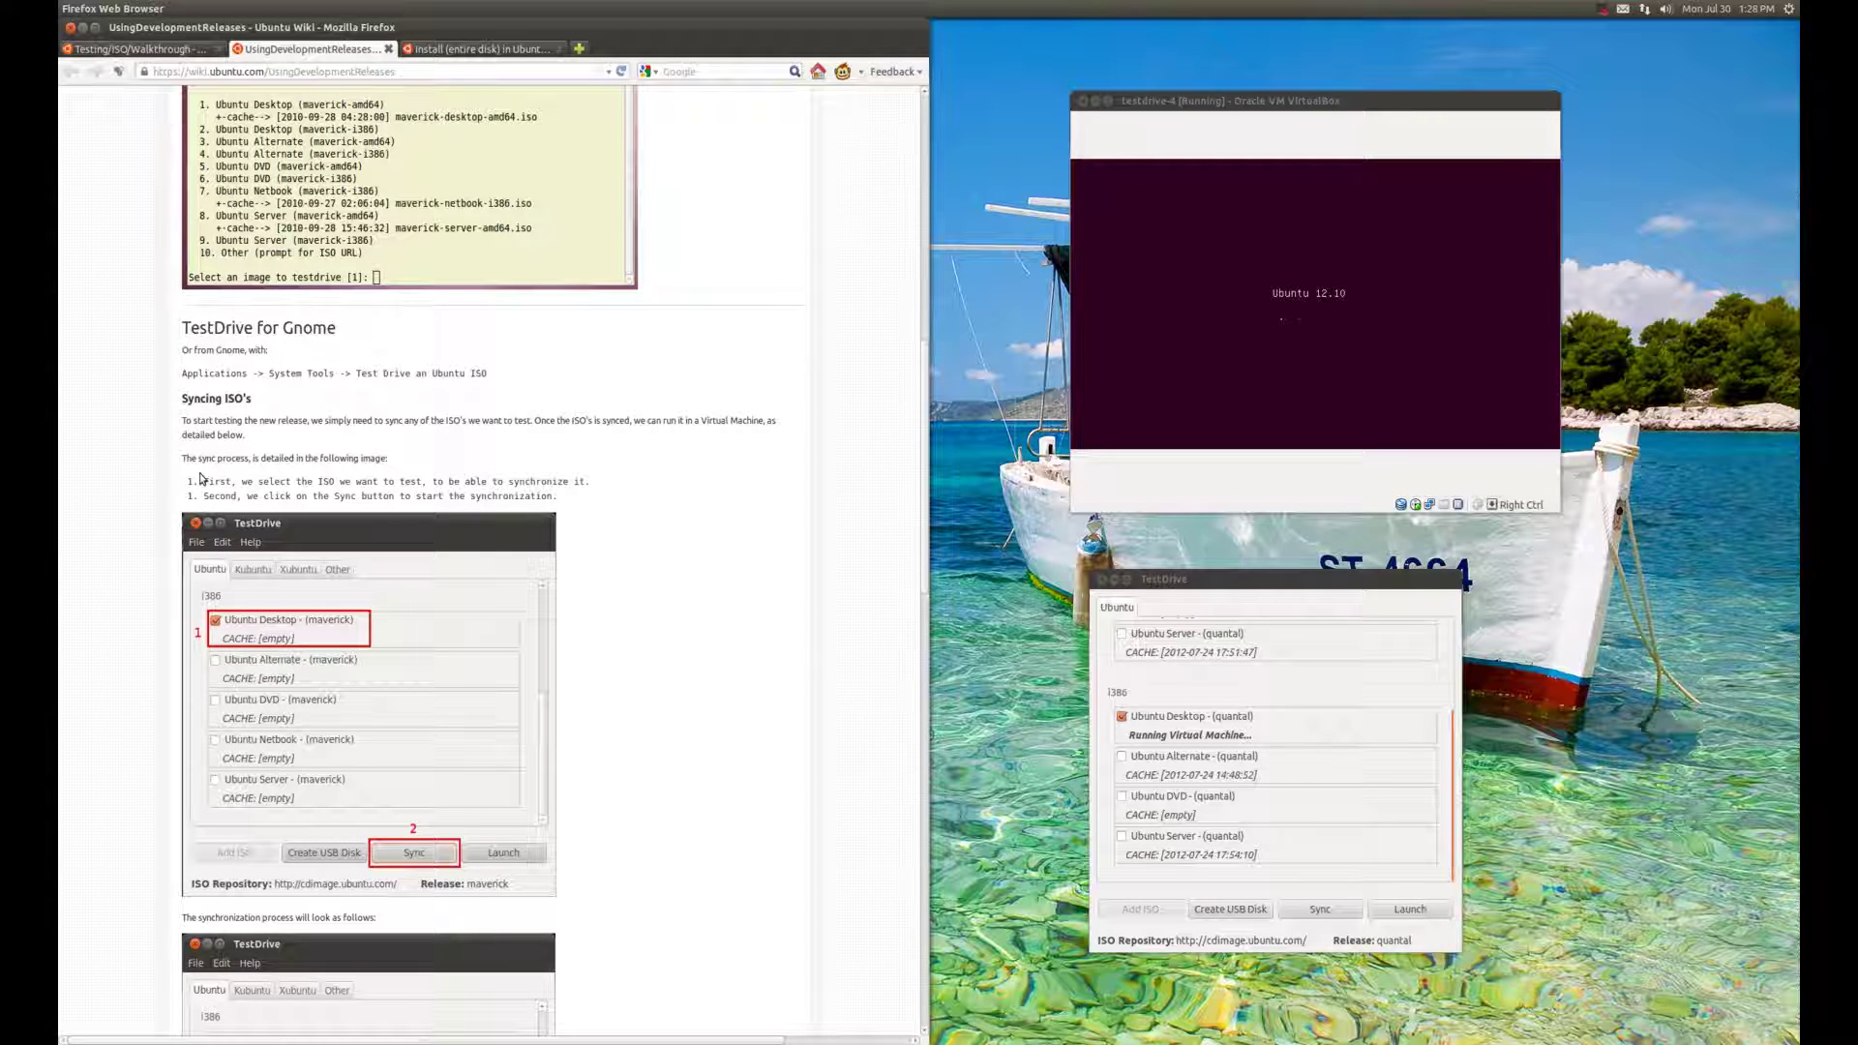
{"action": "scroll", "coordinate": [150, 487], "scroll_direction": "down", "scroll_amount": 4}
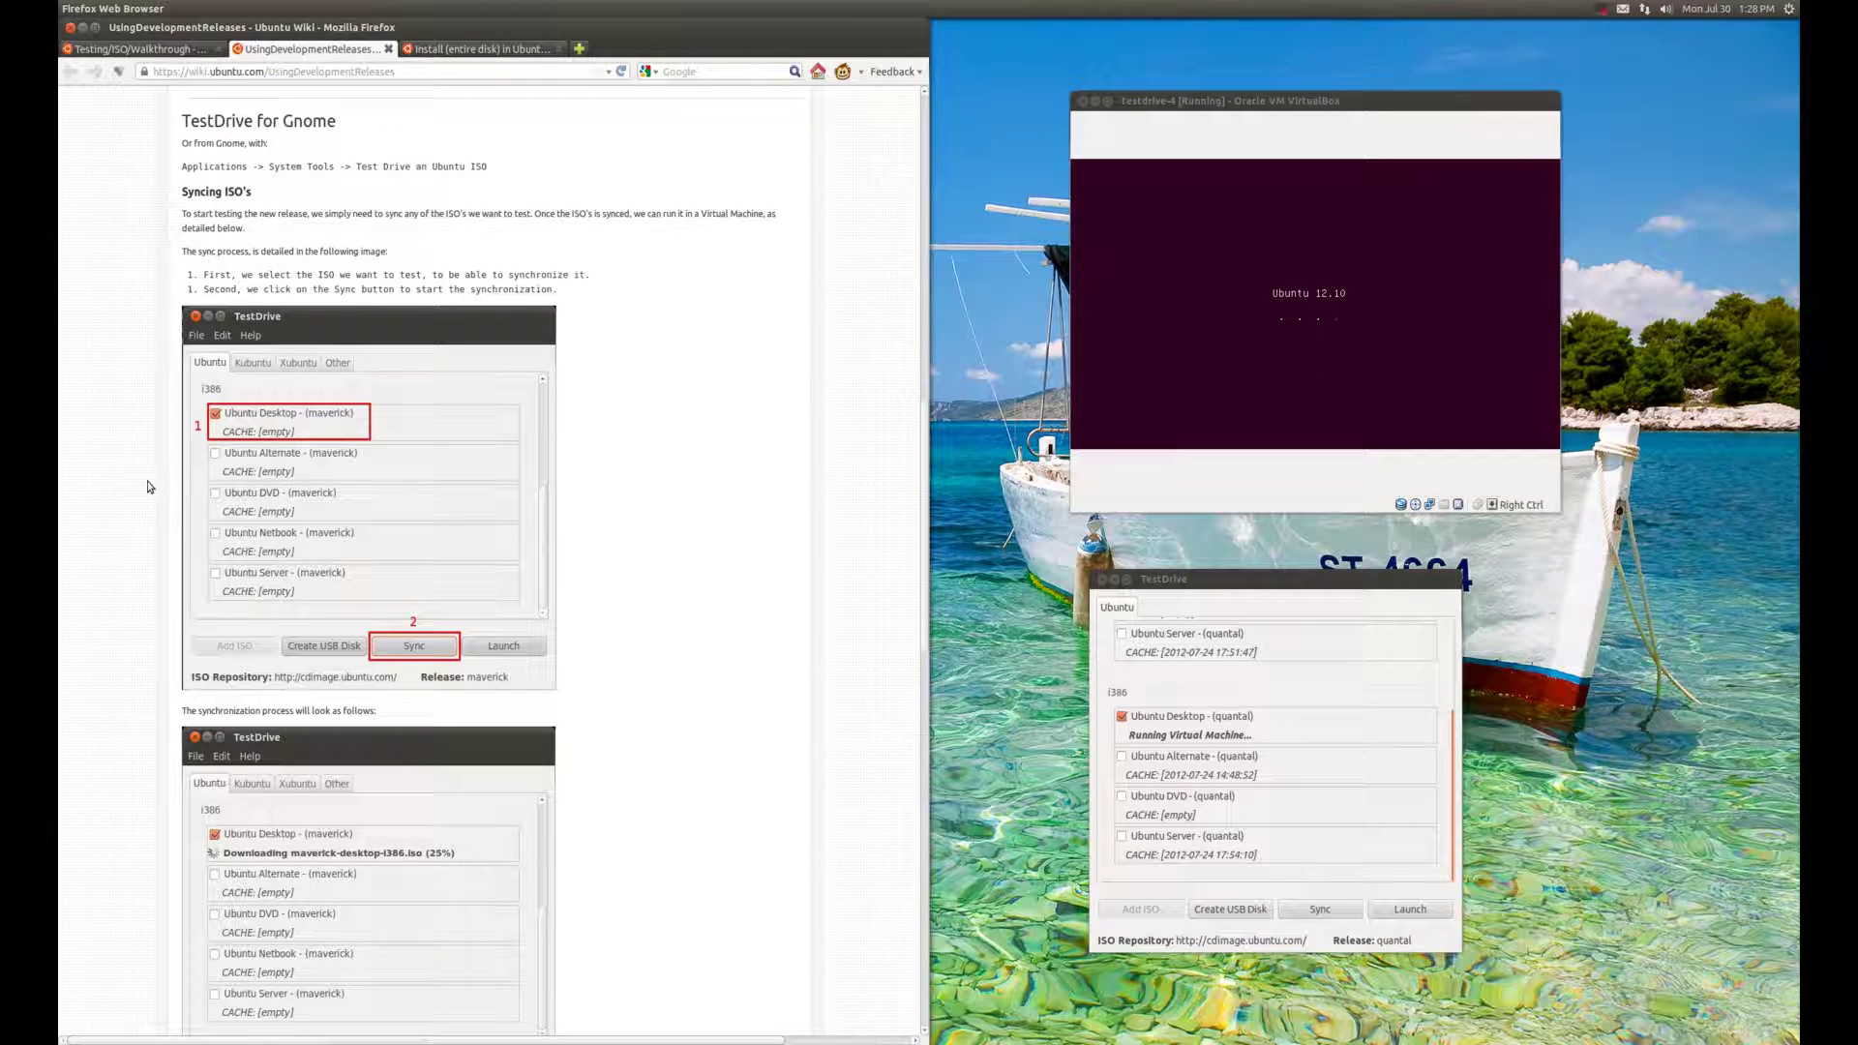
{"action": "scroll", "coordinate": [150, 487], "scroll_direction": "down", "scroll_amount": 2}
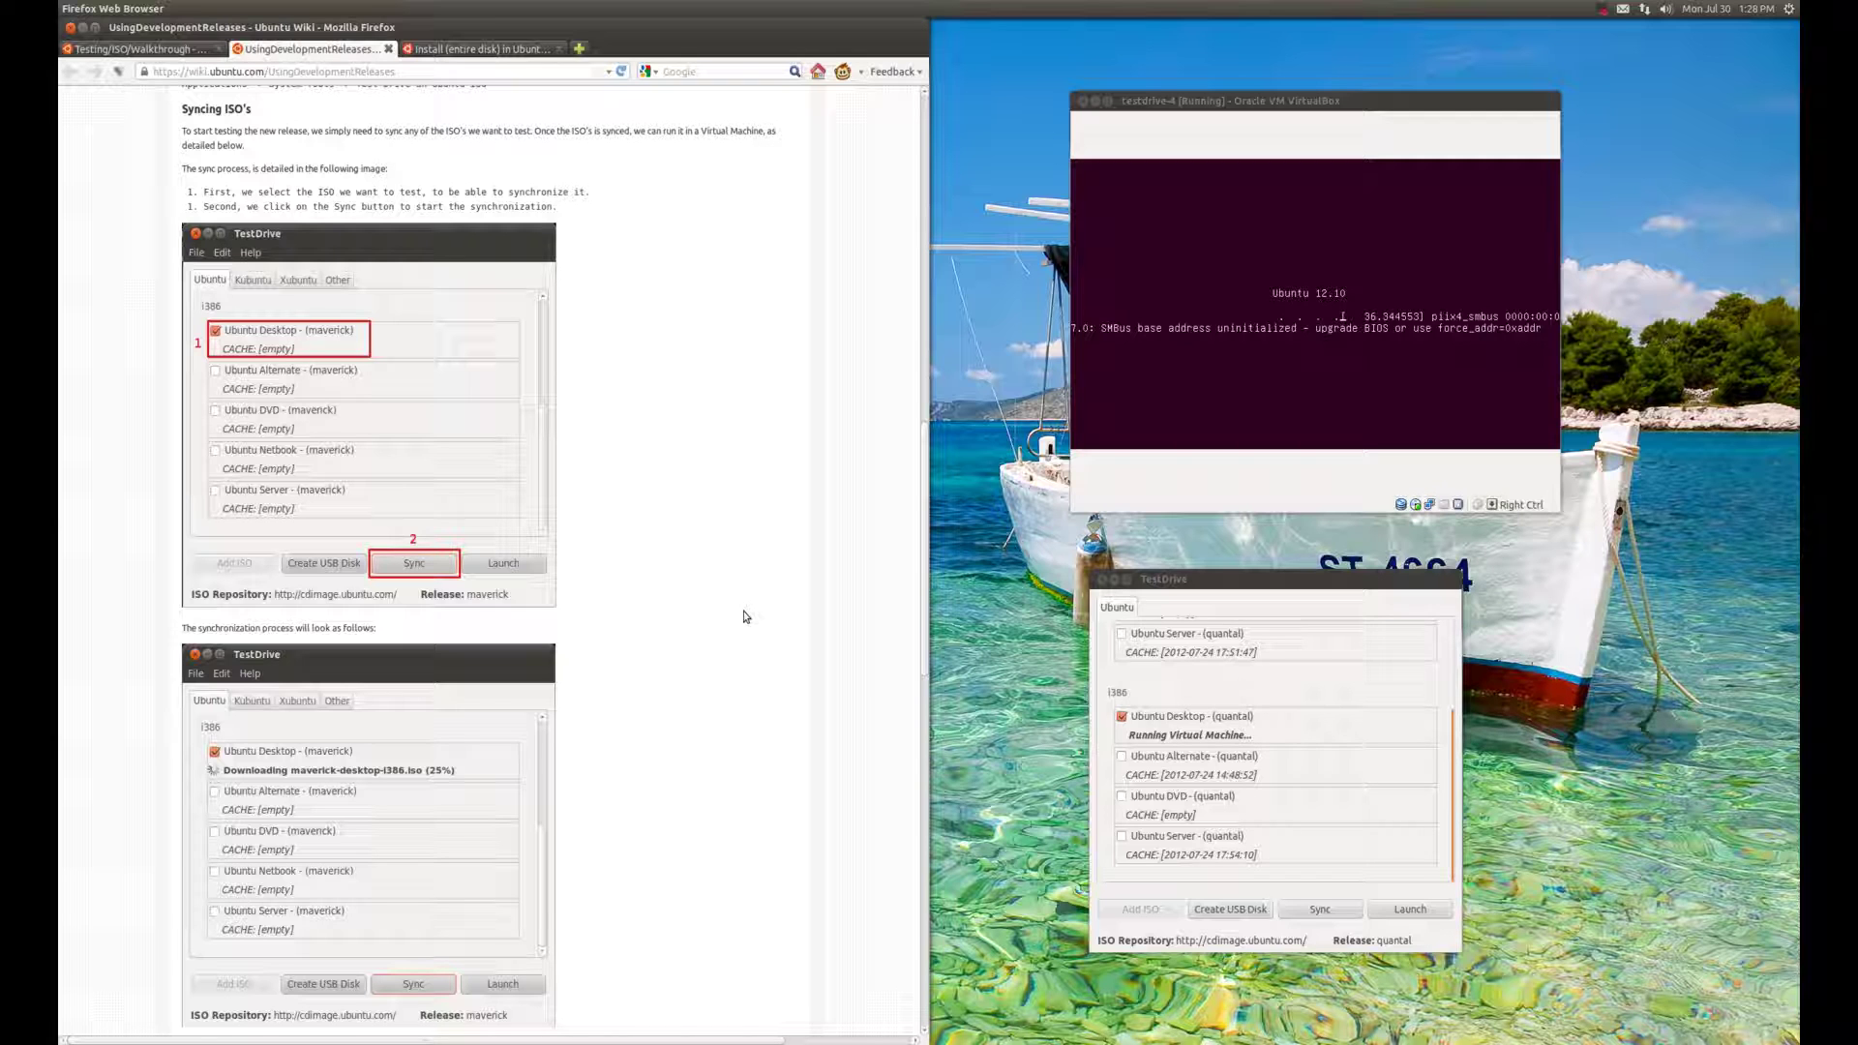
{"action": "scroll", "coordinate": [745, 616], "scroll_direction": "down", "scroll_amount": 2}
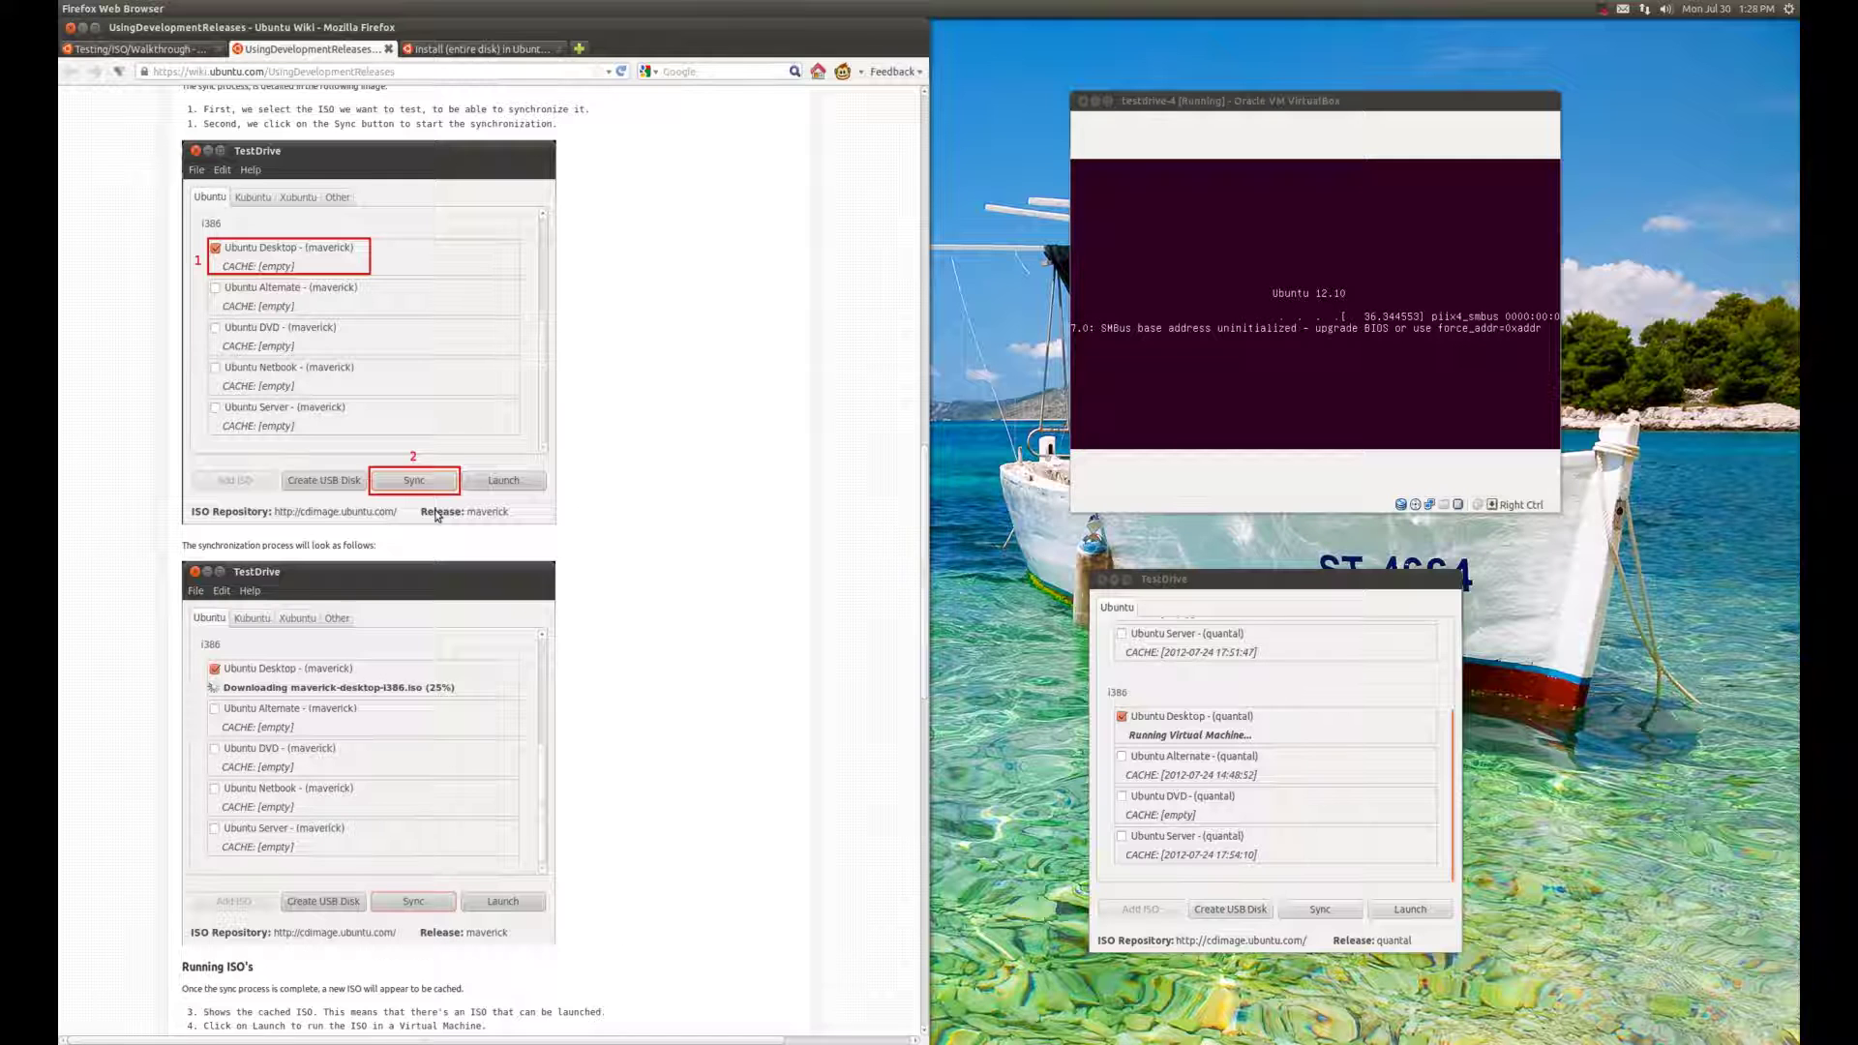
{"action": "scroll", "coordinate": [436, 515], "scroll_direction": "down", "scroll_amount": 10}
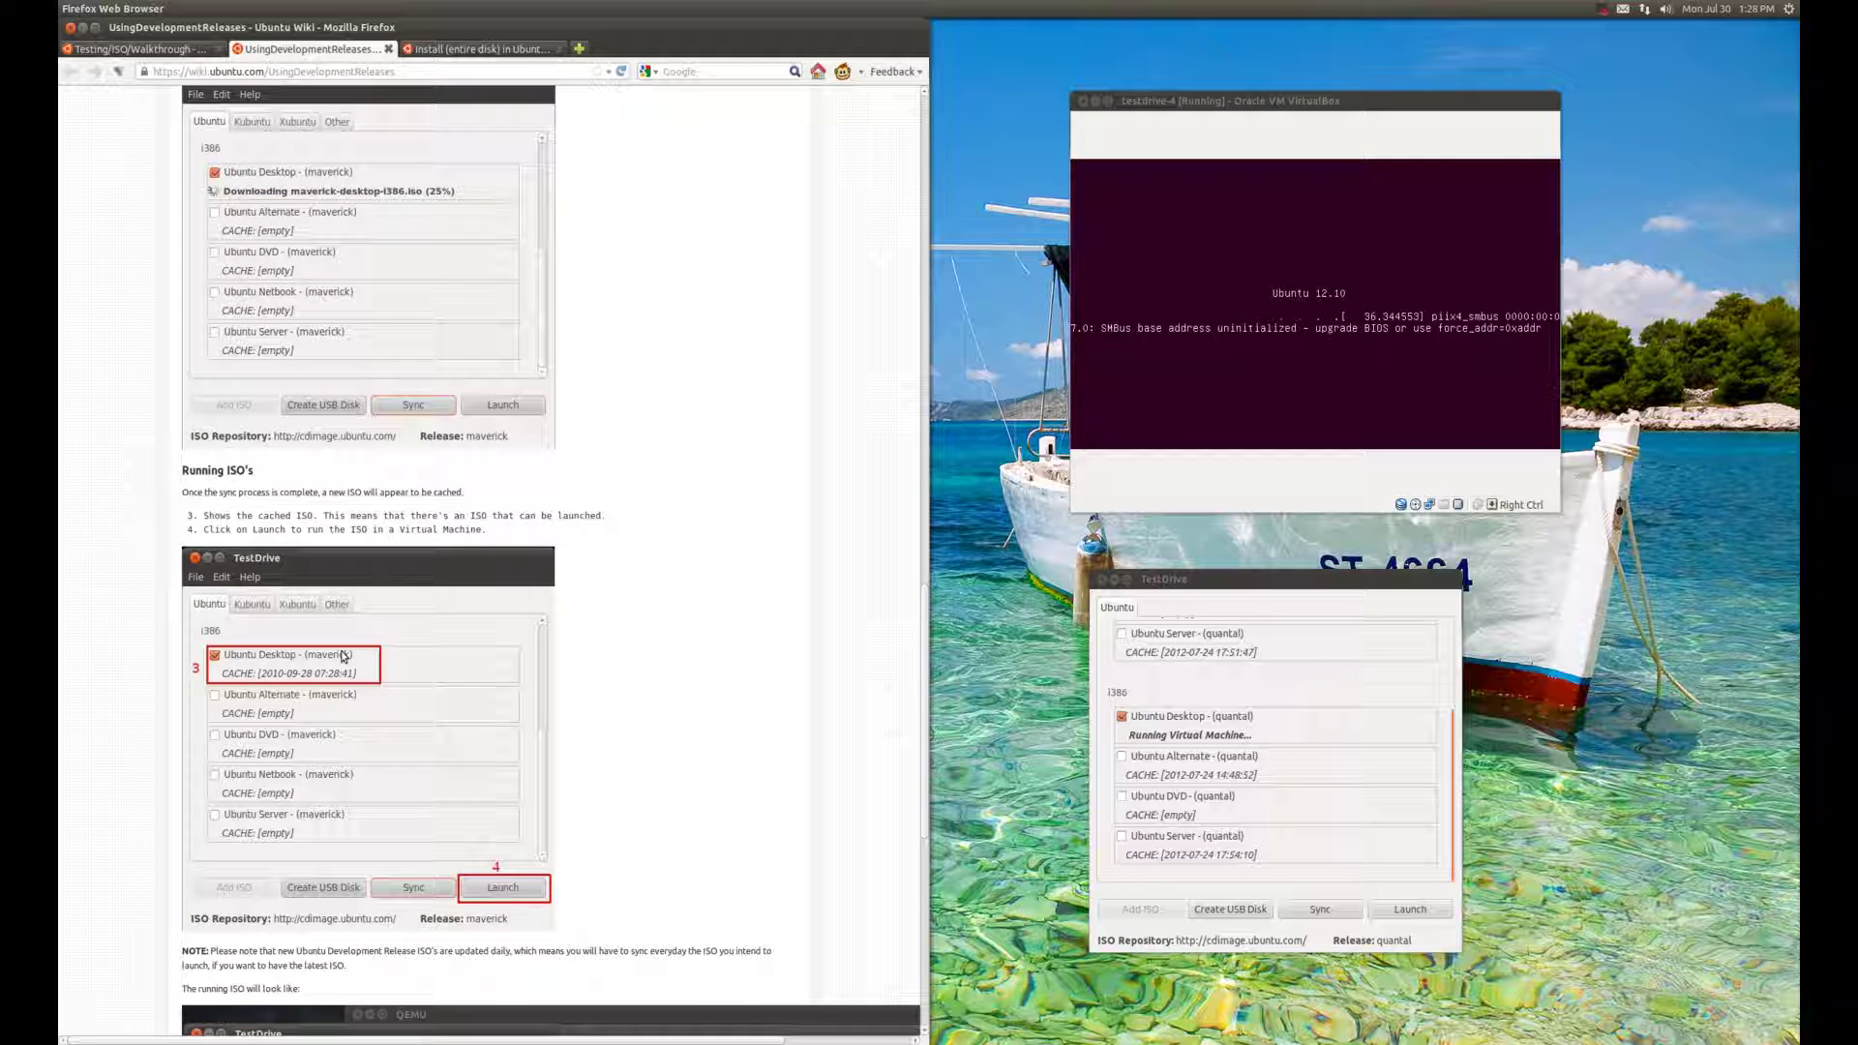
{"action": "scroll", "coordinate": [343, 656], "scroll_direction": "down", "scroll_amount": 2}
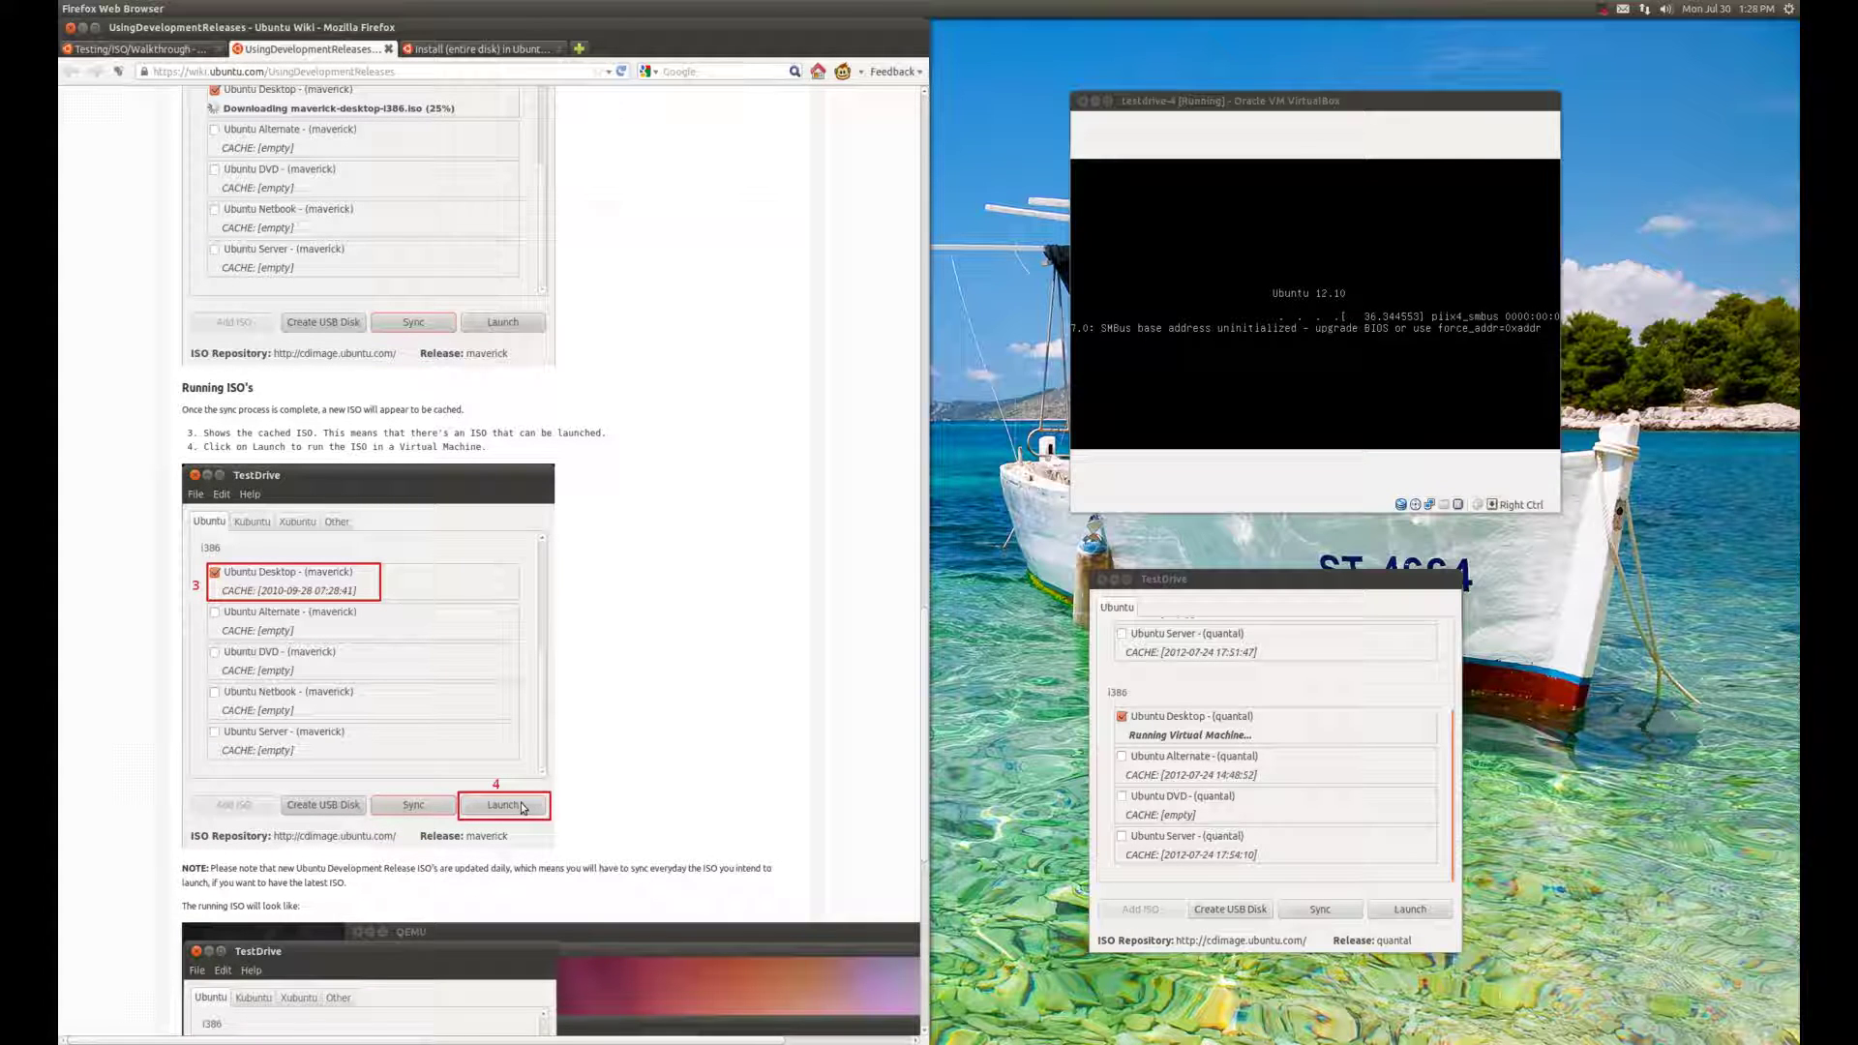
{"action": "scroll", "coordinate": [521, 803], "scroll_direction": "down", "scroll_amount": 12}
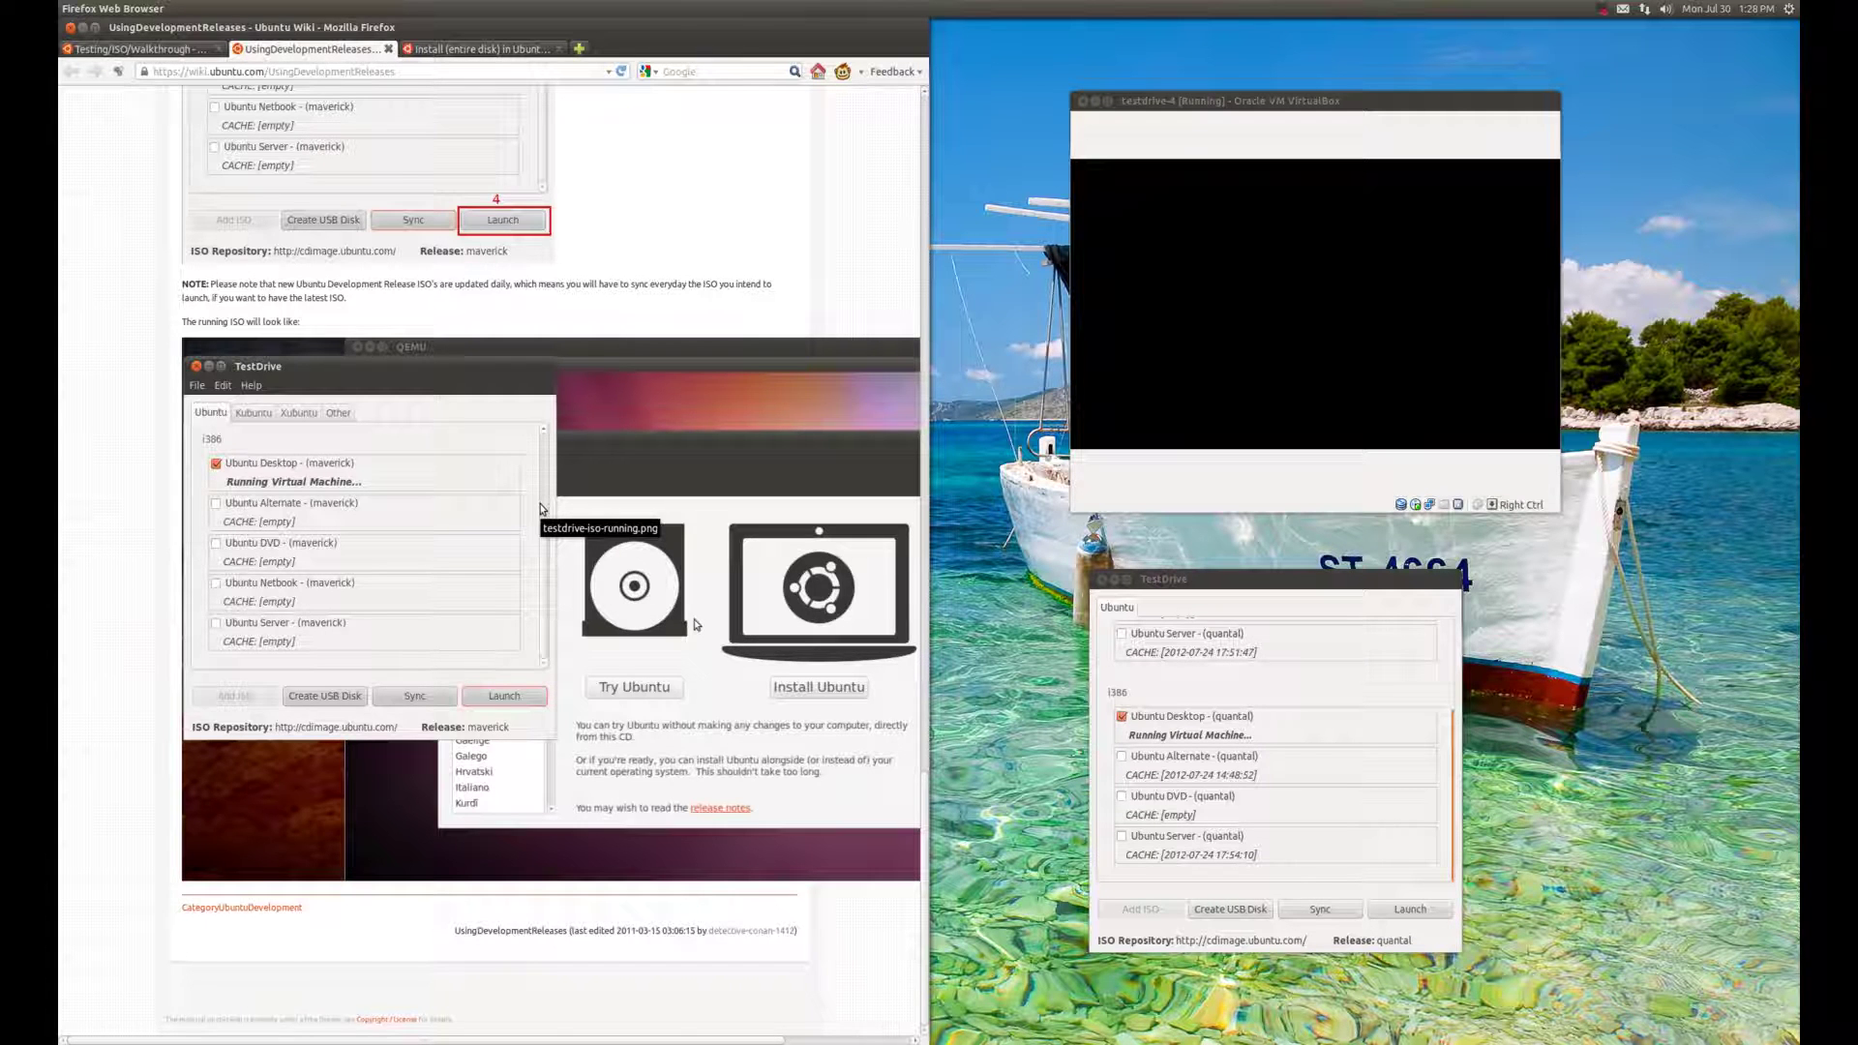
{"action": "scroll", "coordinate": [721, 466], "scroll_direction": "up", "scroll_amount": 6}
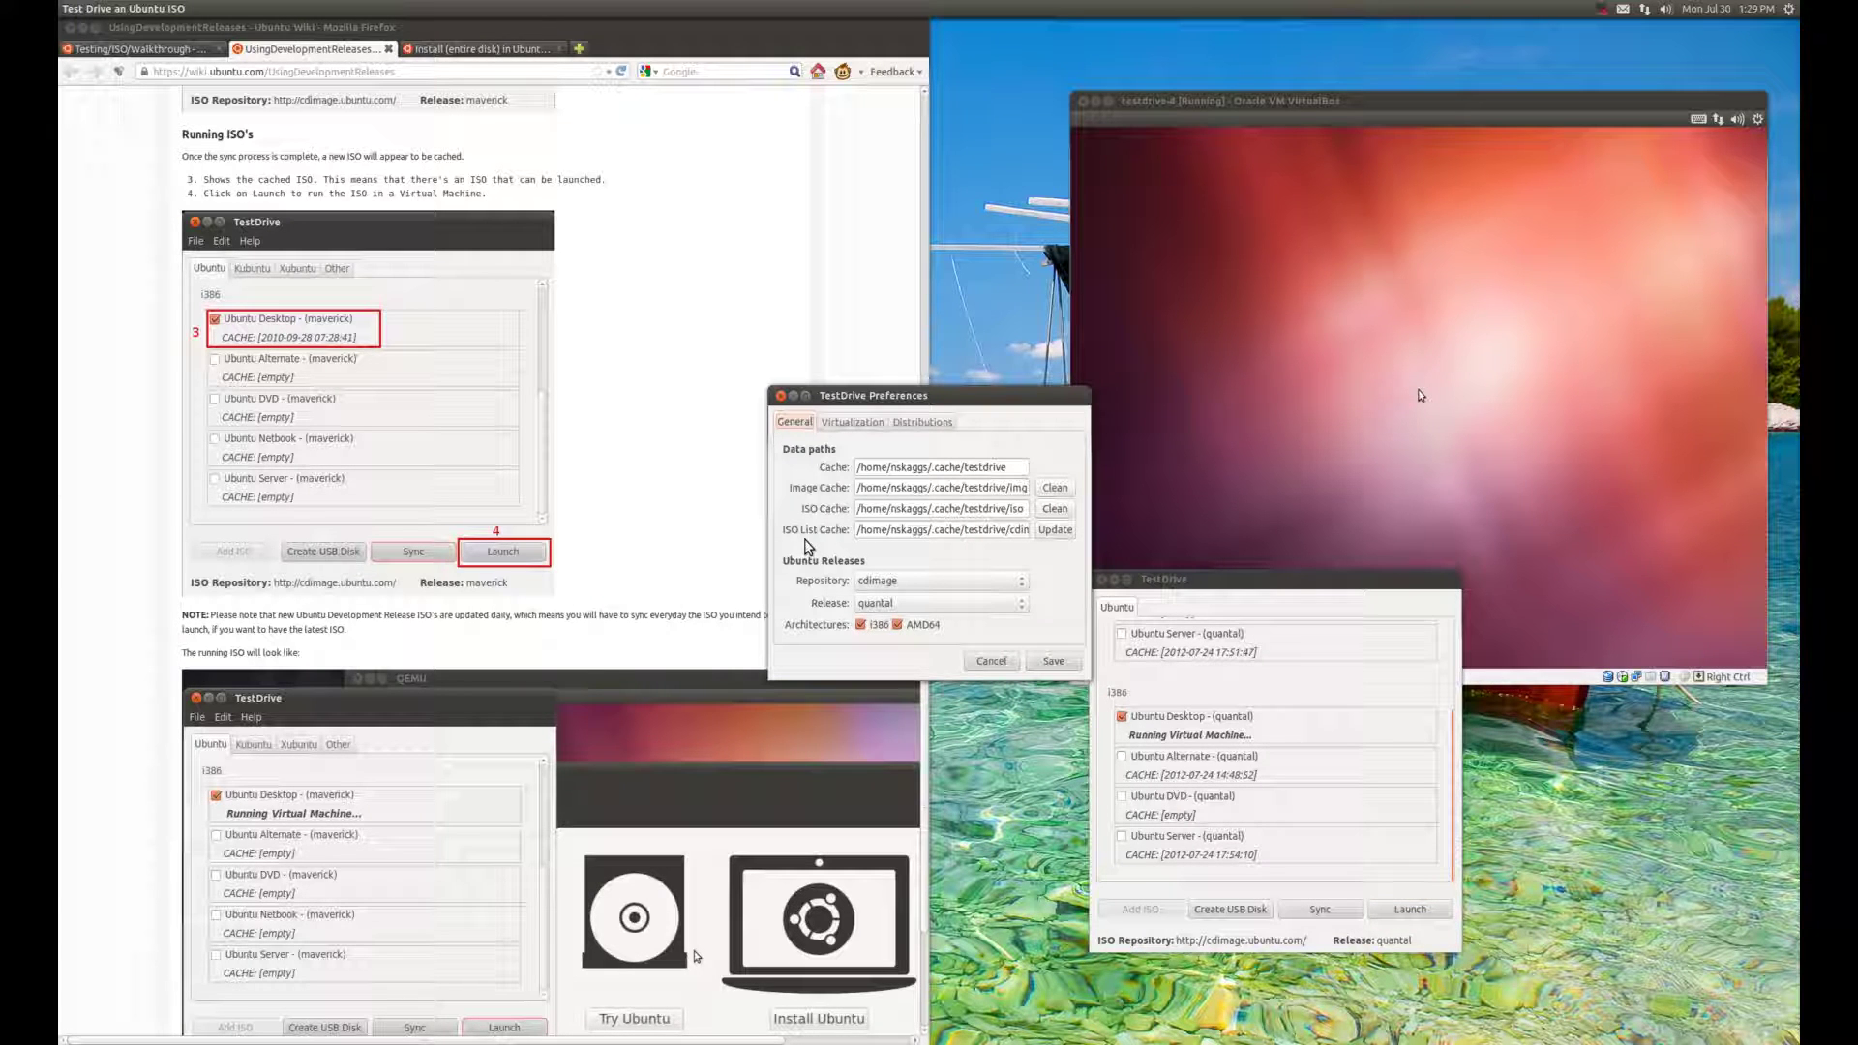
Step: Review the TestDrive preferences: the general cache paths, the virtualization options and the distributions
{"action": "left_click_drag", "start_coordinate": [806, 544], "coordinate": [703, 520]}
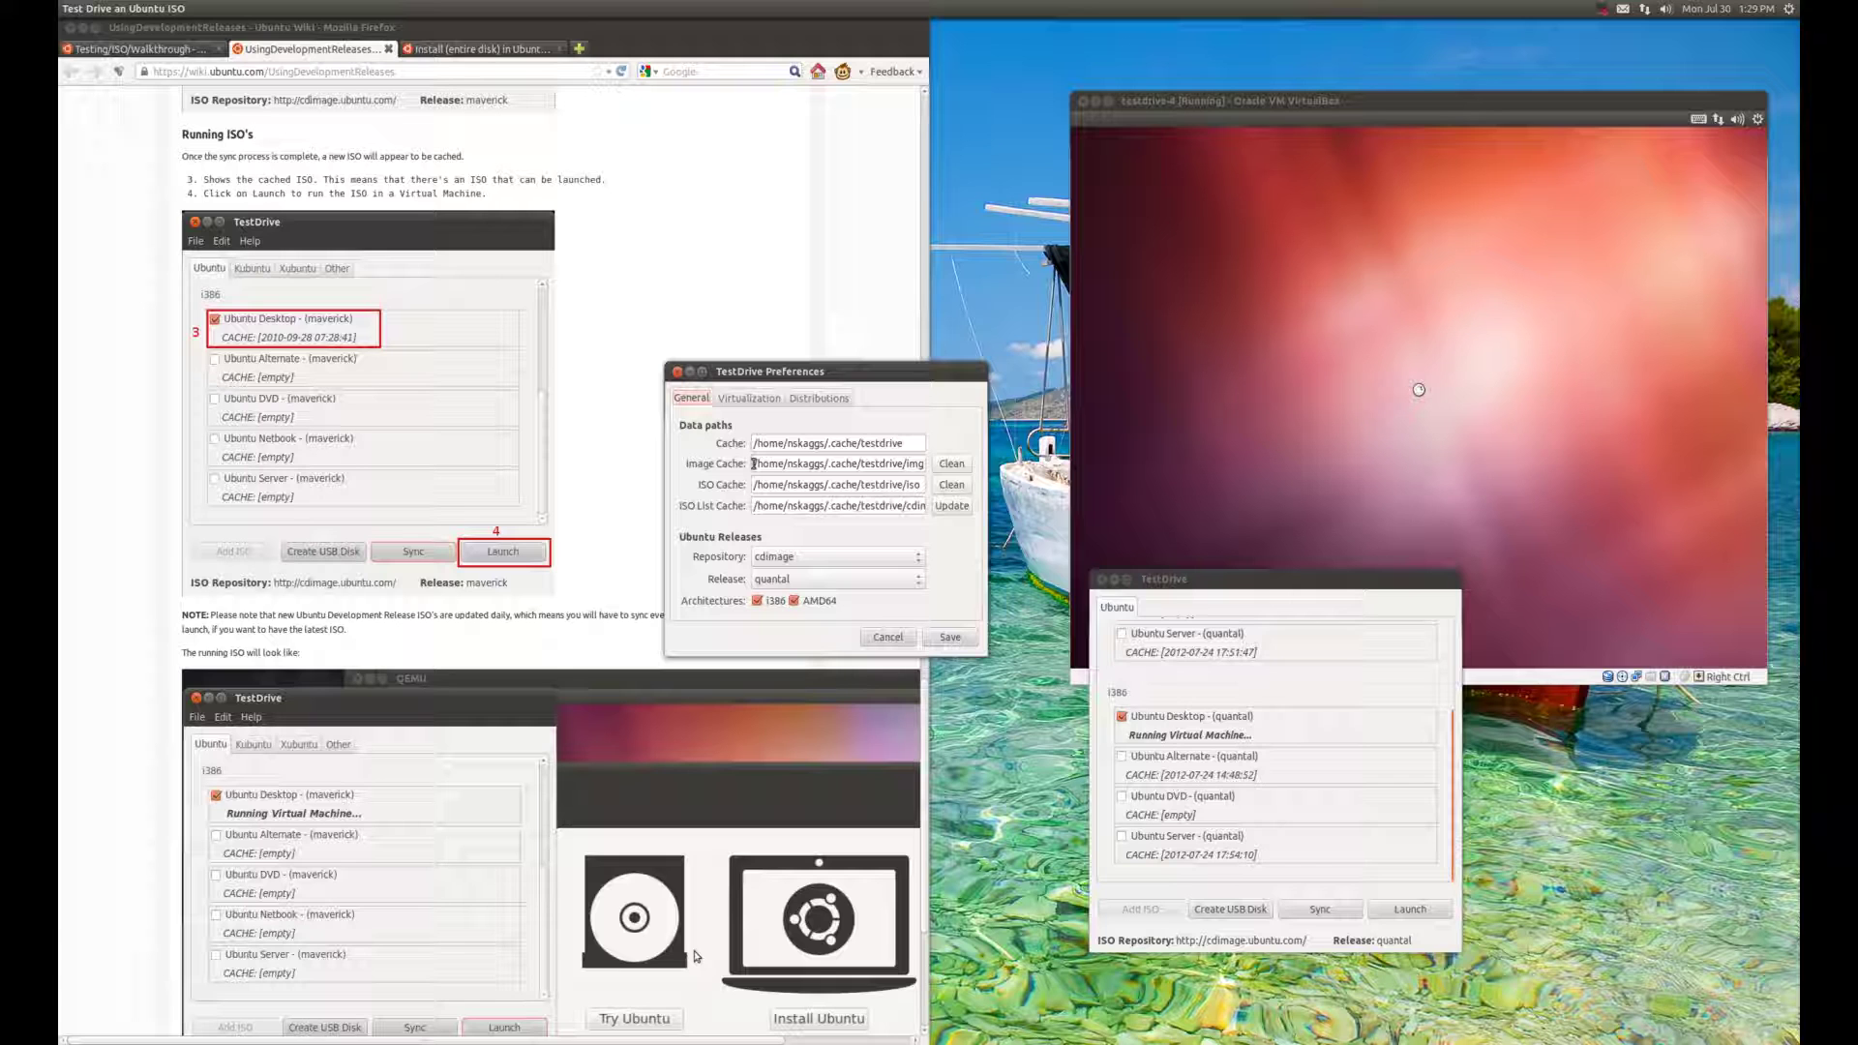
{"action": "left_click_drag", "start_coordinate": [755, 485], "coordinate": [819, 511]}
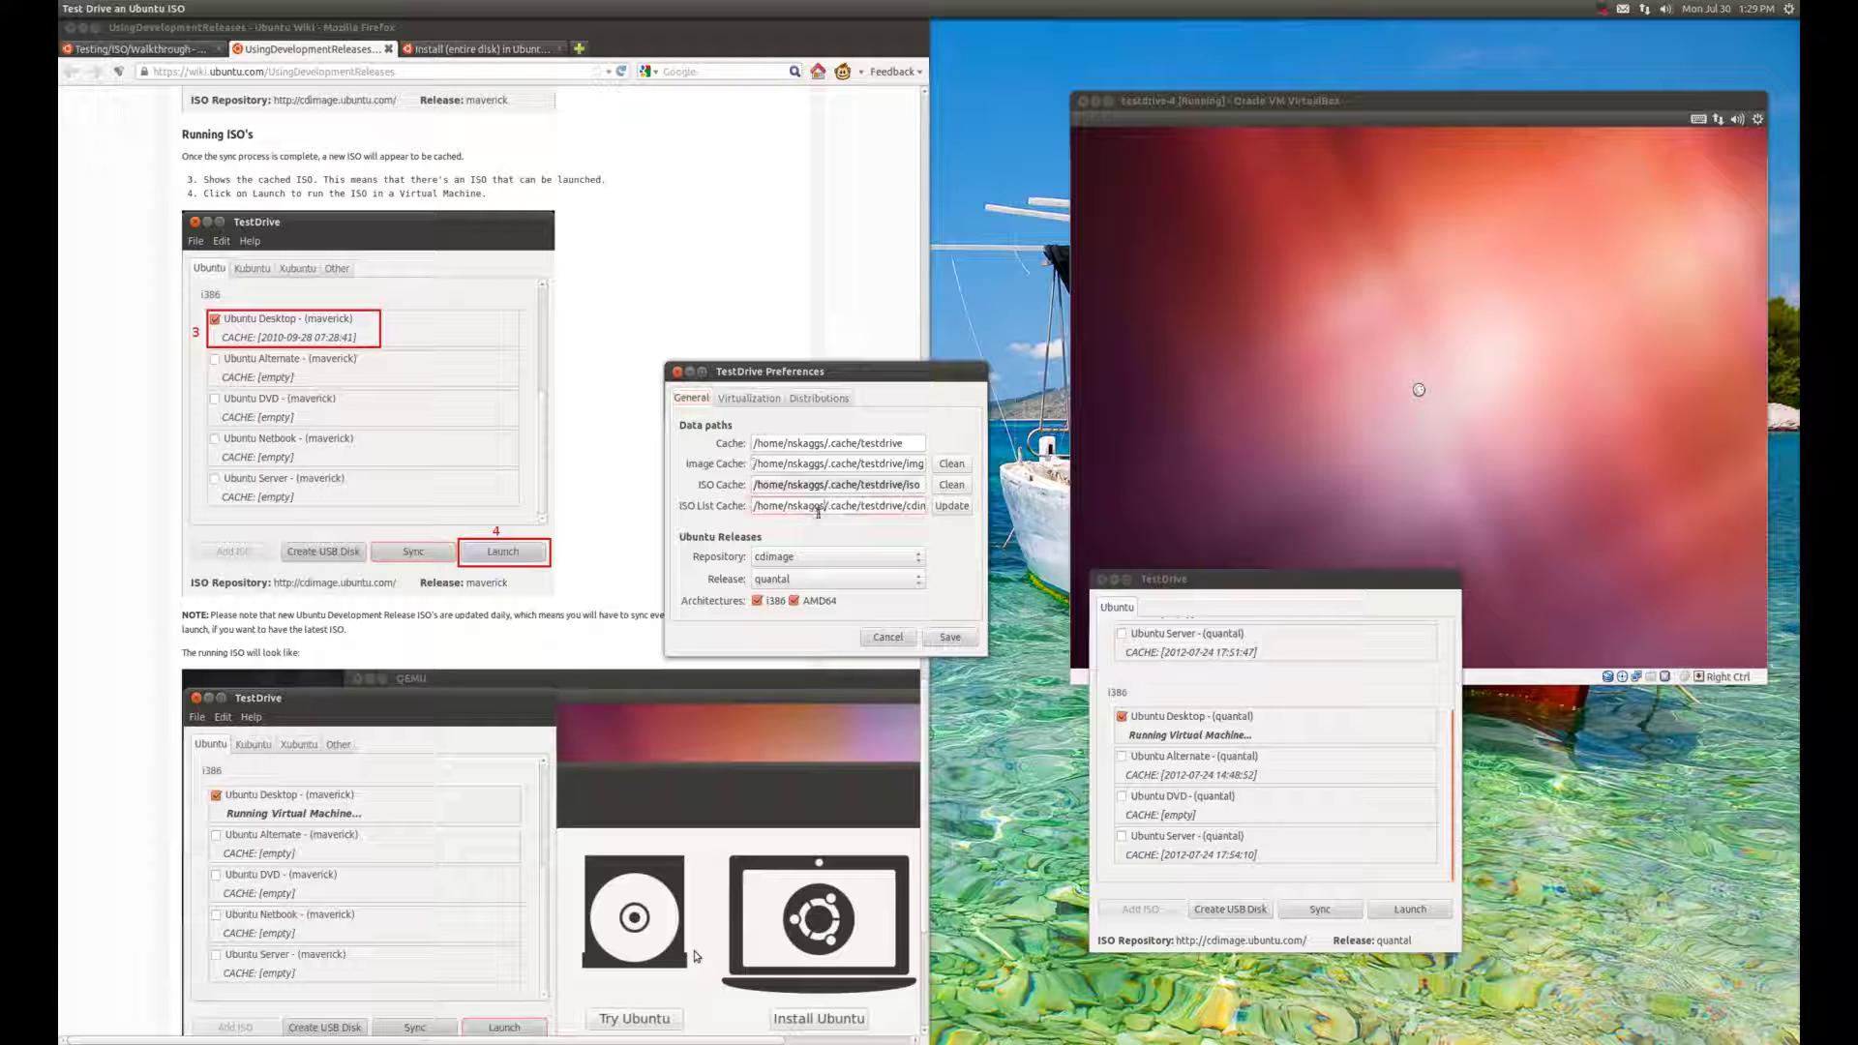
{"action": "left_click", "coordinate": [818, 511]}
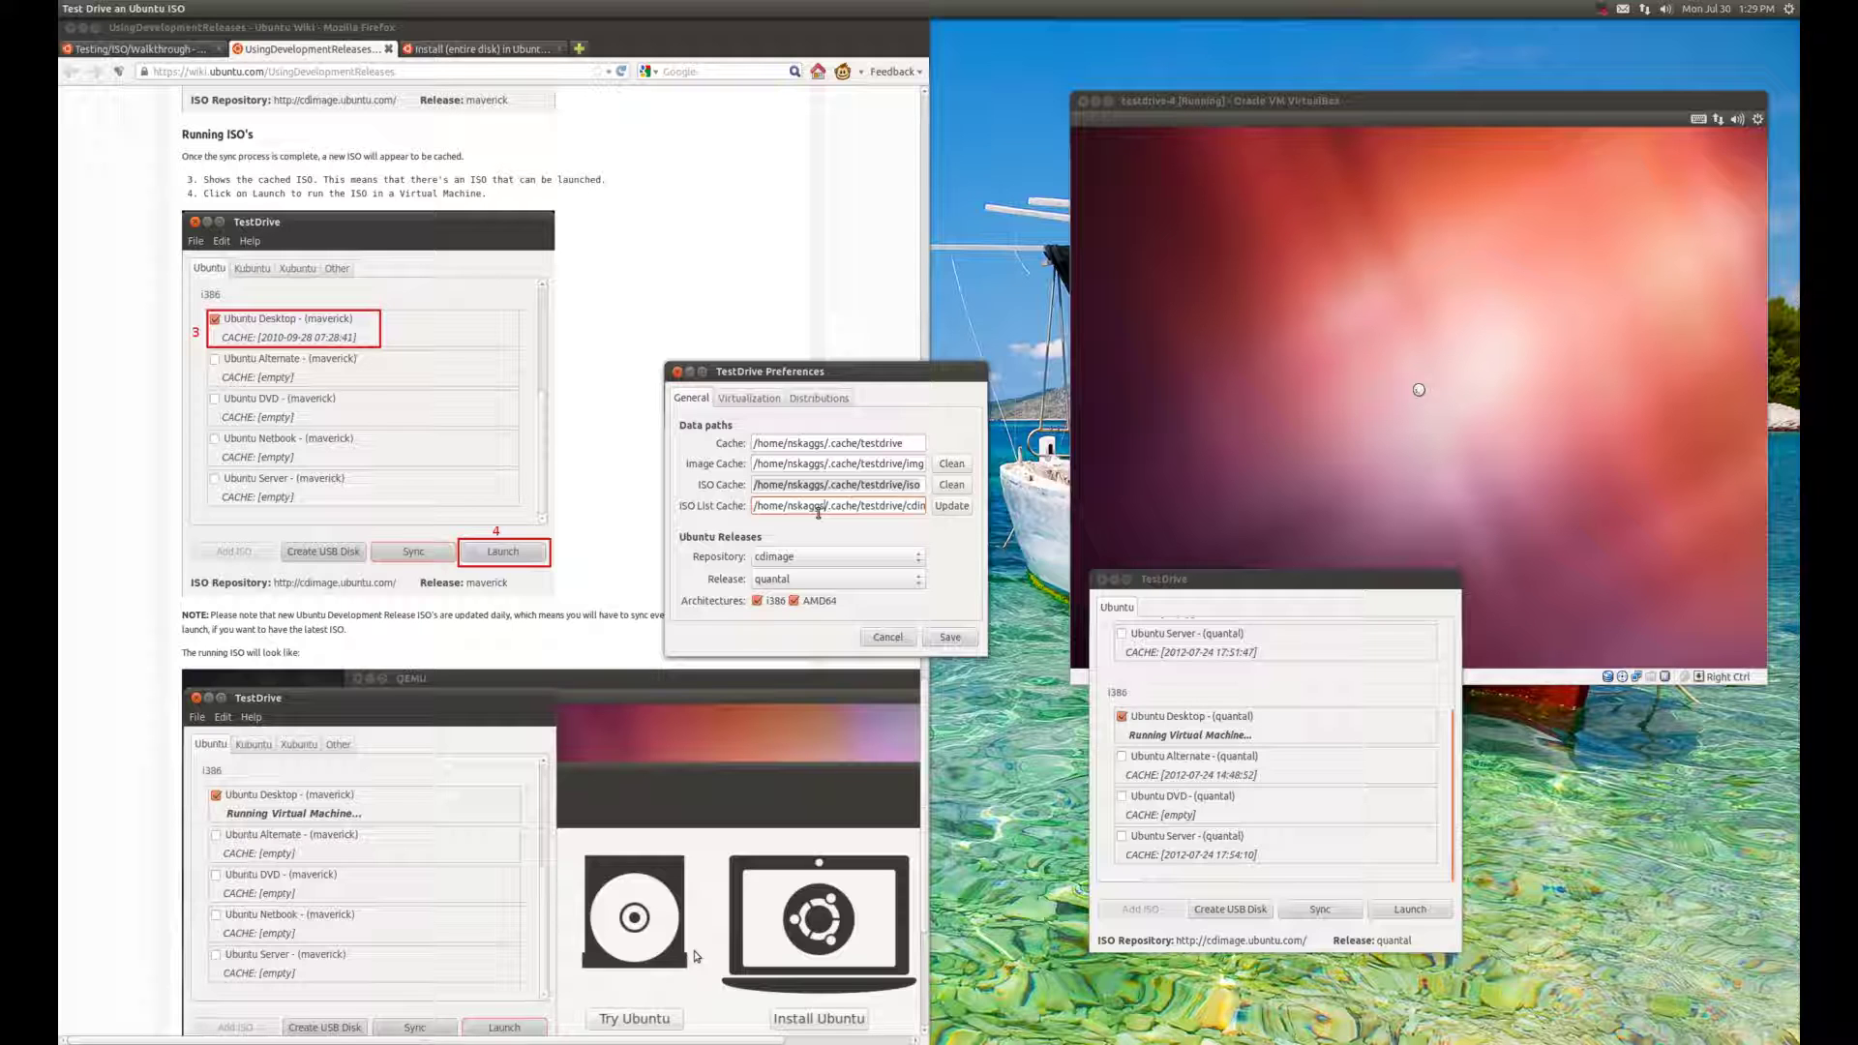
{"action": "left_click", "coordinate": [819, 484]}
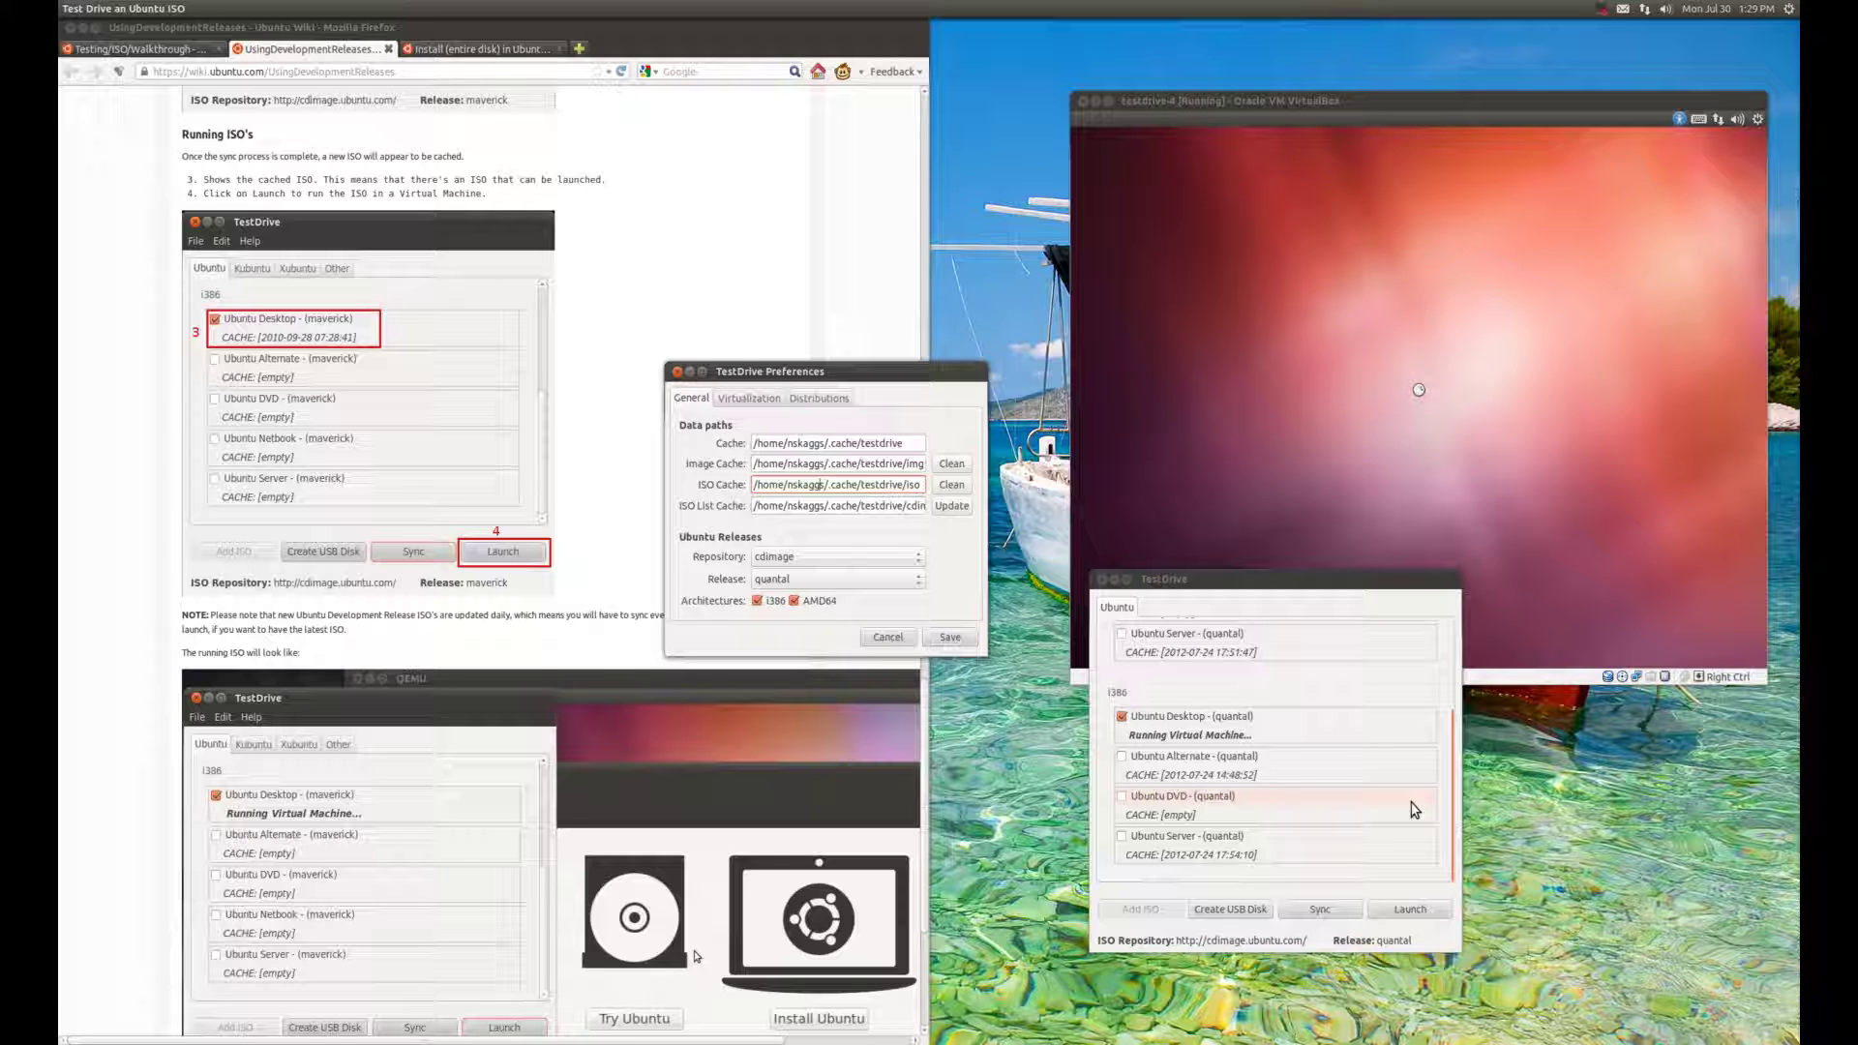
{"action": "left_click", "coordinate": [763, 399]}
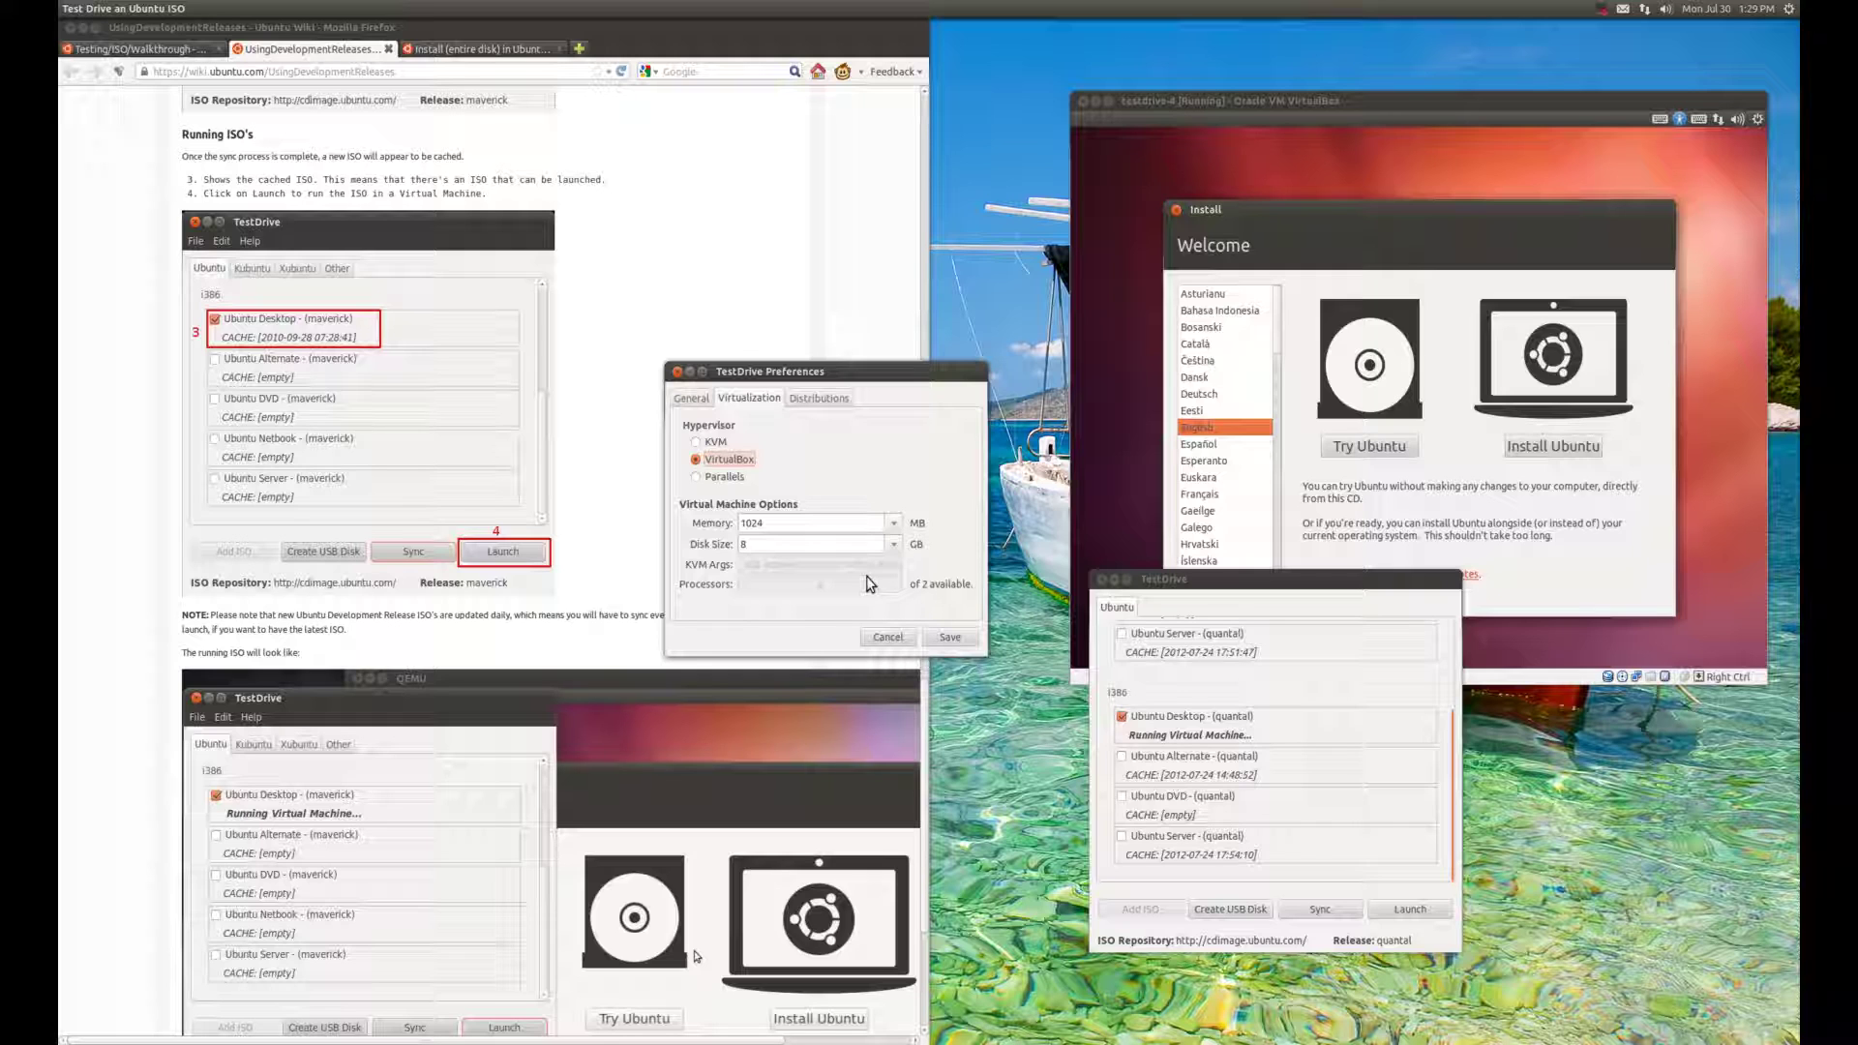
{"action": "left_click", "coordinate": [819, 397]}
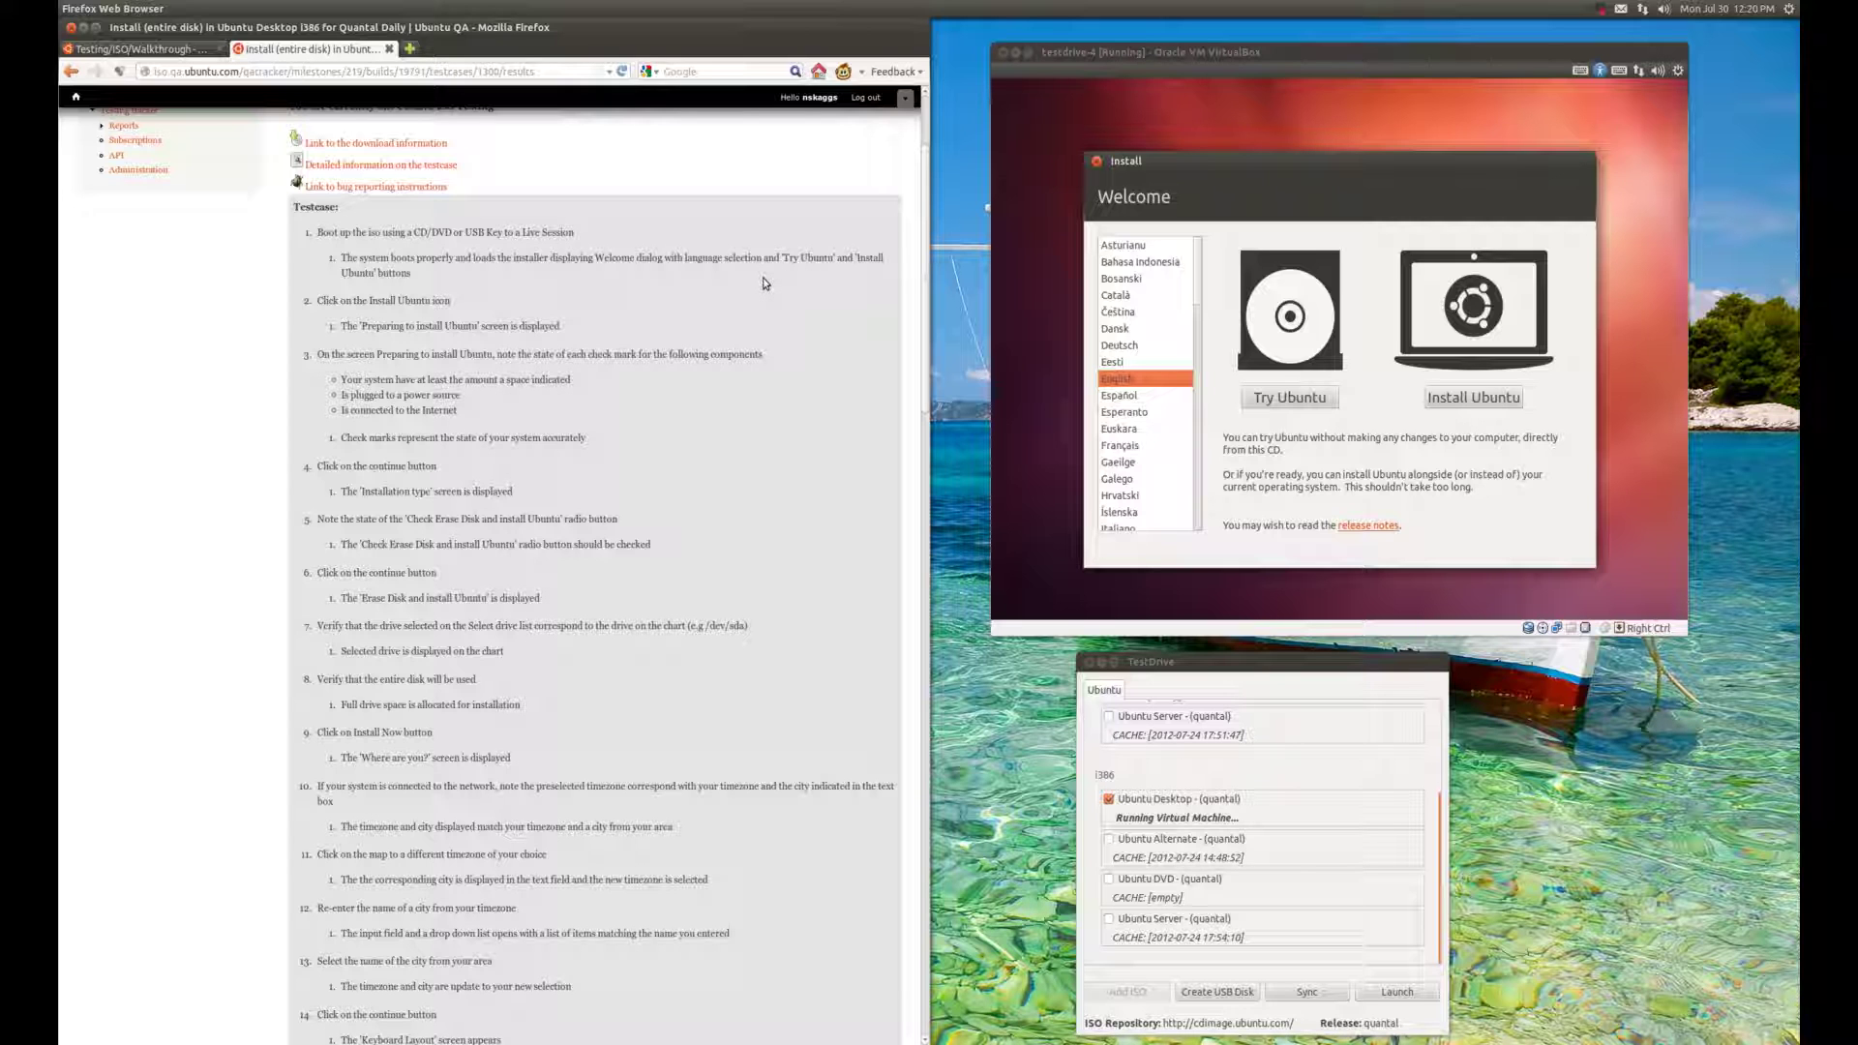
Step: Start installing Ubuntu in the virtual machine with the offered preparation options, using the entire VBOX hard disk
{"action": "left_click", "coordinate": [1434, 396]}
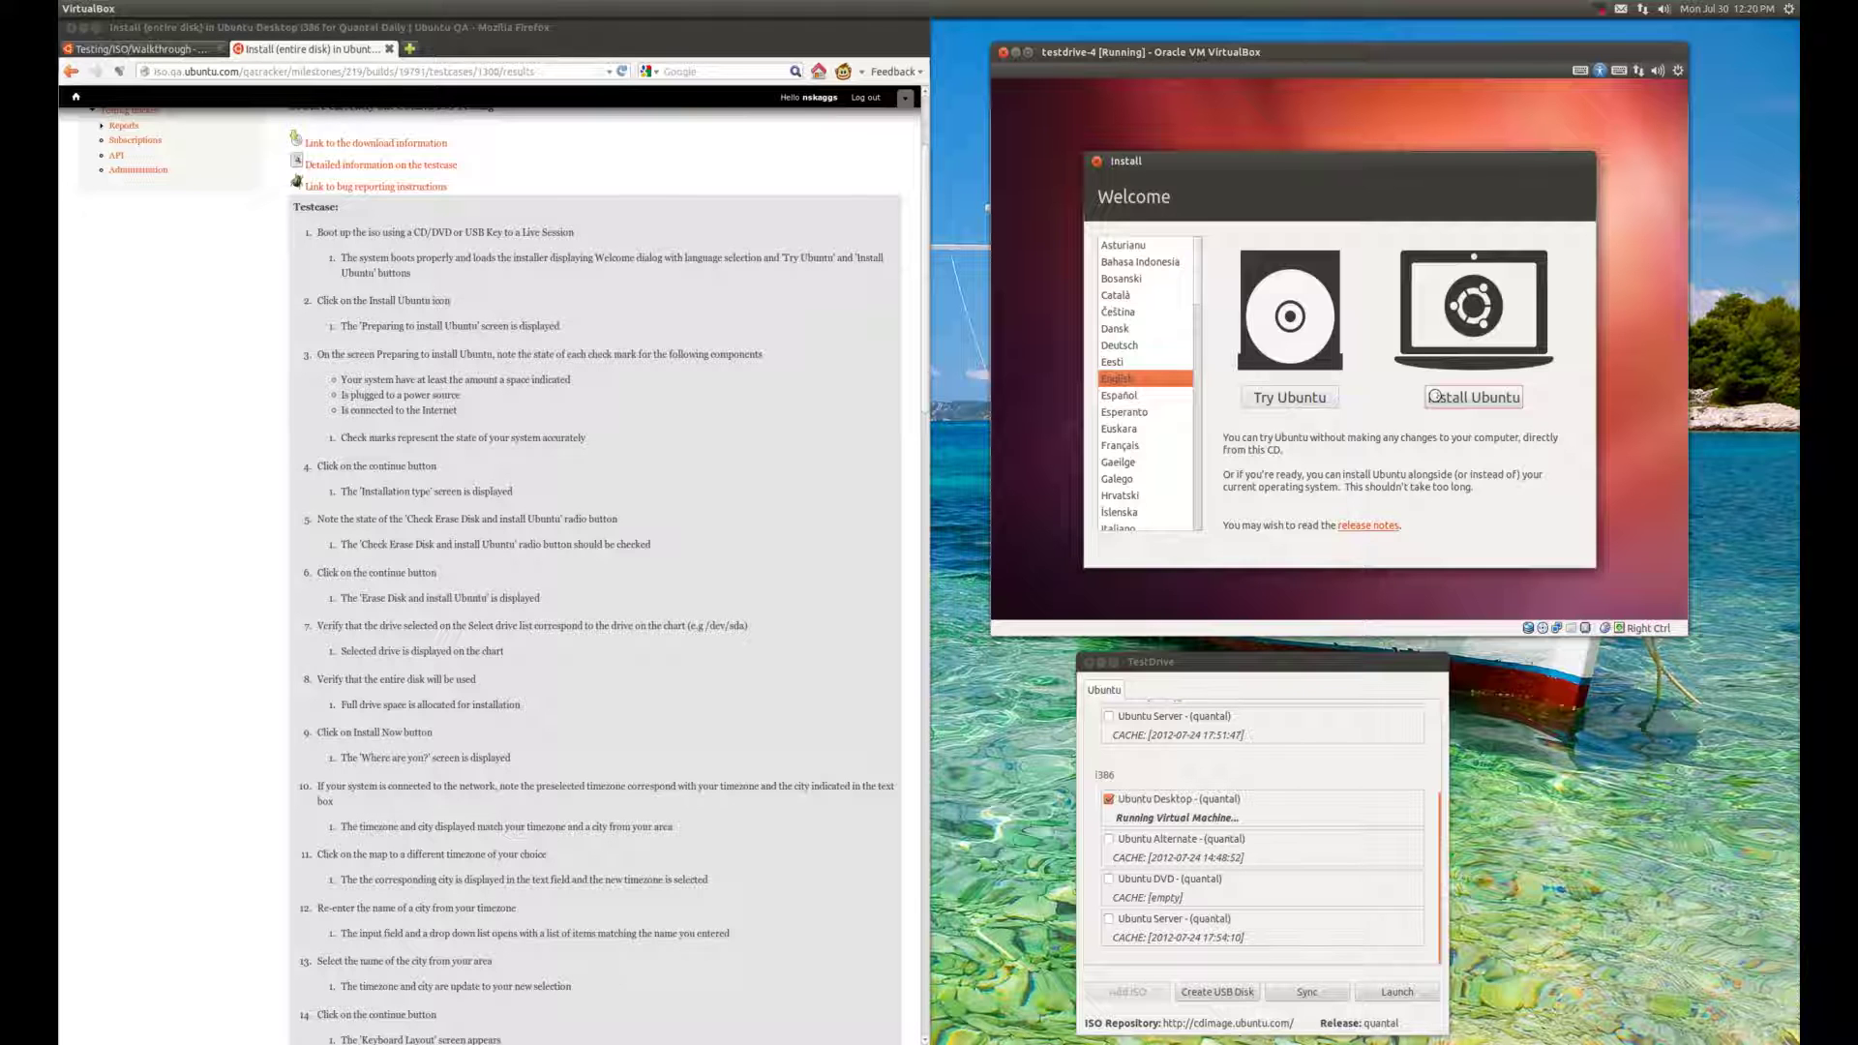
{"action": "left_click", "coordinate": [1434, 396]}
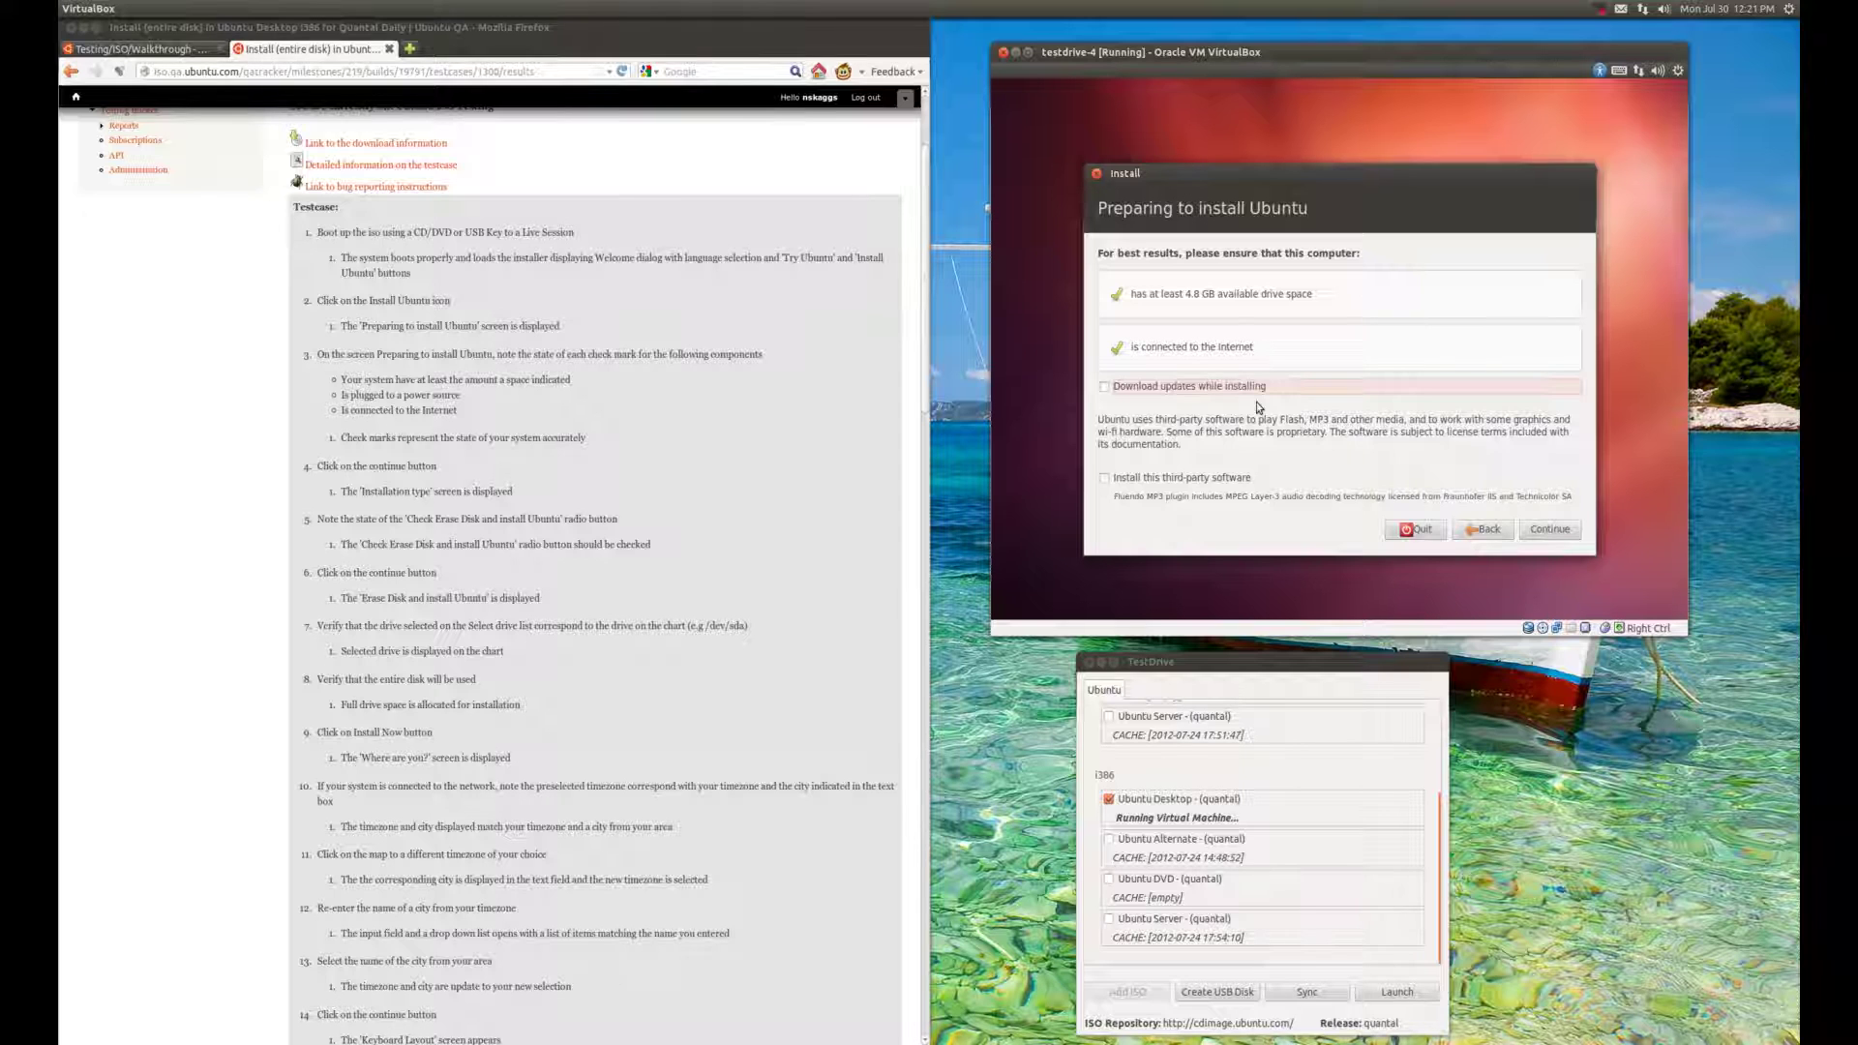
{"action": "key", "text": "Return"}
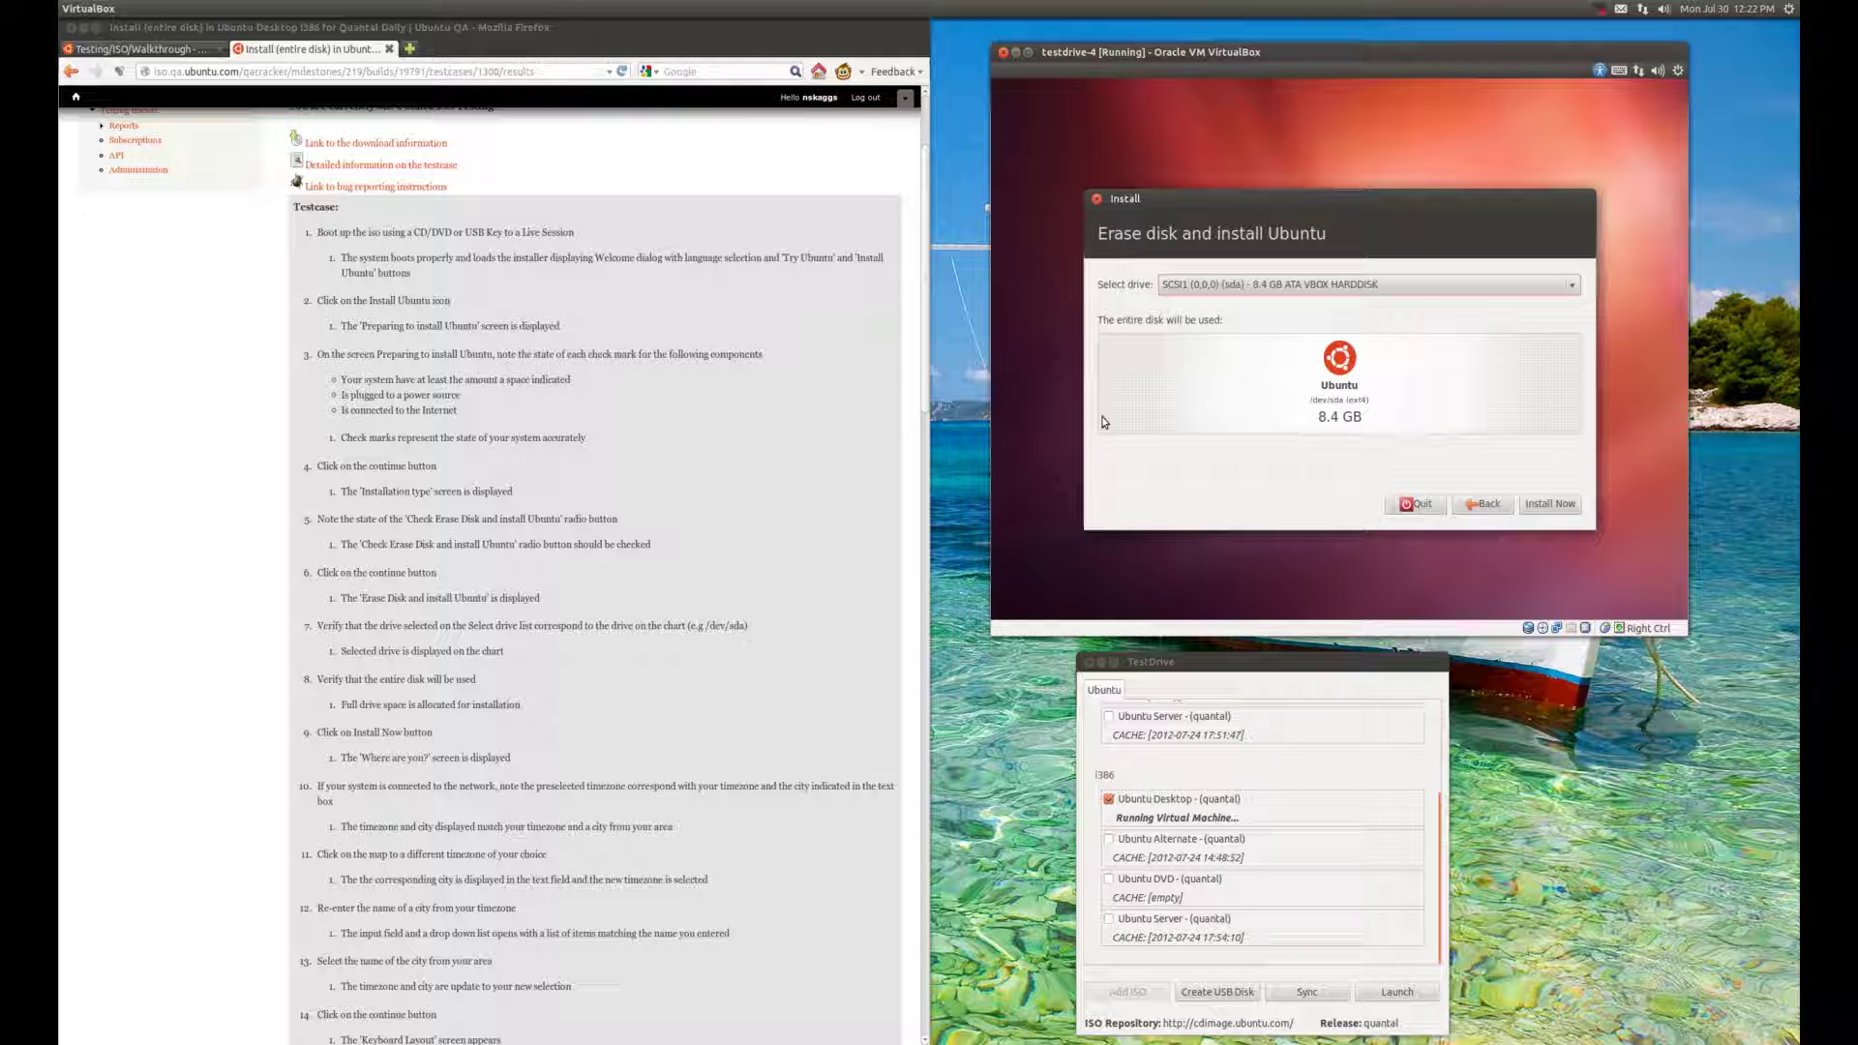
{"action": "left_click", "coordinate": [1556, 506]}
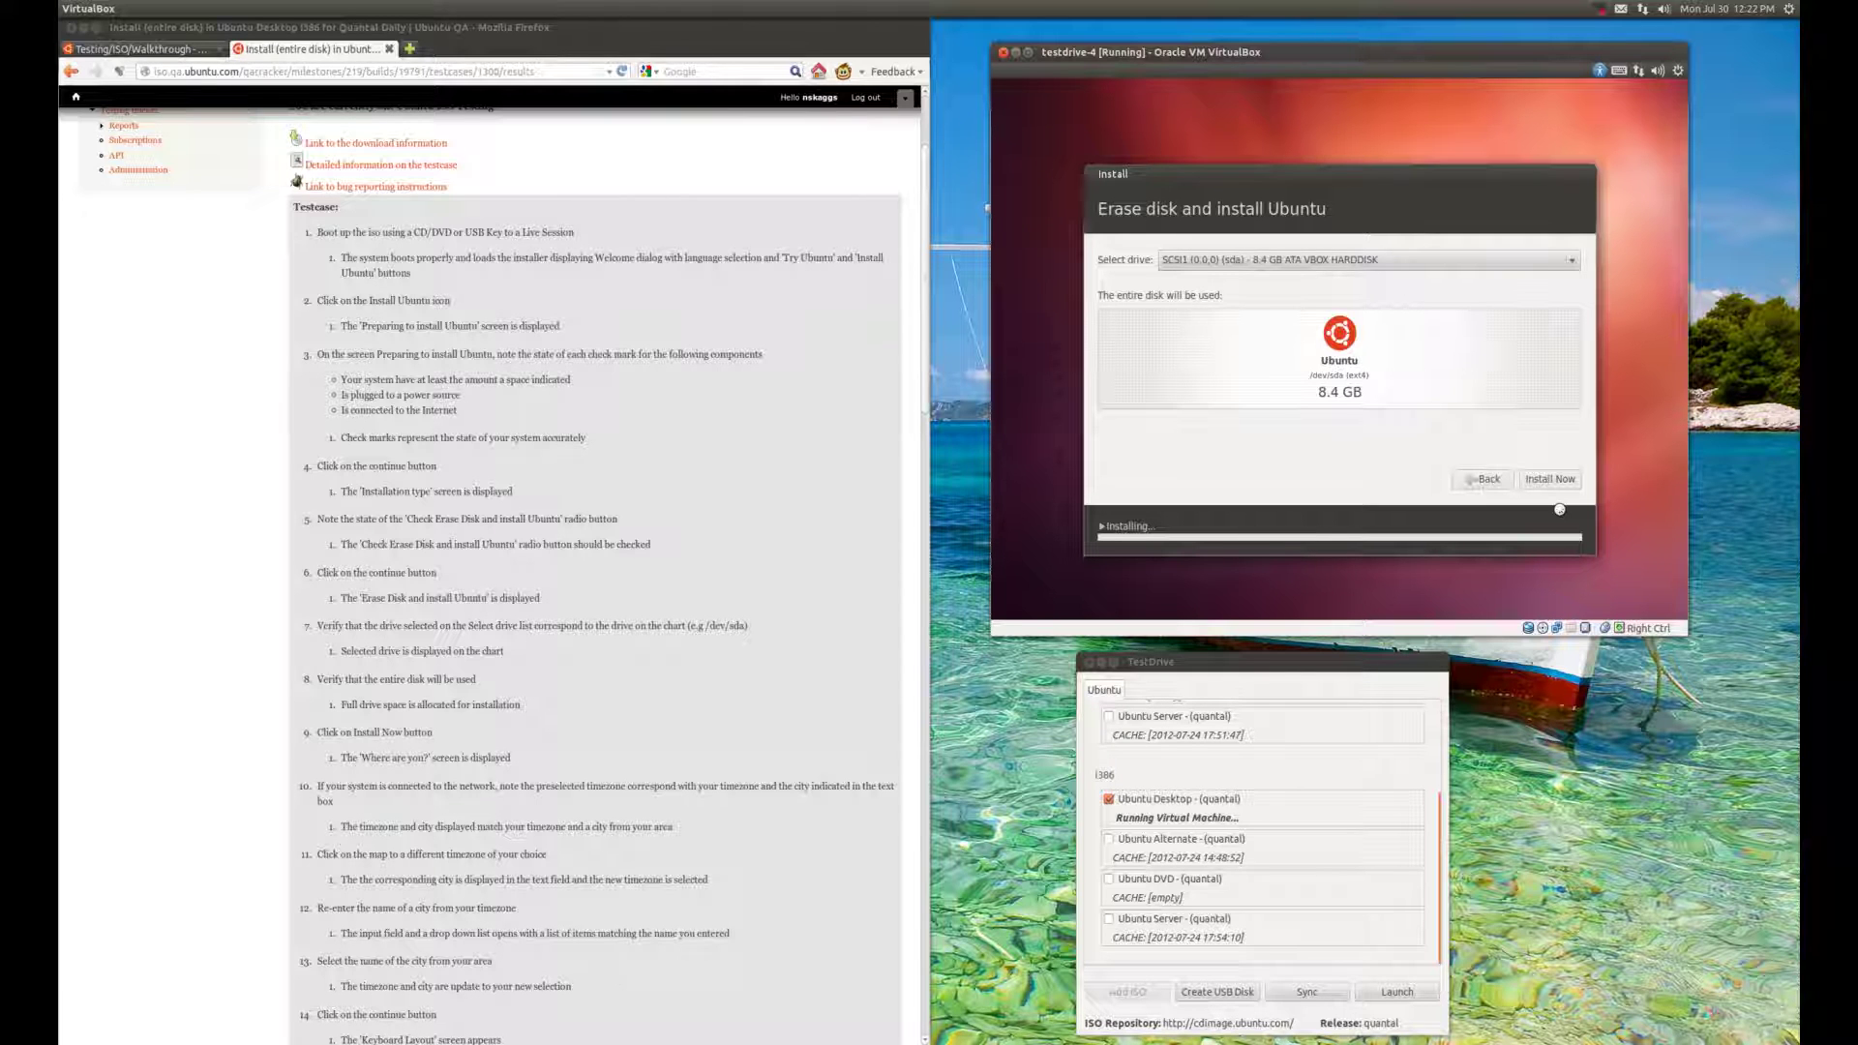
Step: Follow the testcase through the start of the installation and set the timezone location to New York
{"action": "scroll", "coordinate": [390, 480], "scroll_direction": "down", "scroll_amount": 10}
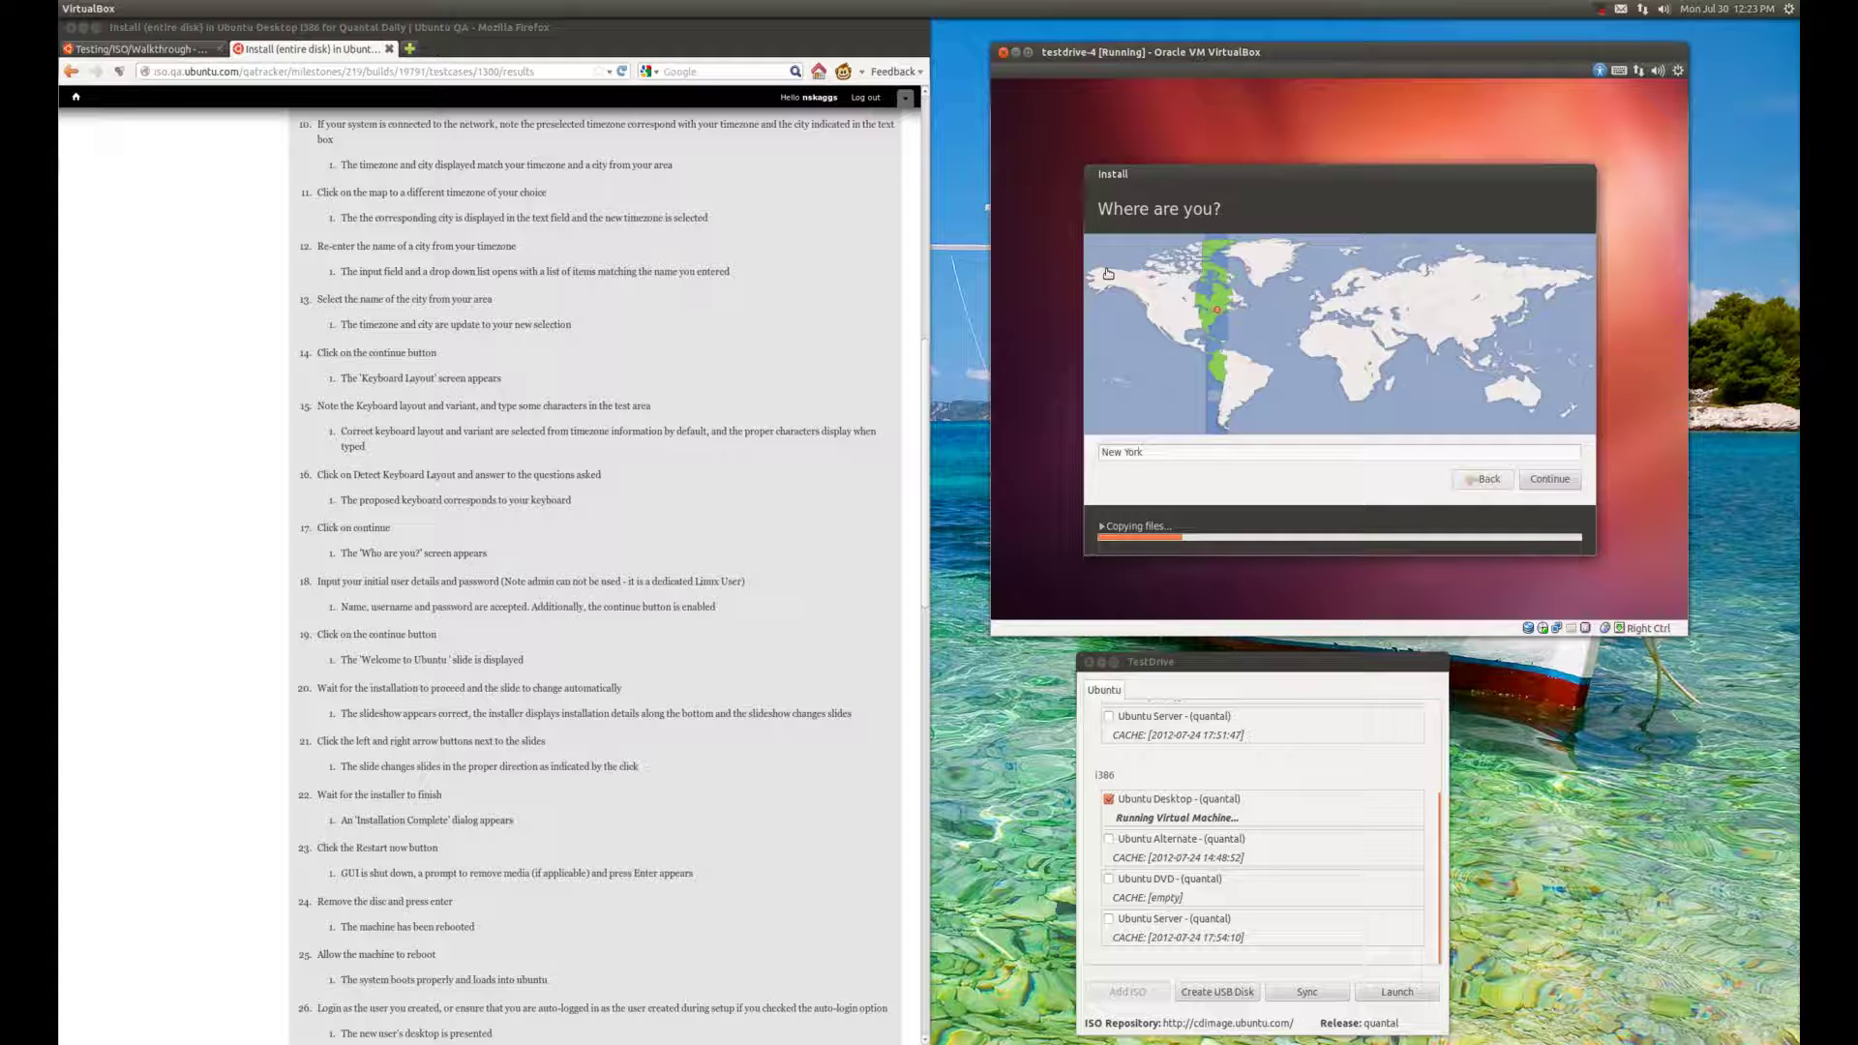
{"action": "left_click", "coordinate": [1316, 308]}
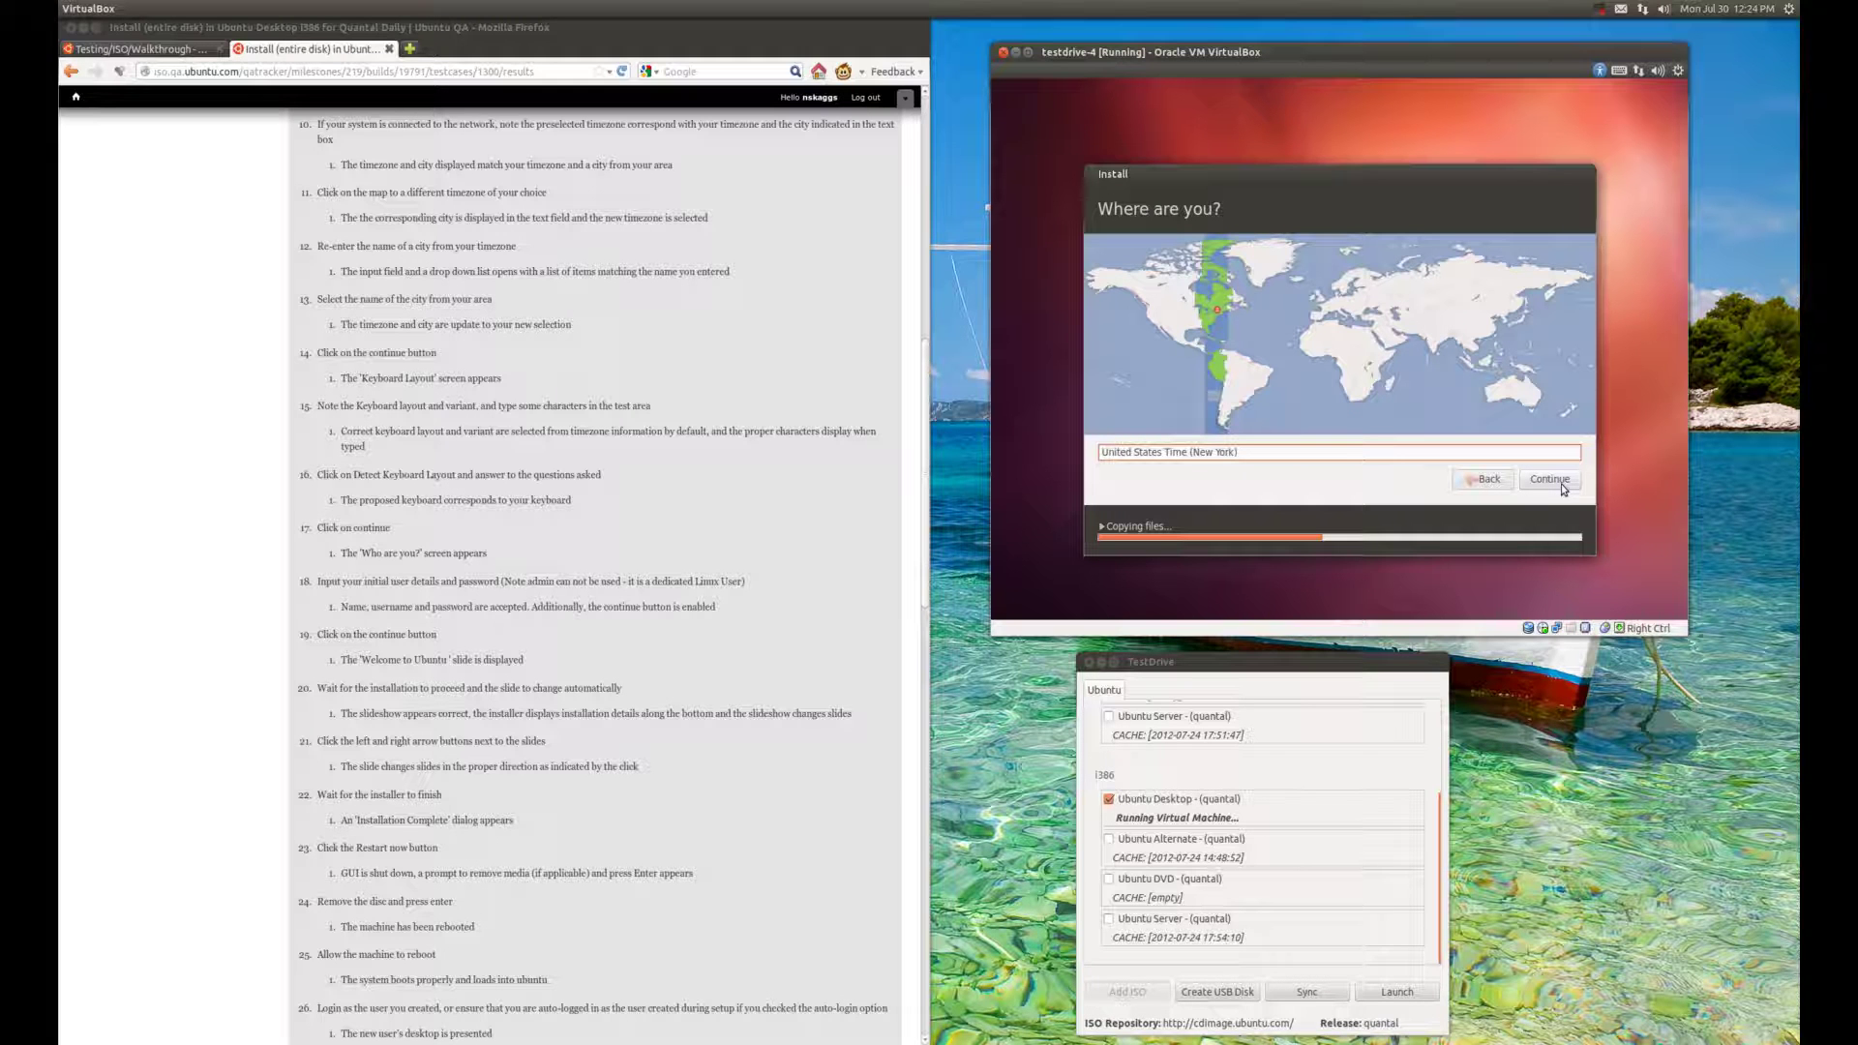
{"action": "left_click", "coordinate": [1562, 481]}
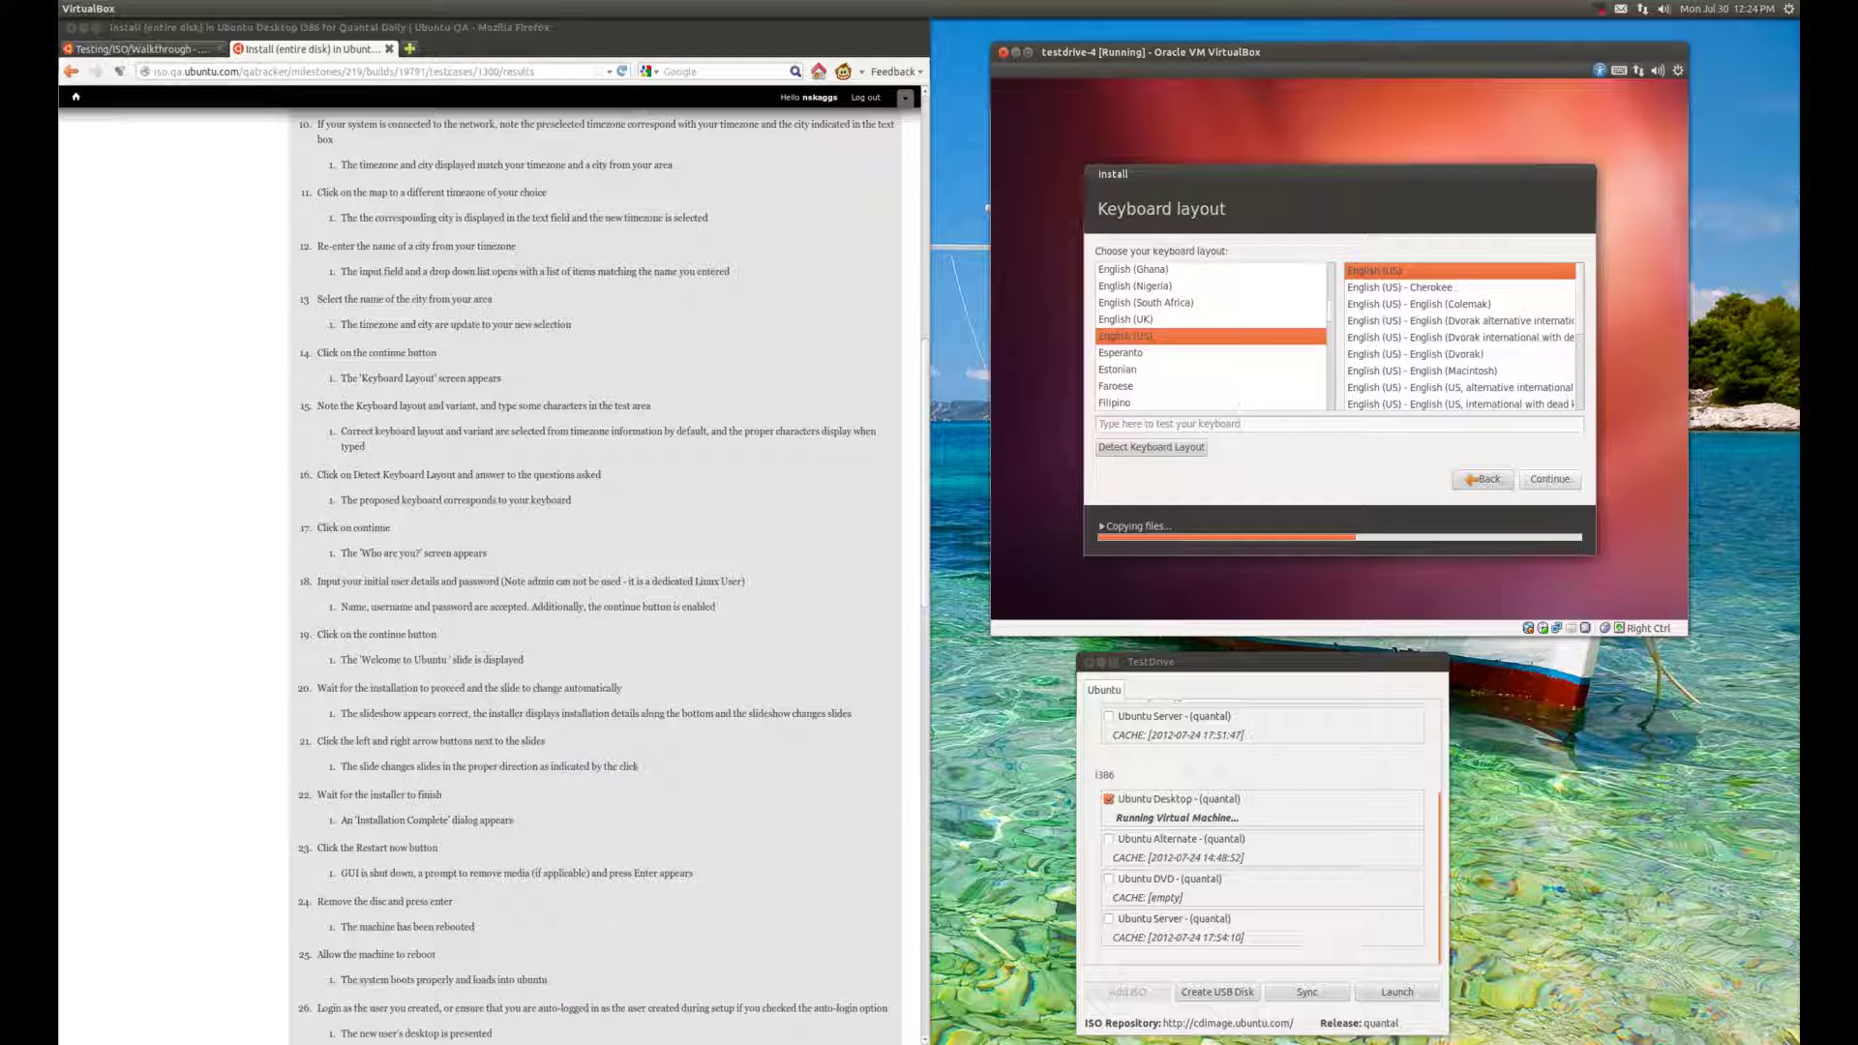
Step: Test the English (US) keyboard layout with "hi ubuntu" and start the keyboard layout detection
{"action": "left_click", "coordinate": [1335, 424]}
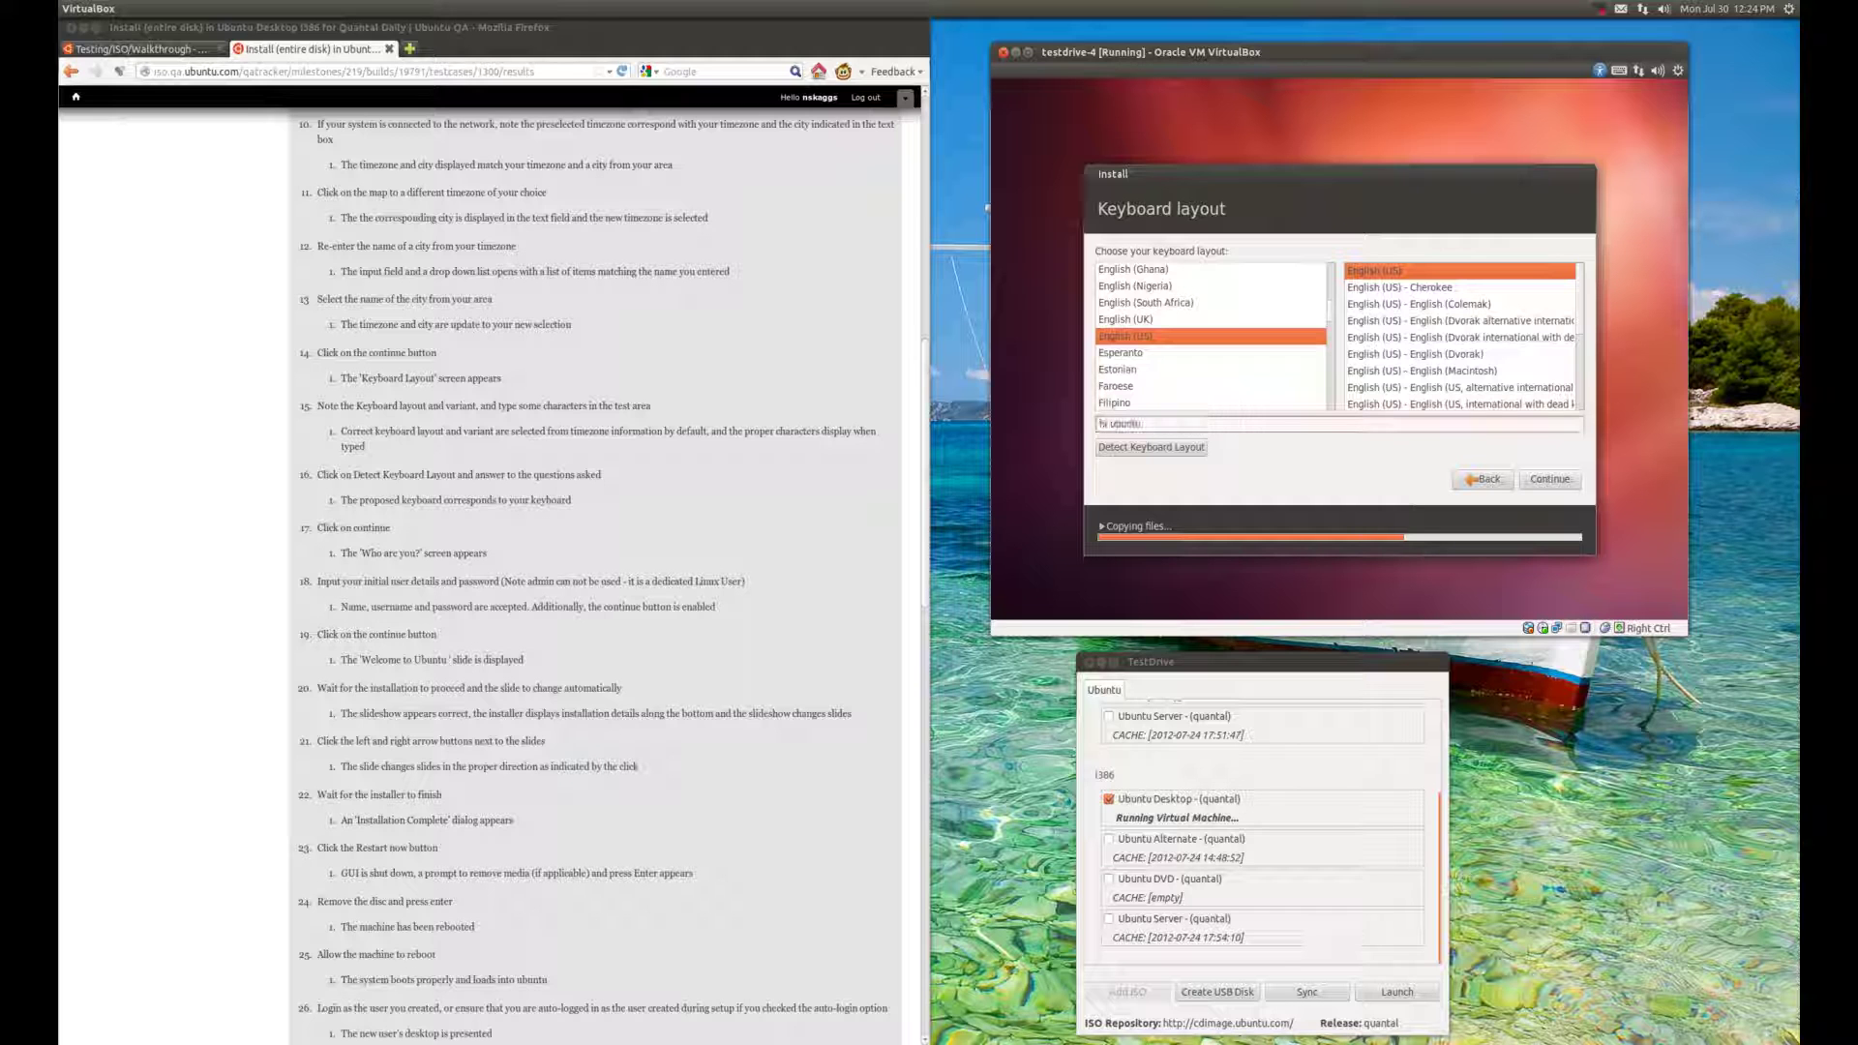
{"action": "type", "text": "hi ubuntu"}
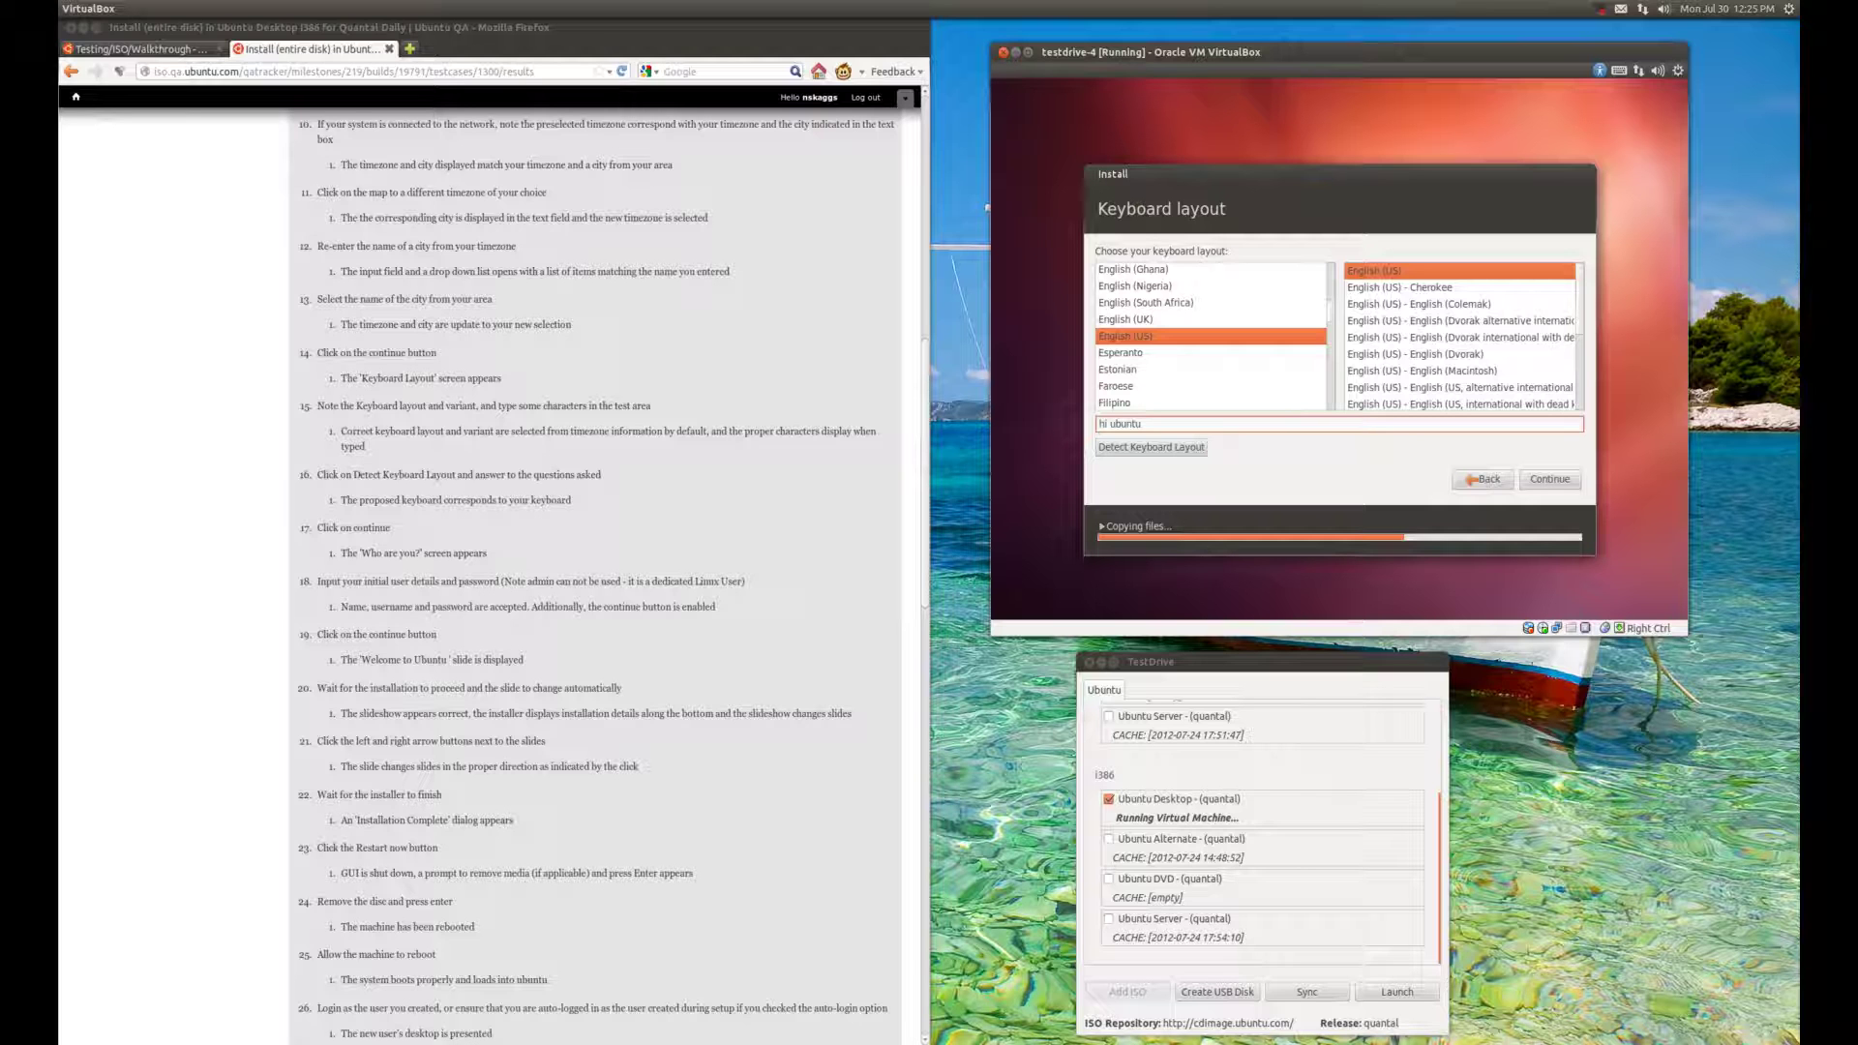
{"action": "left_click", "coordinate": [1151, 447]}
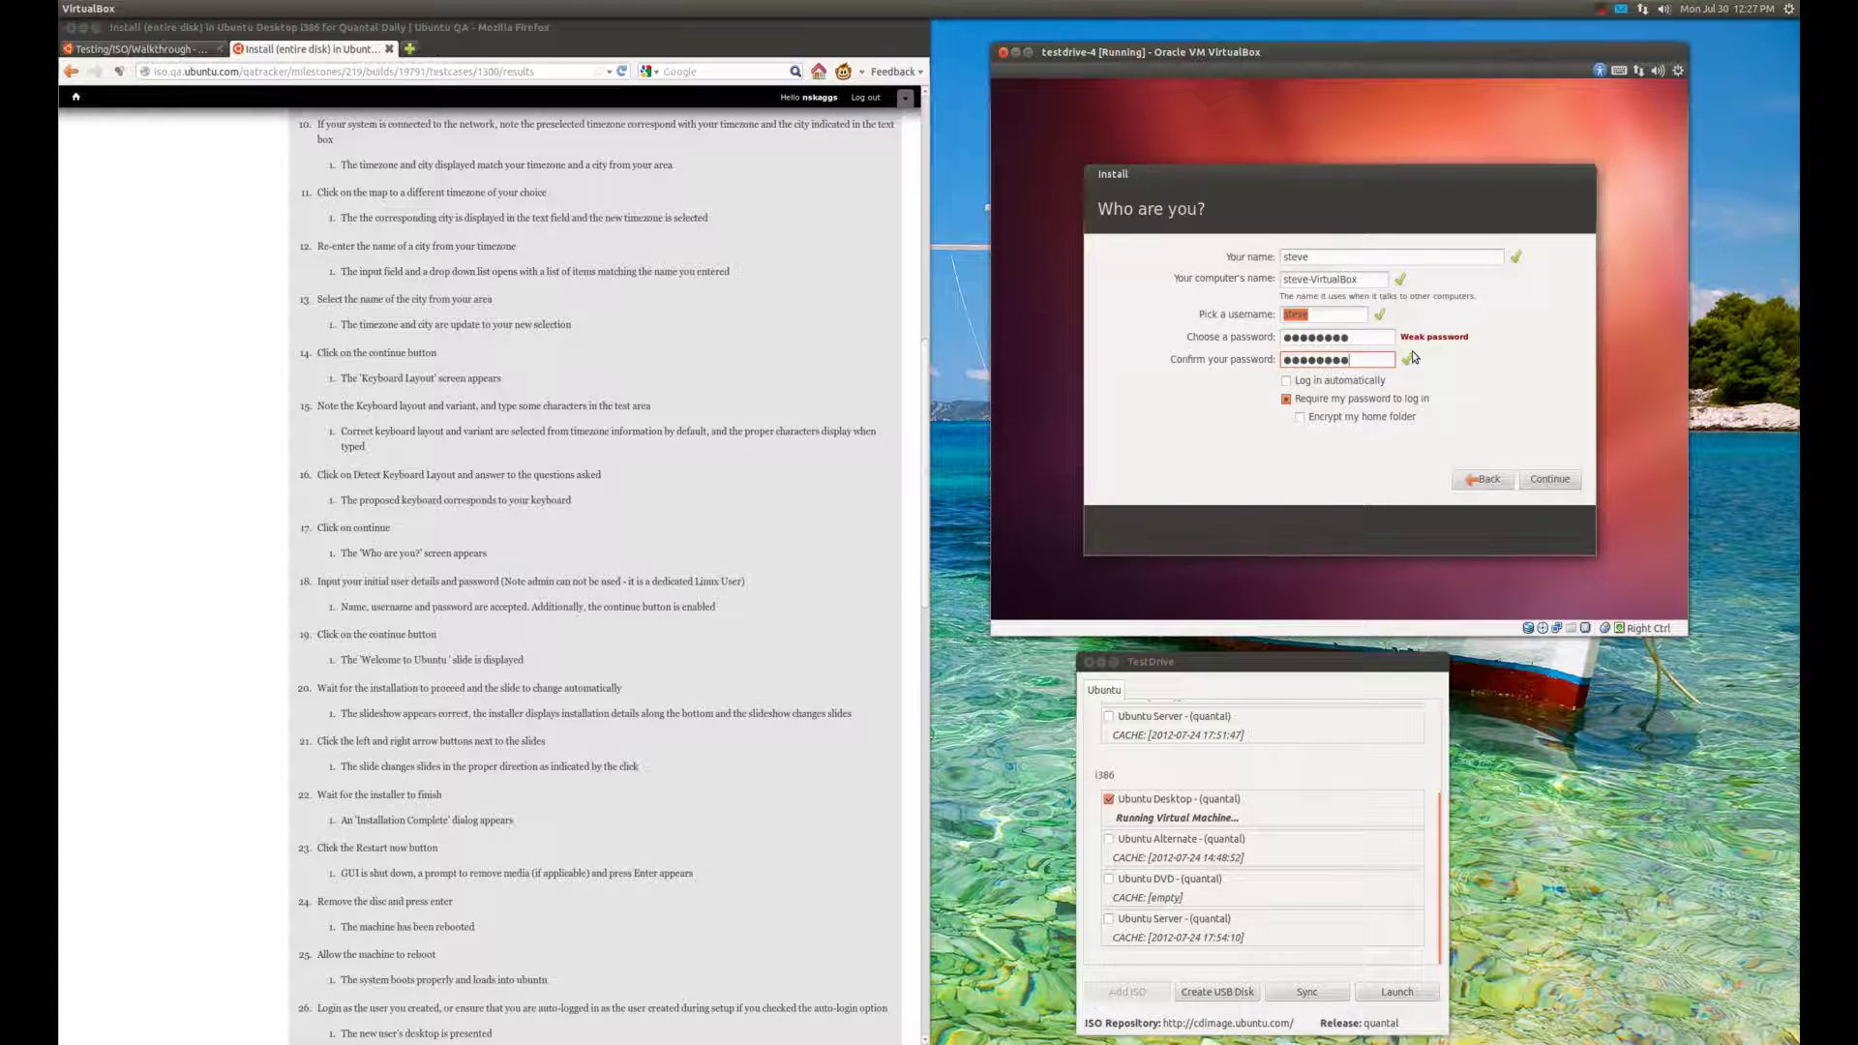
Step: Fill in the name, computer name, username and password, require the password to log in, and continue the installation
{"action": "key", "text": "Return"}
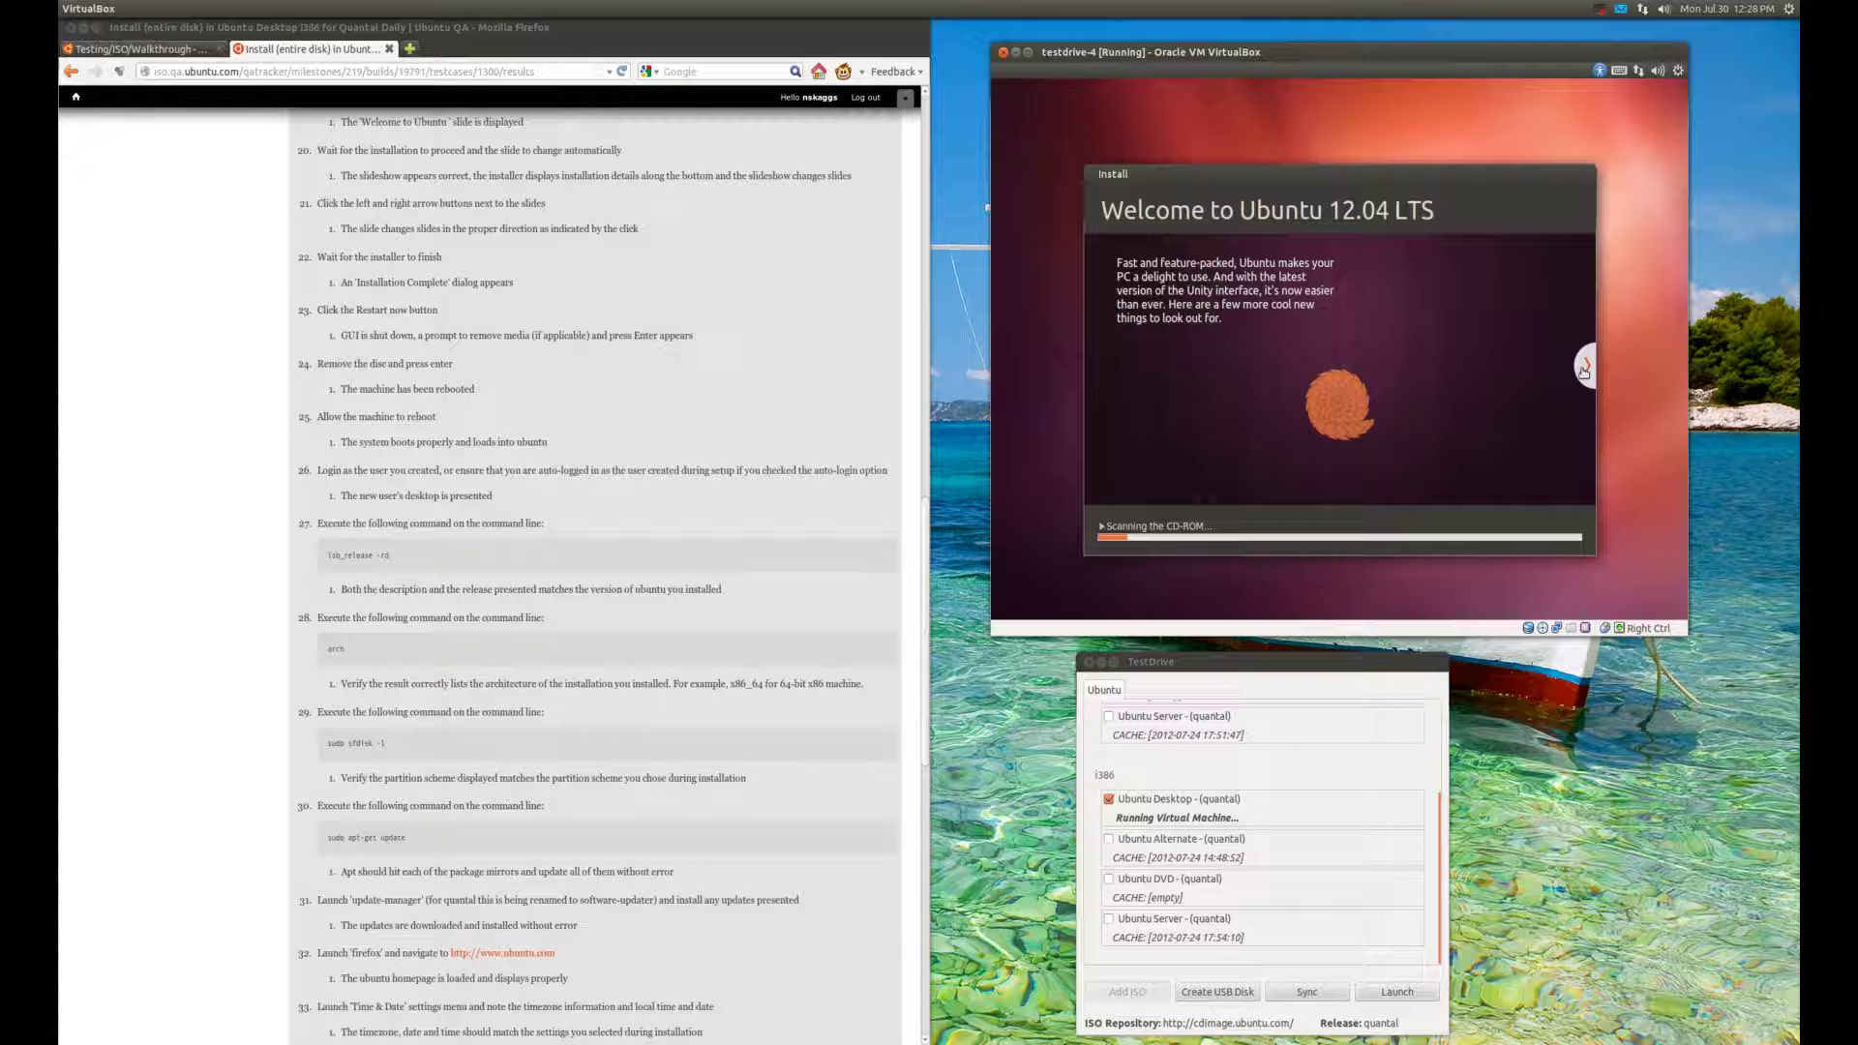
{"action": "left_click", "coordinate": [1602, 9]}
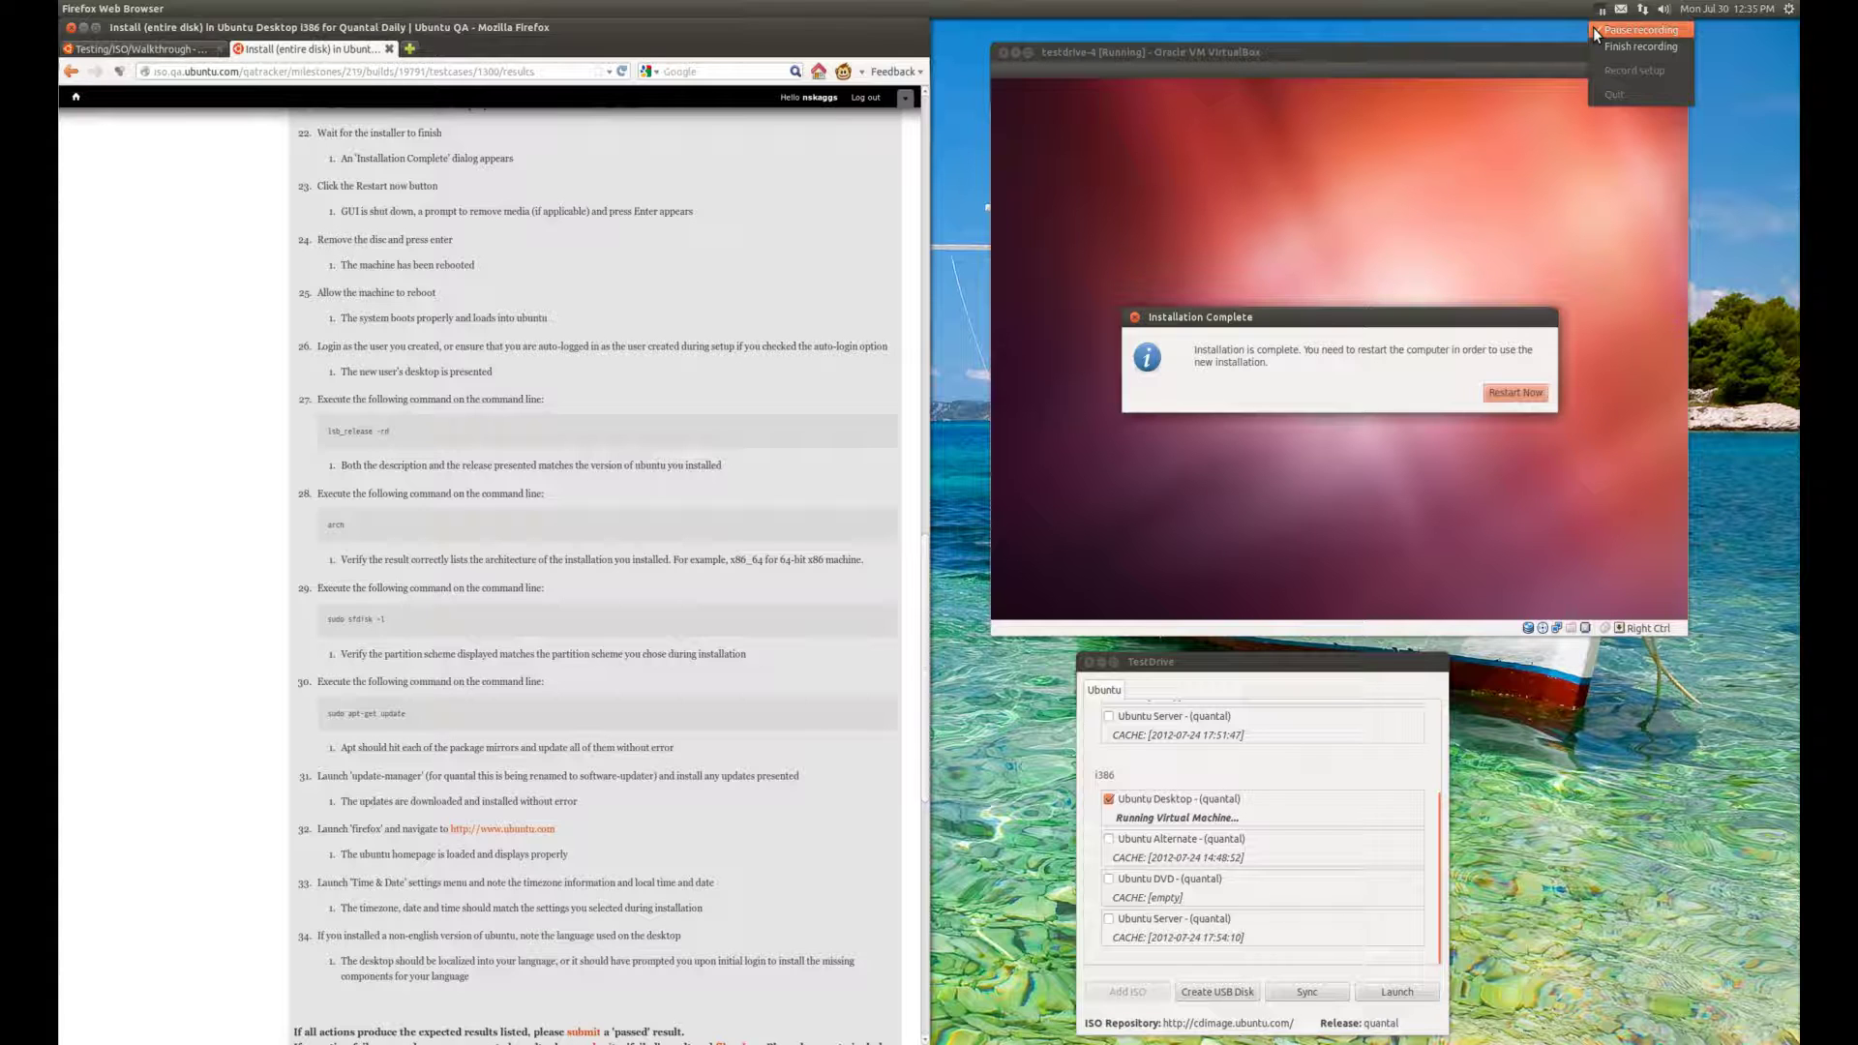
{"action": "left_click", "coordinate": [1597, 34]}
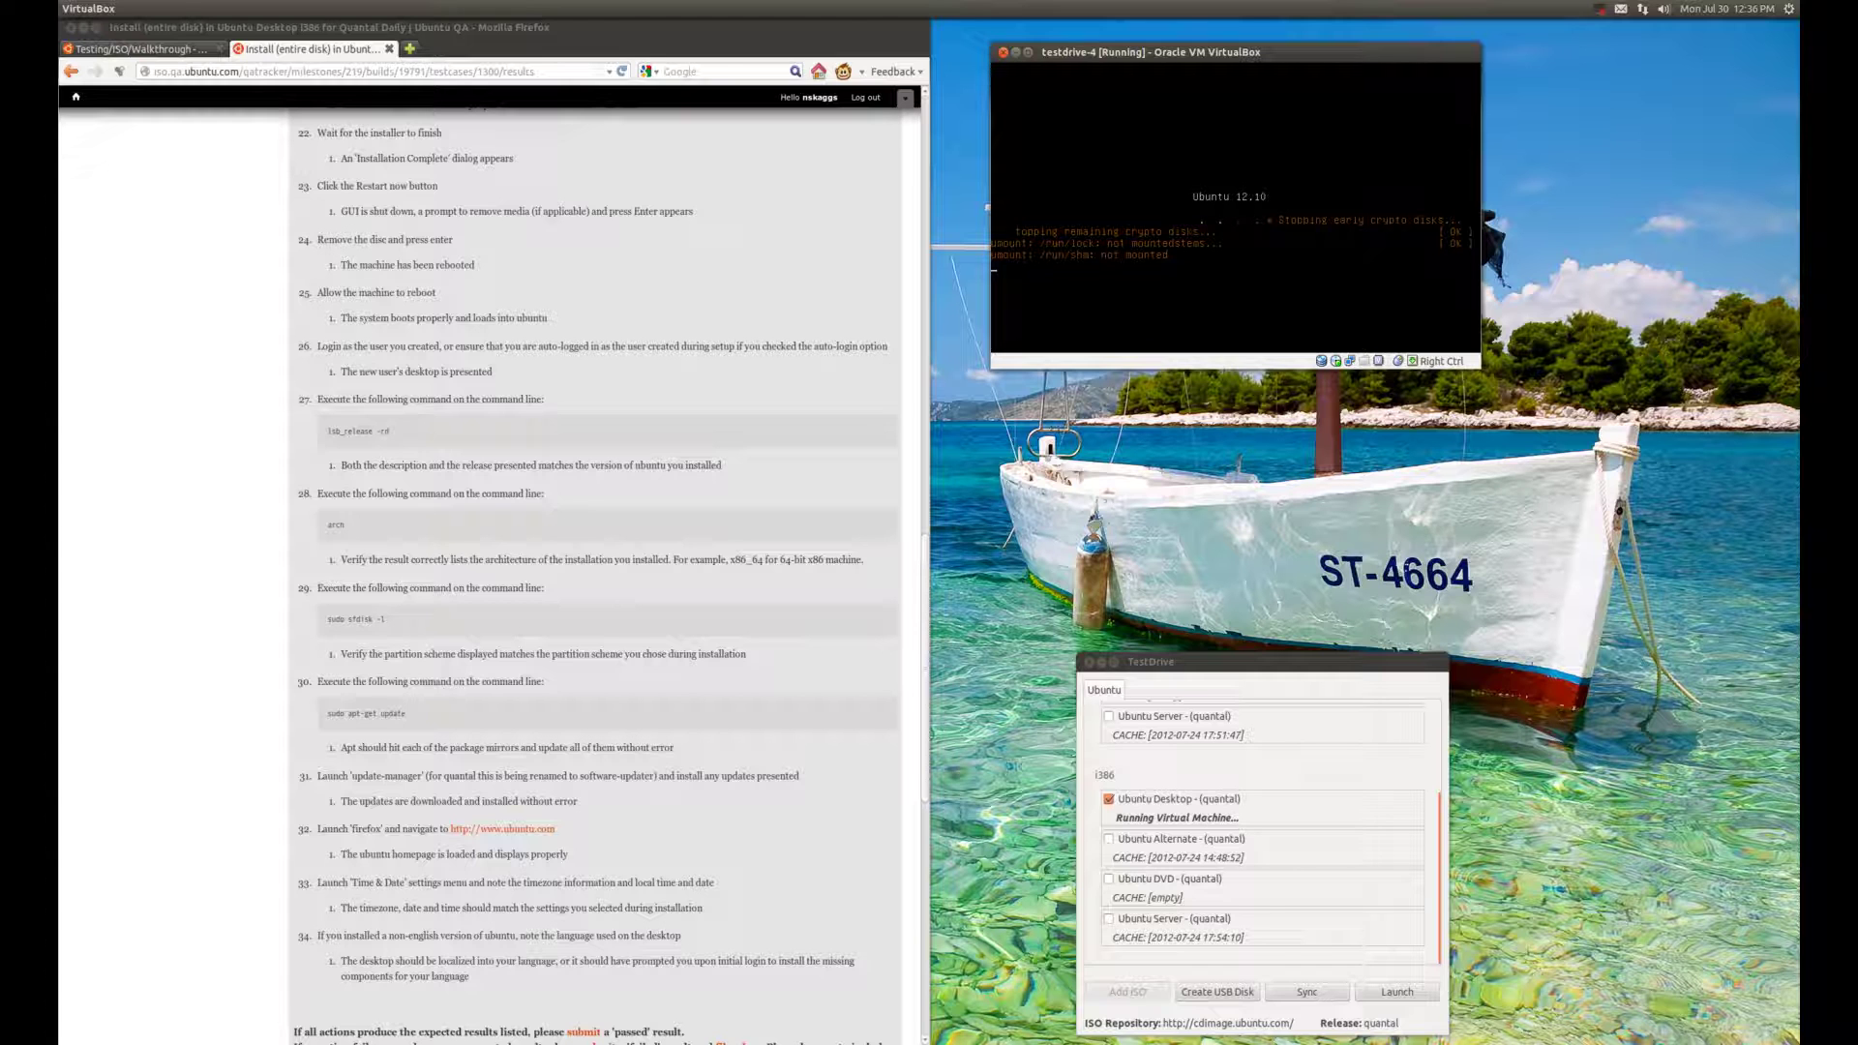
Step: Bring up the testcase's post-install checks and log in to the rebooted virtual machine with the account password
{"action": "left_click", "coordinate": [233, 407]}
{"action": "scroll", "coordinate": [232, 407], "scroll_direction": "down", "scroll_amount": 3}
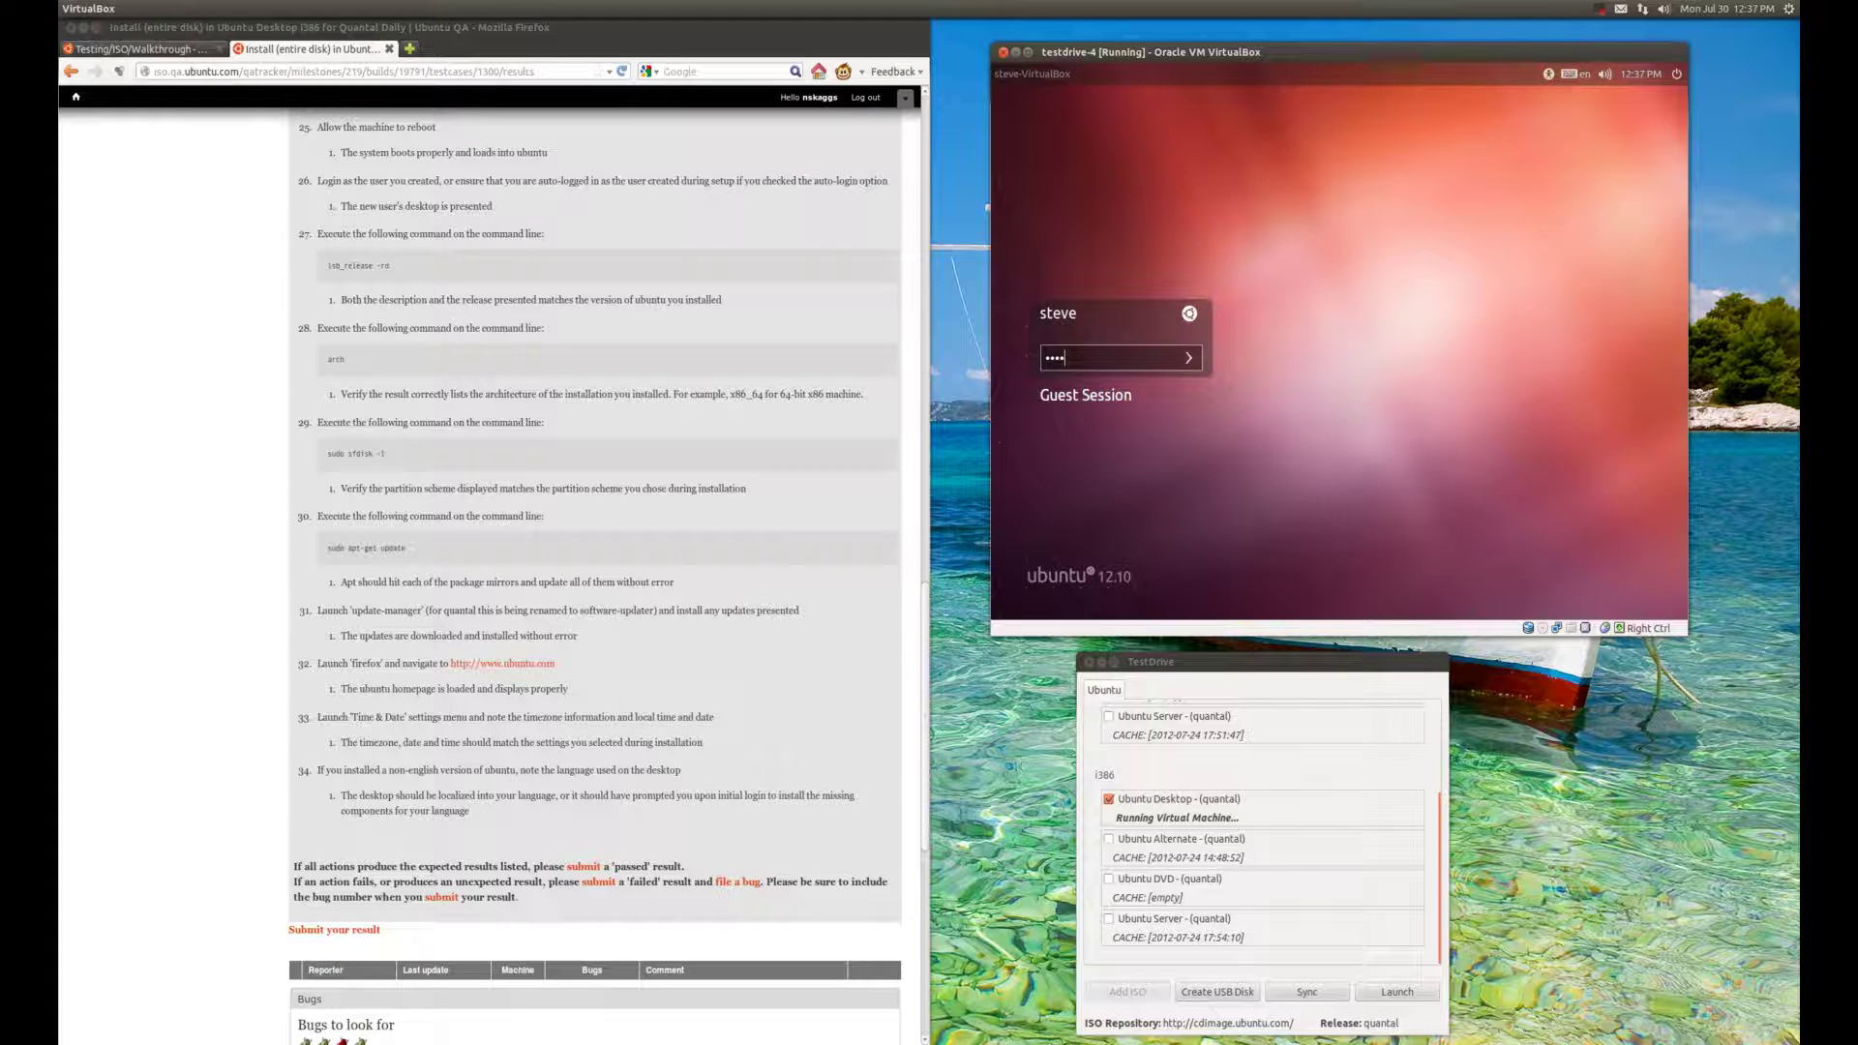
{"action": "key", "text": "Return"}
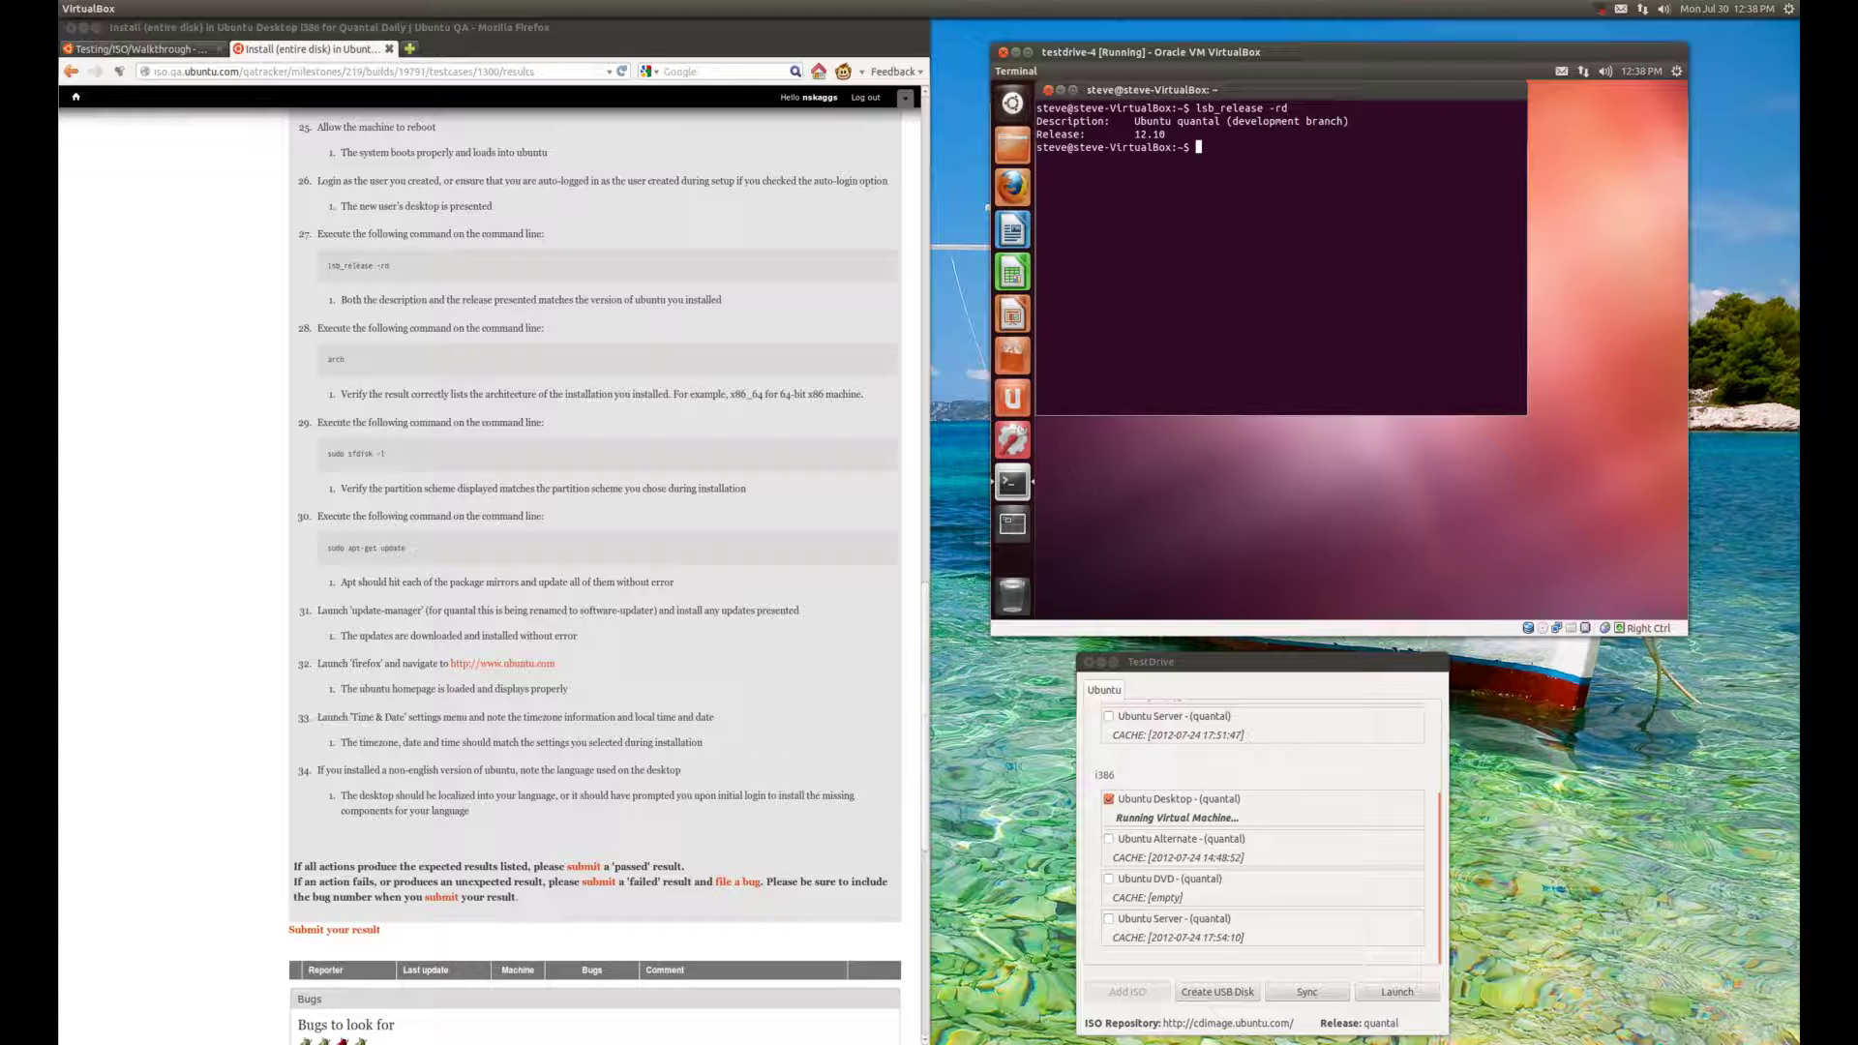
Step: Check the architecture and partition scheme in the virtual machine's terminal by running arch and sudo sfdisk -l
{"action": "type", "text": "arch"}
{"action": "key", "text": "Return"}
{"action": "type", "text": "sudo sfdisk -"}
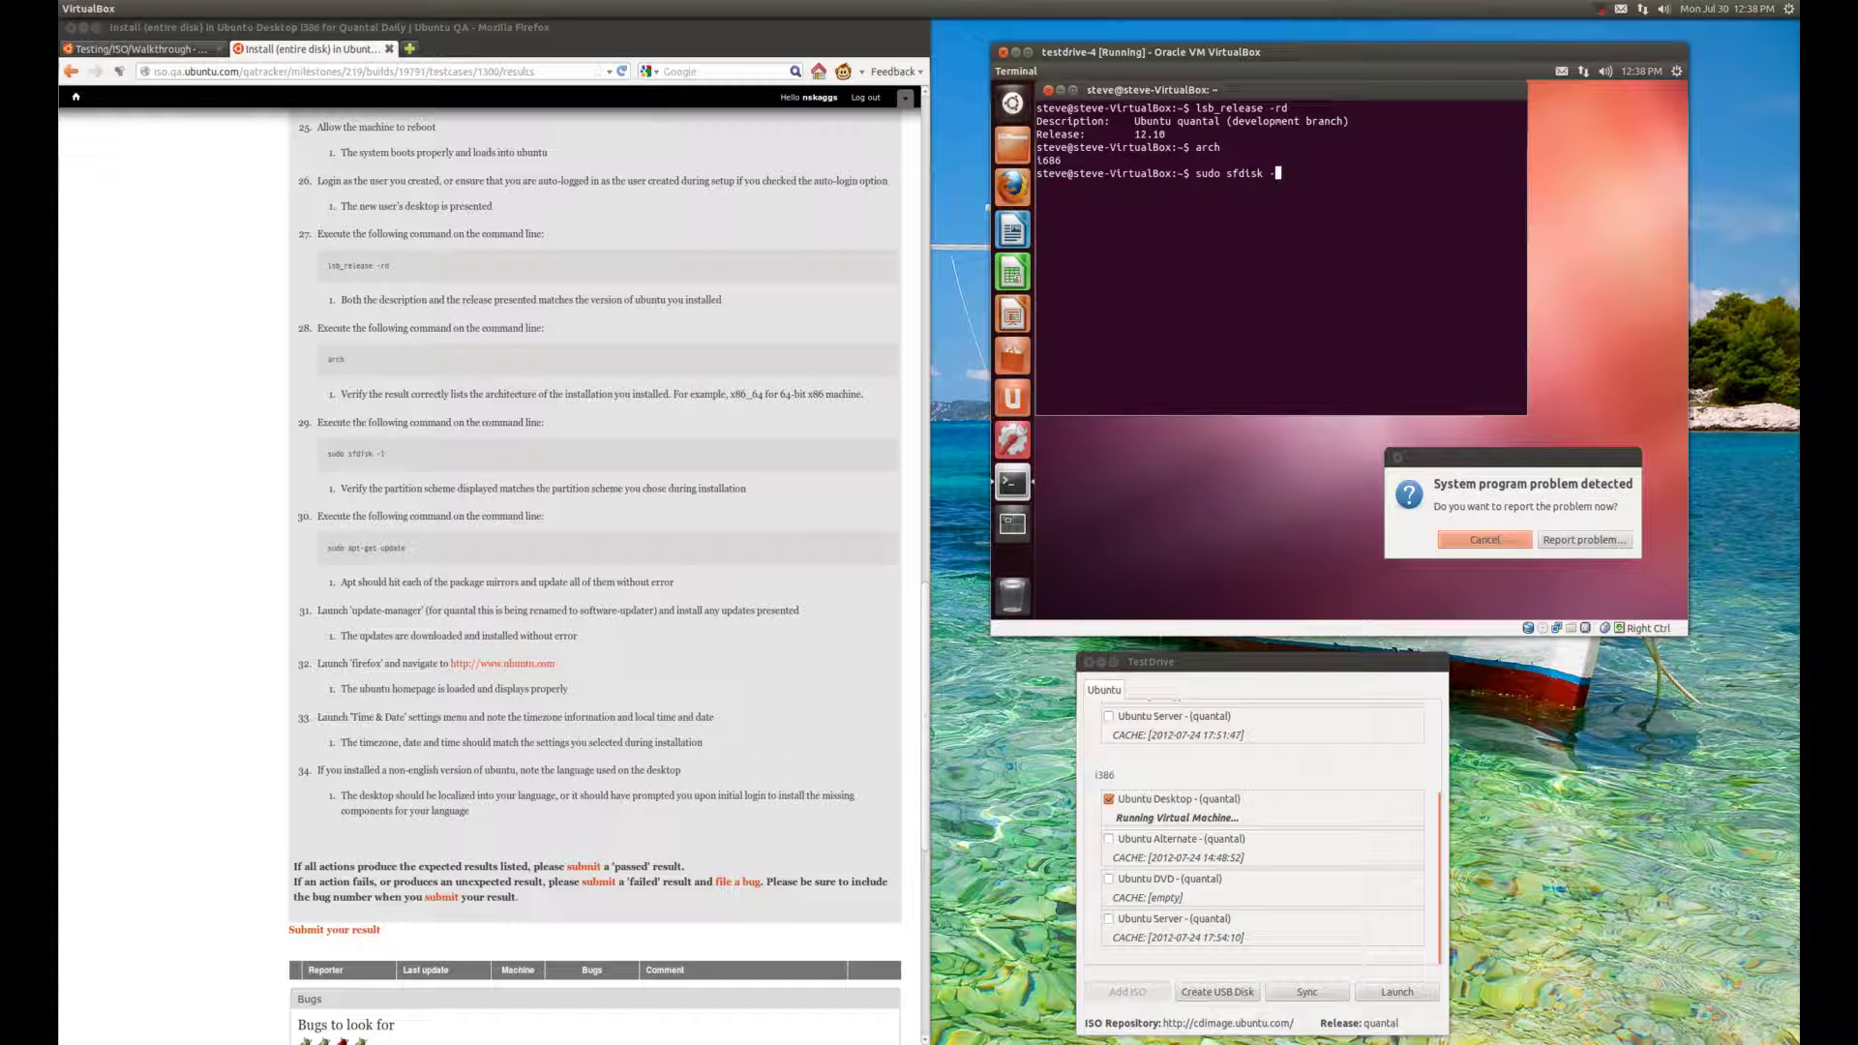
{"action": "type", "text": "l"}
{"action": "key", "text": "Return"}
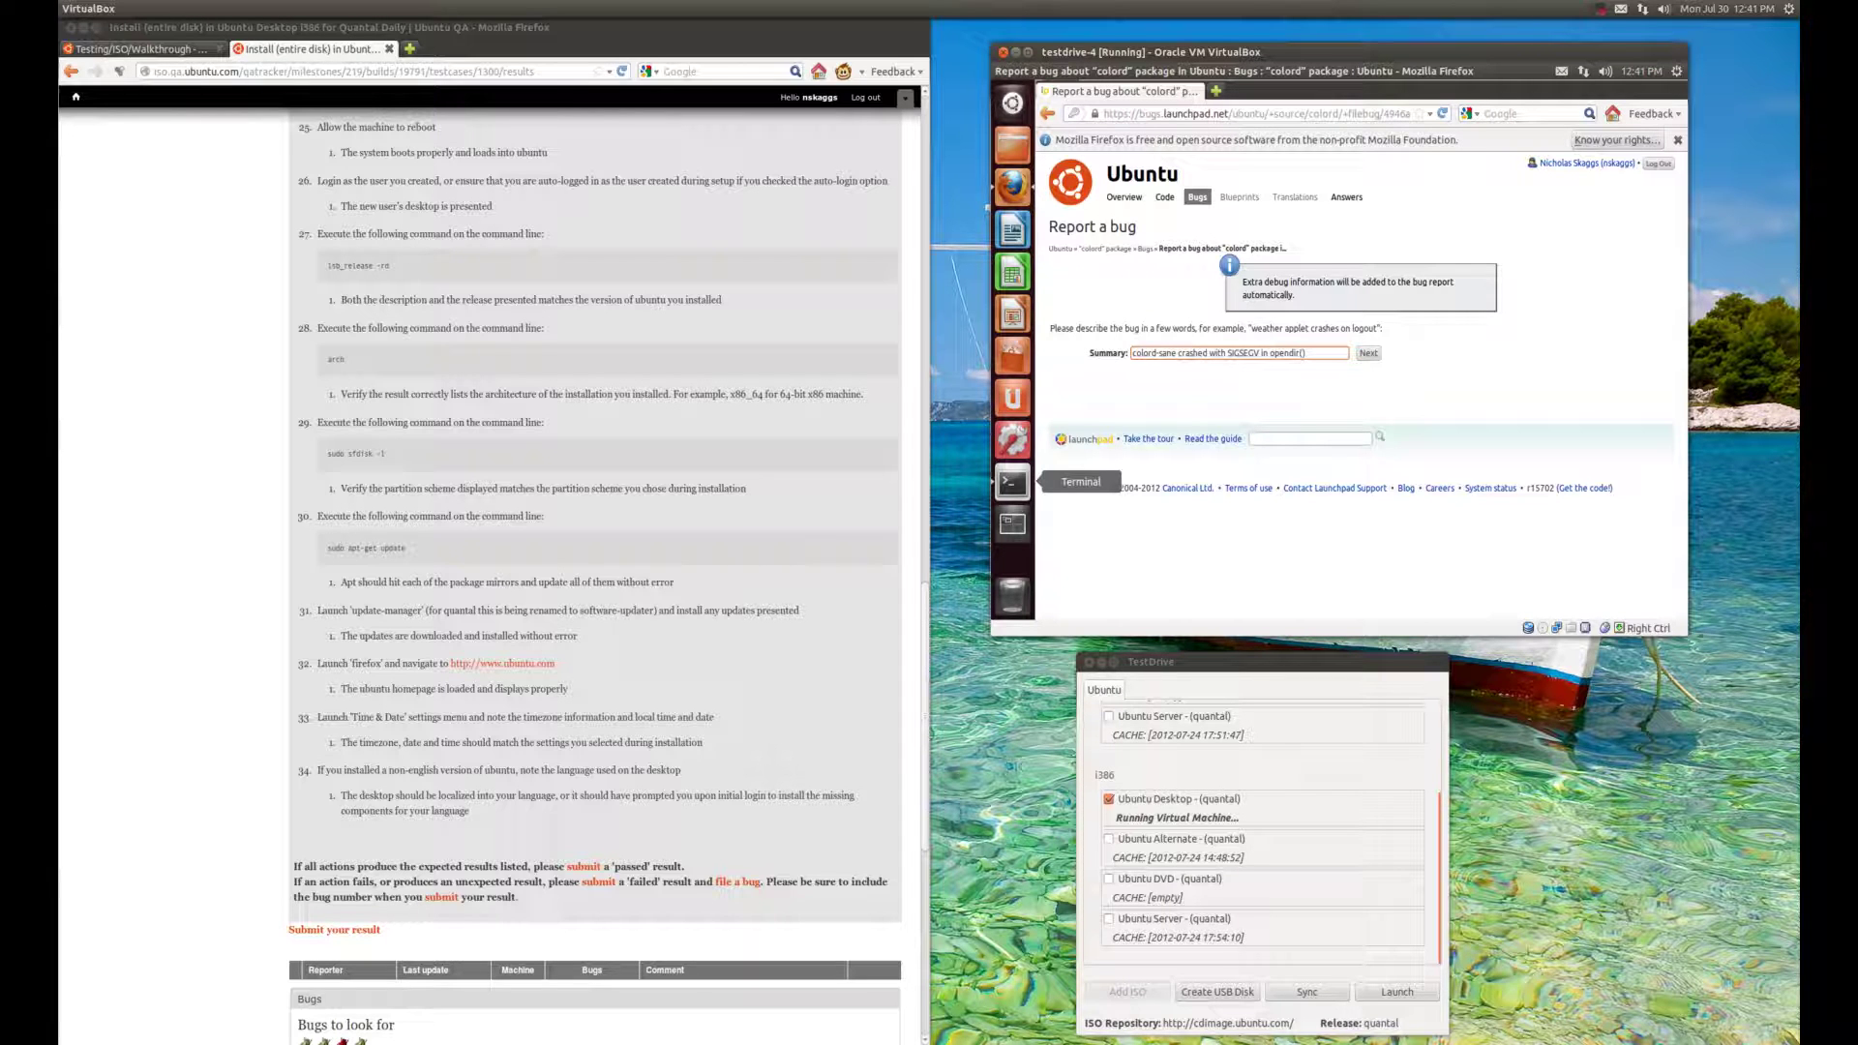
{"action": "left_click", "coordinate": [1601, 9]}
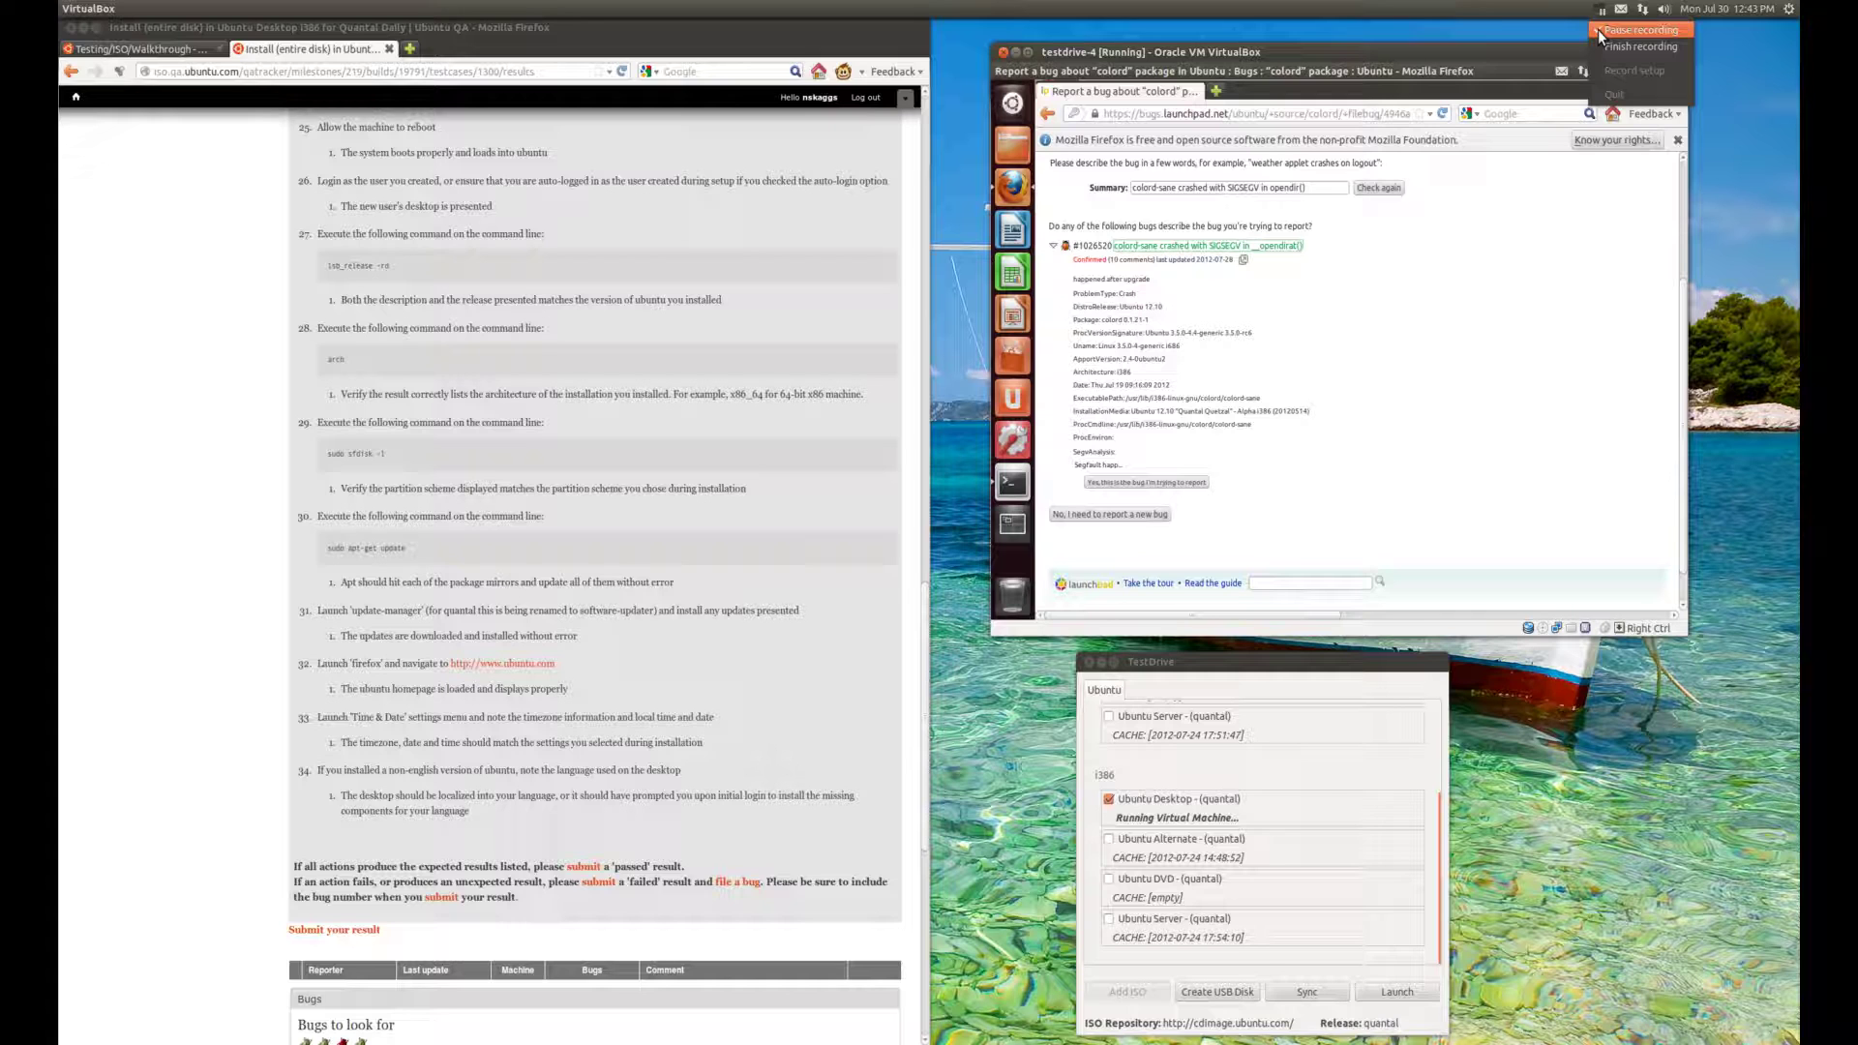
{"action": "left_click", "coordinate": [1599, 29]}
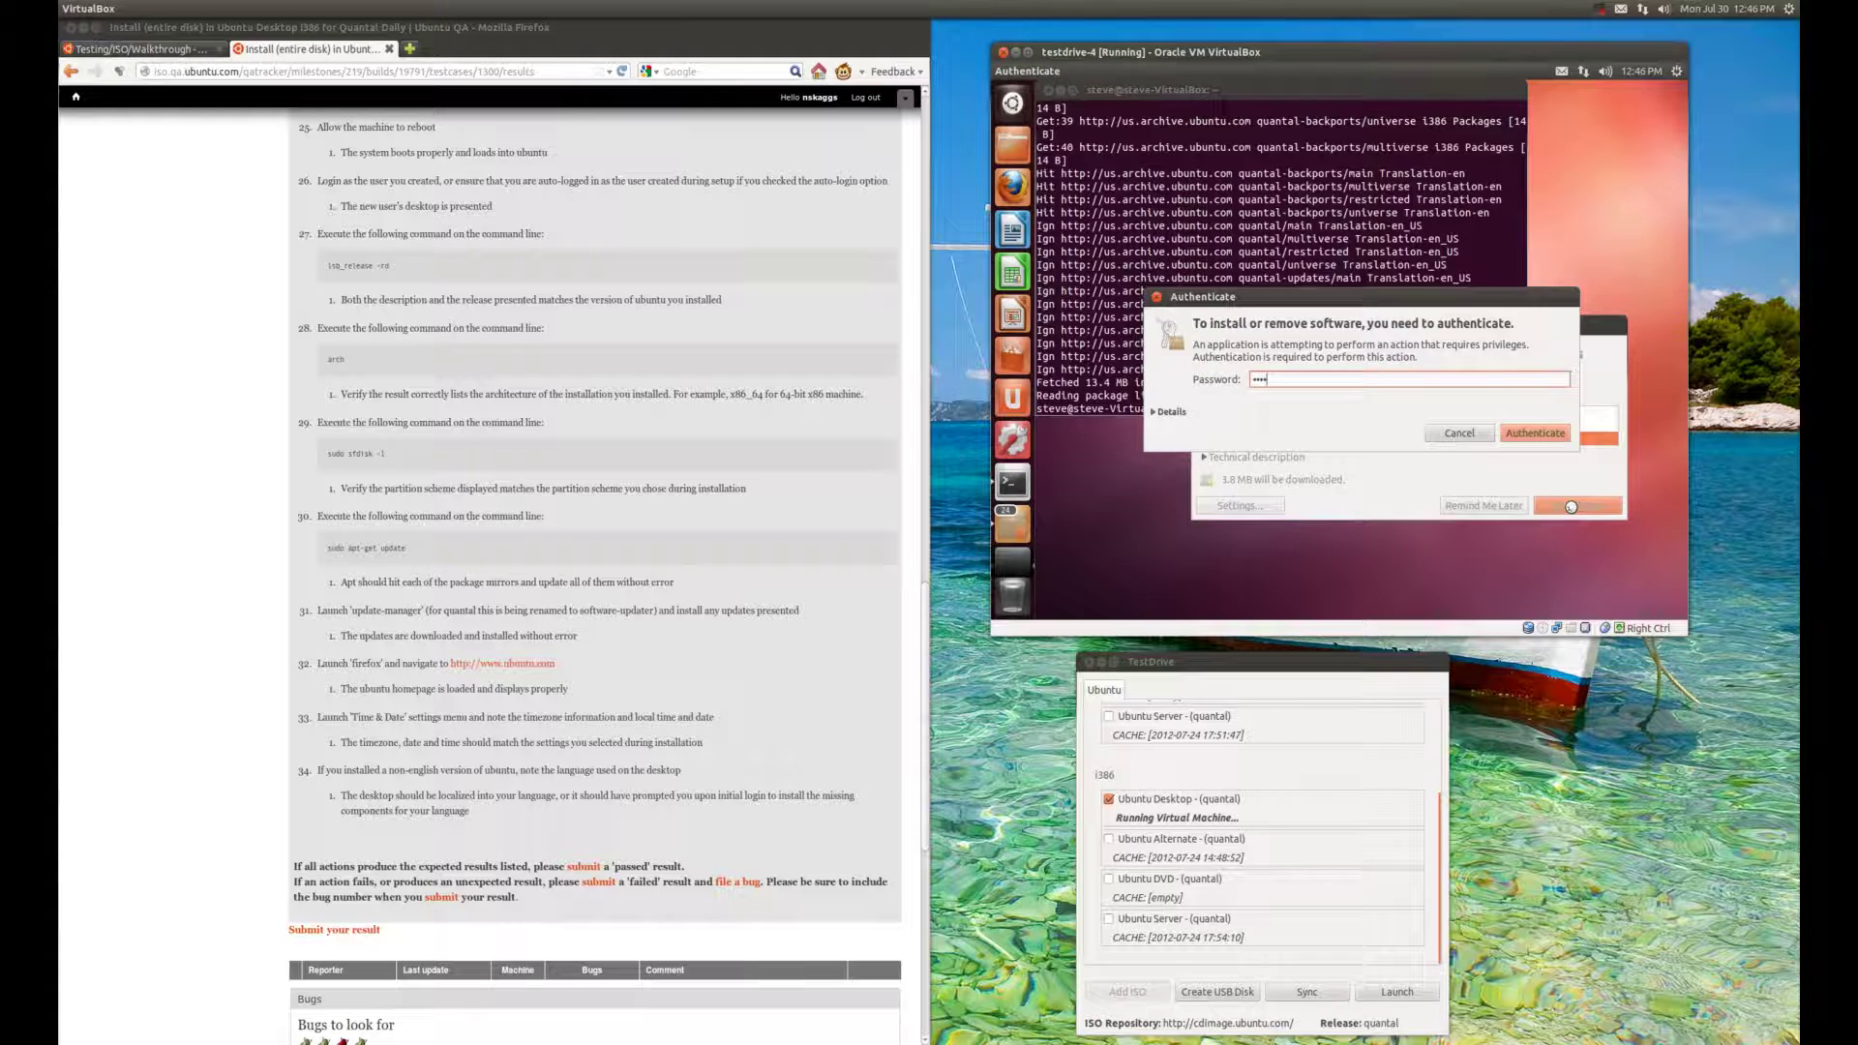
{"action": "key", "text": "Return"}
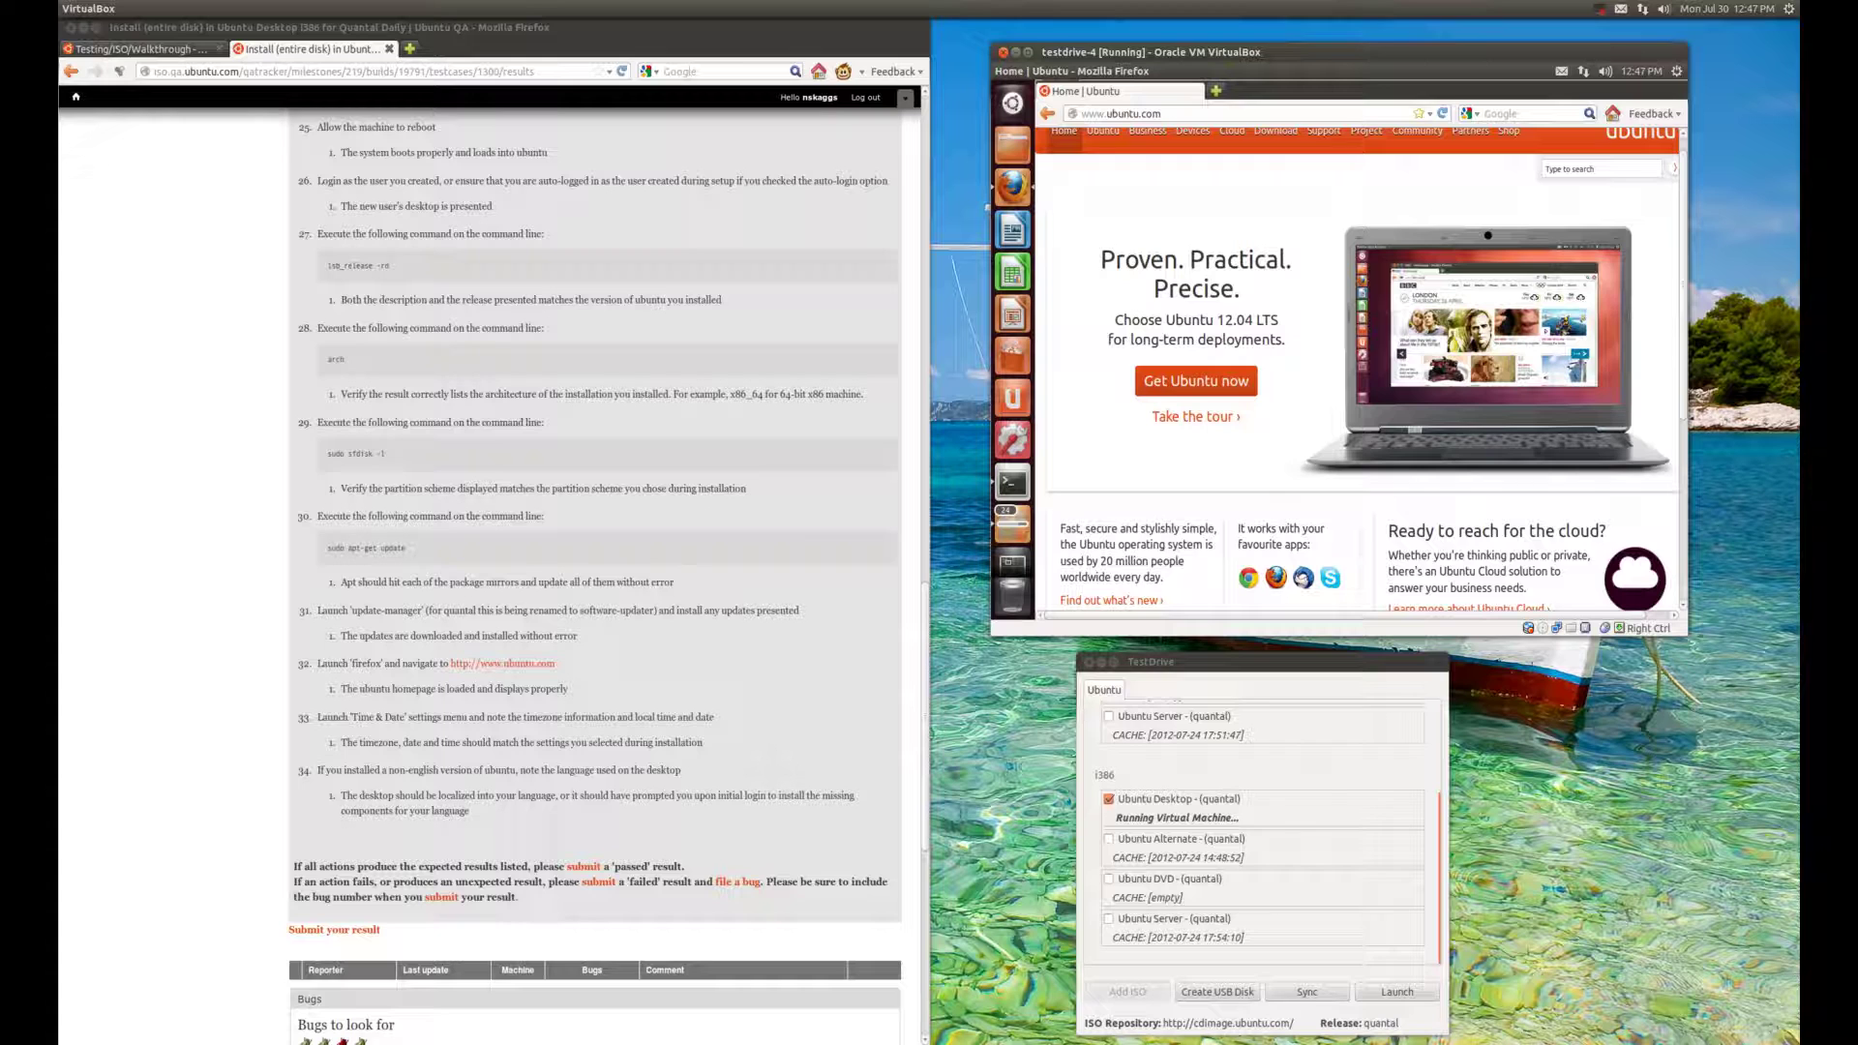
{"action": "scroll", "coordinate": [1355, 368], "scroll_direction": "up", "scroll_amount": 1}
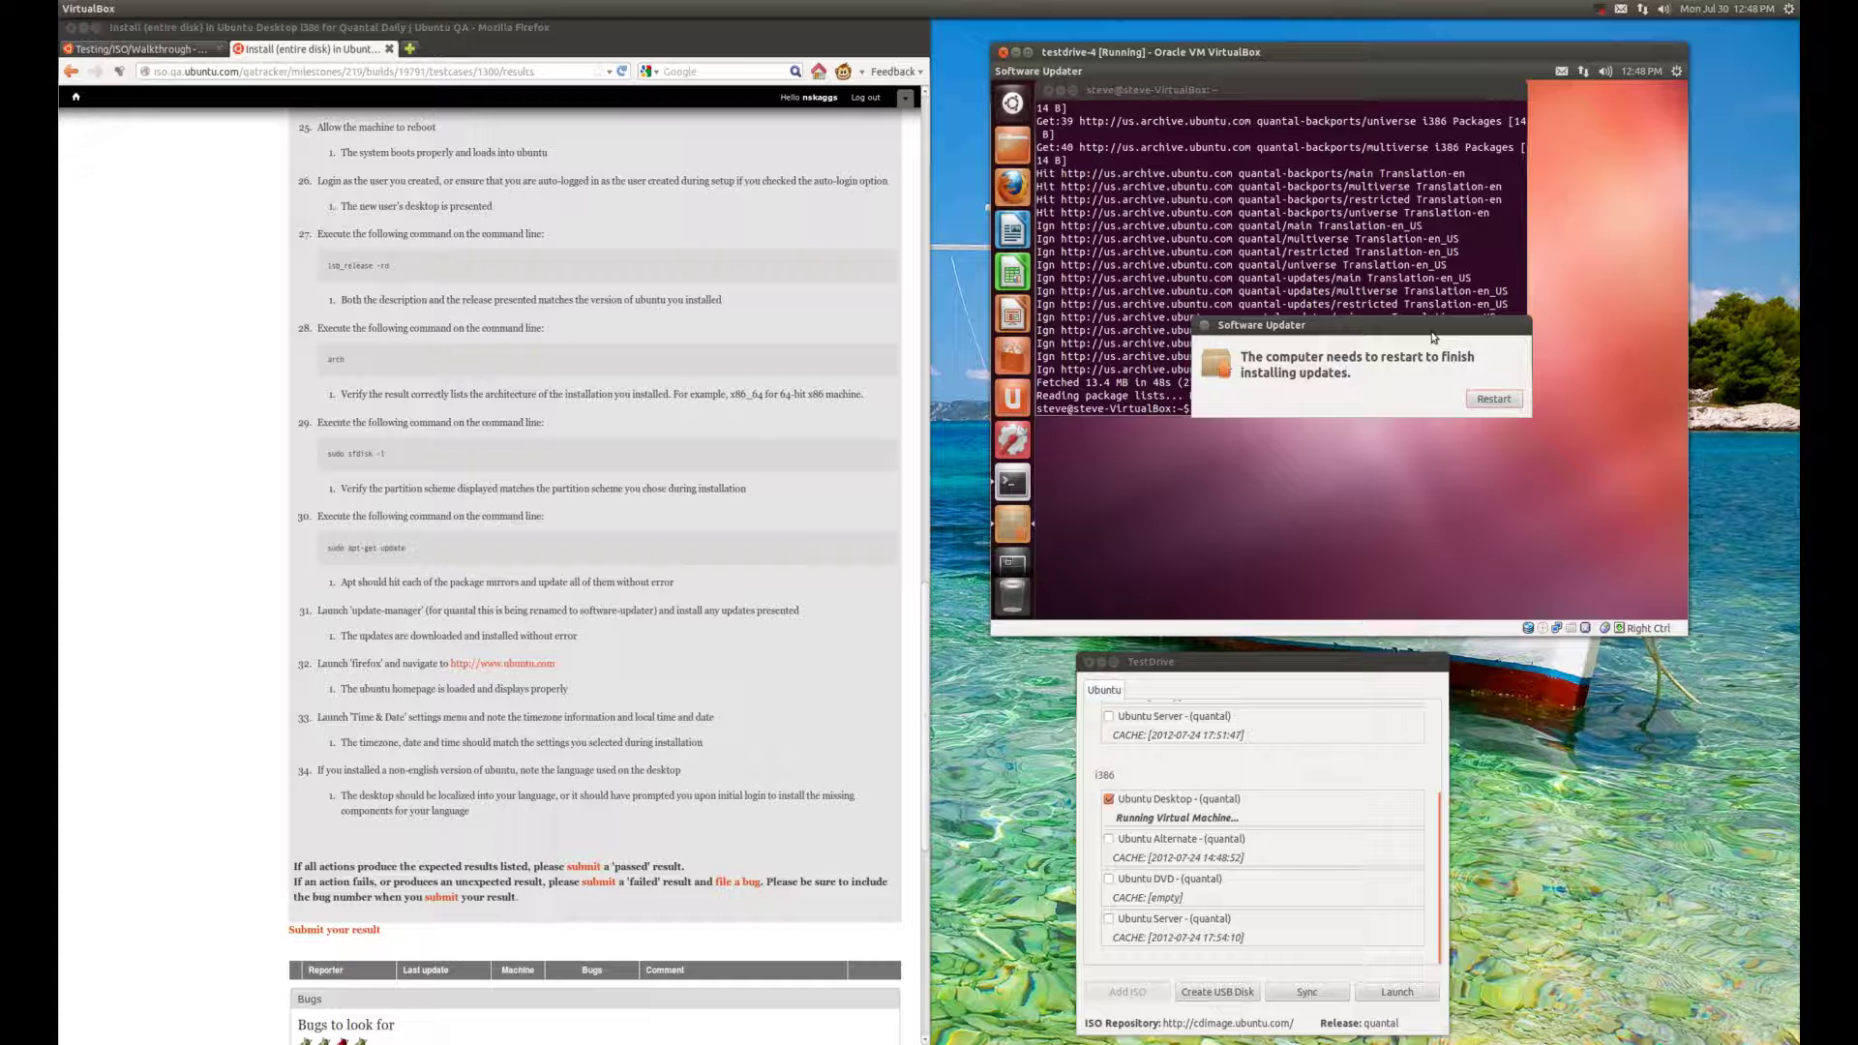
Step: Review the walkthrough's sections on preparing and submitting a result, and examine the testcase's list of bugs to look for
{"action": "left_click", "coordinate": [136, 48]}
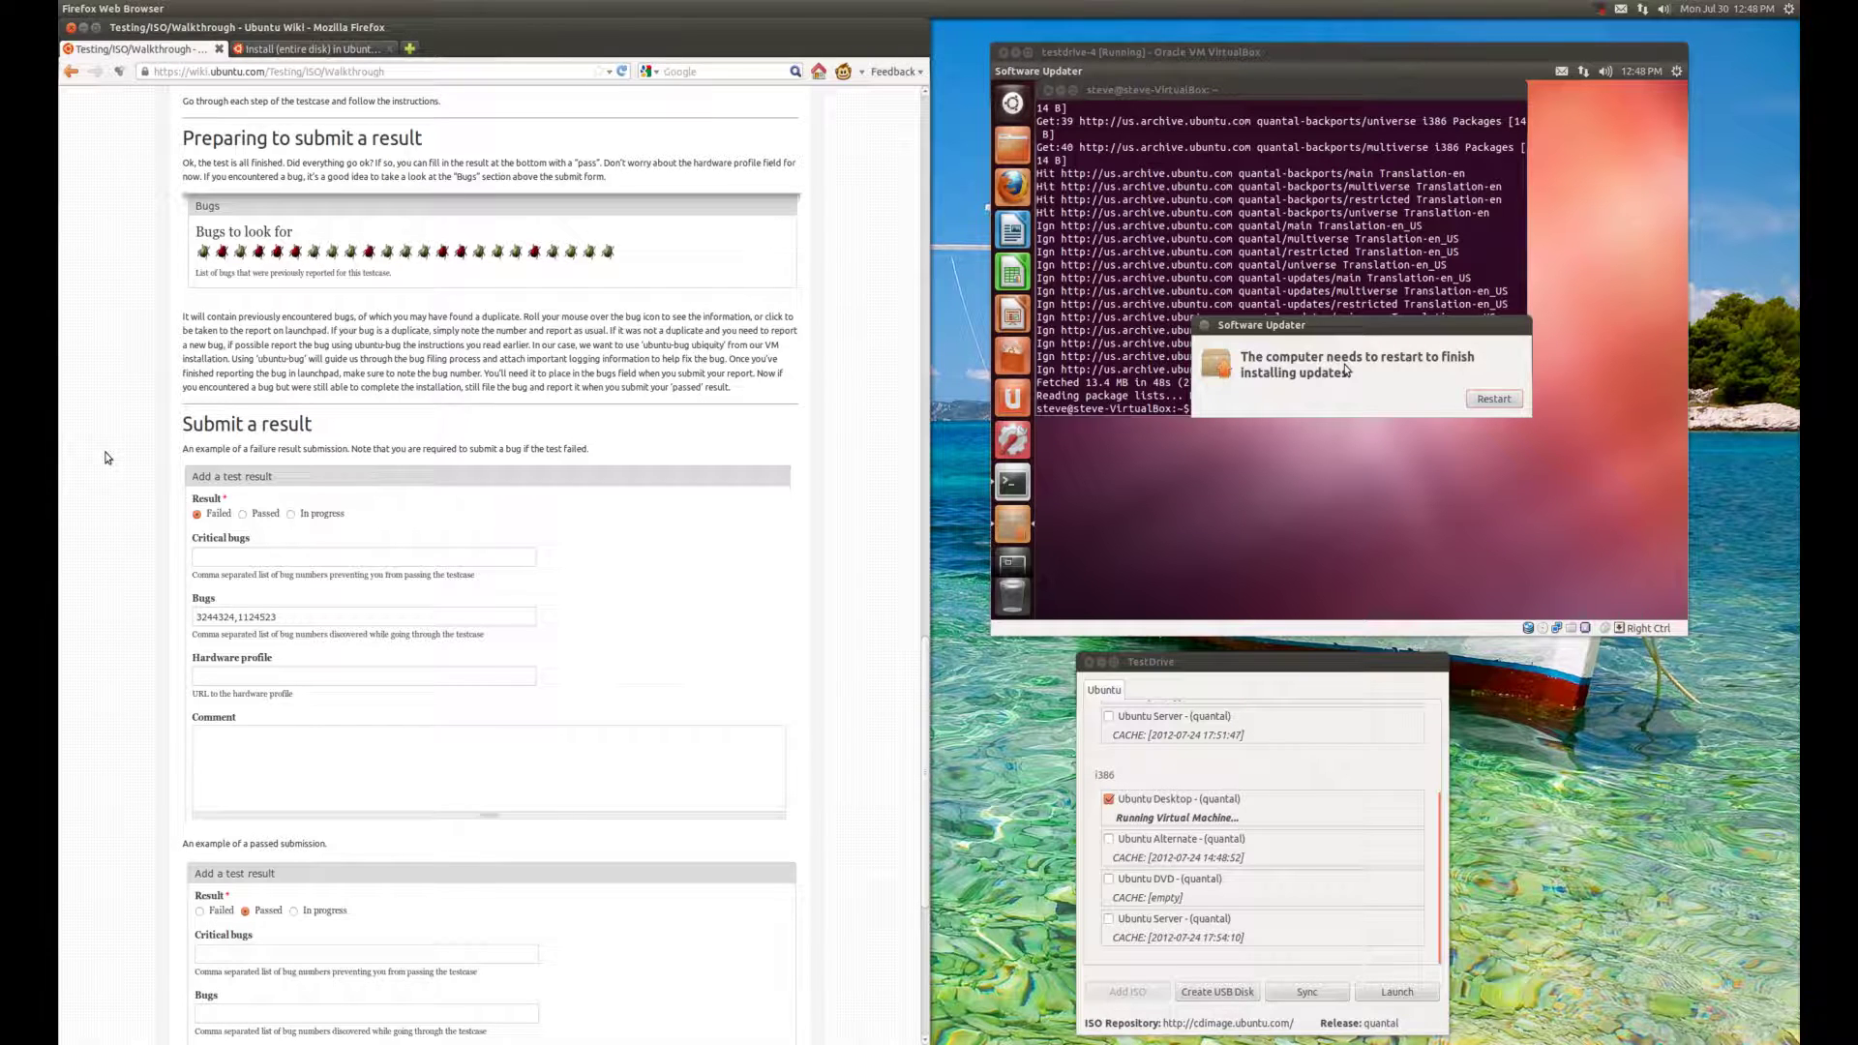
{"action": "left_click", "coordinate": [1015, 191]}
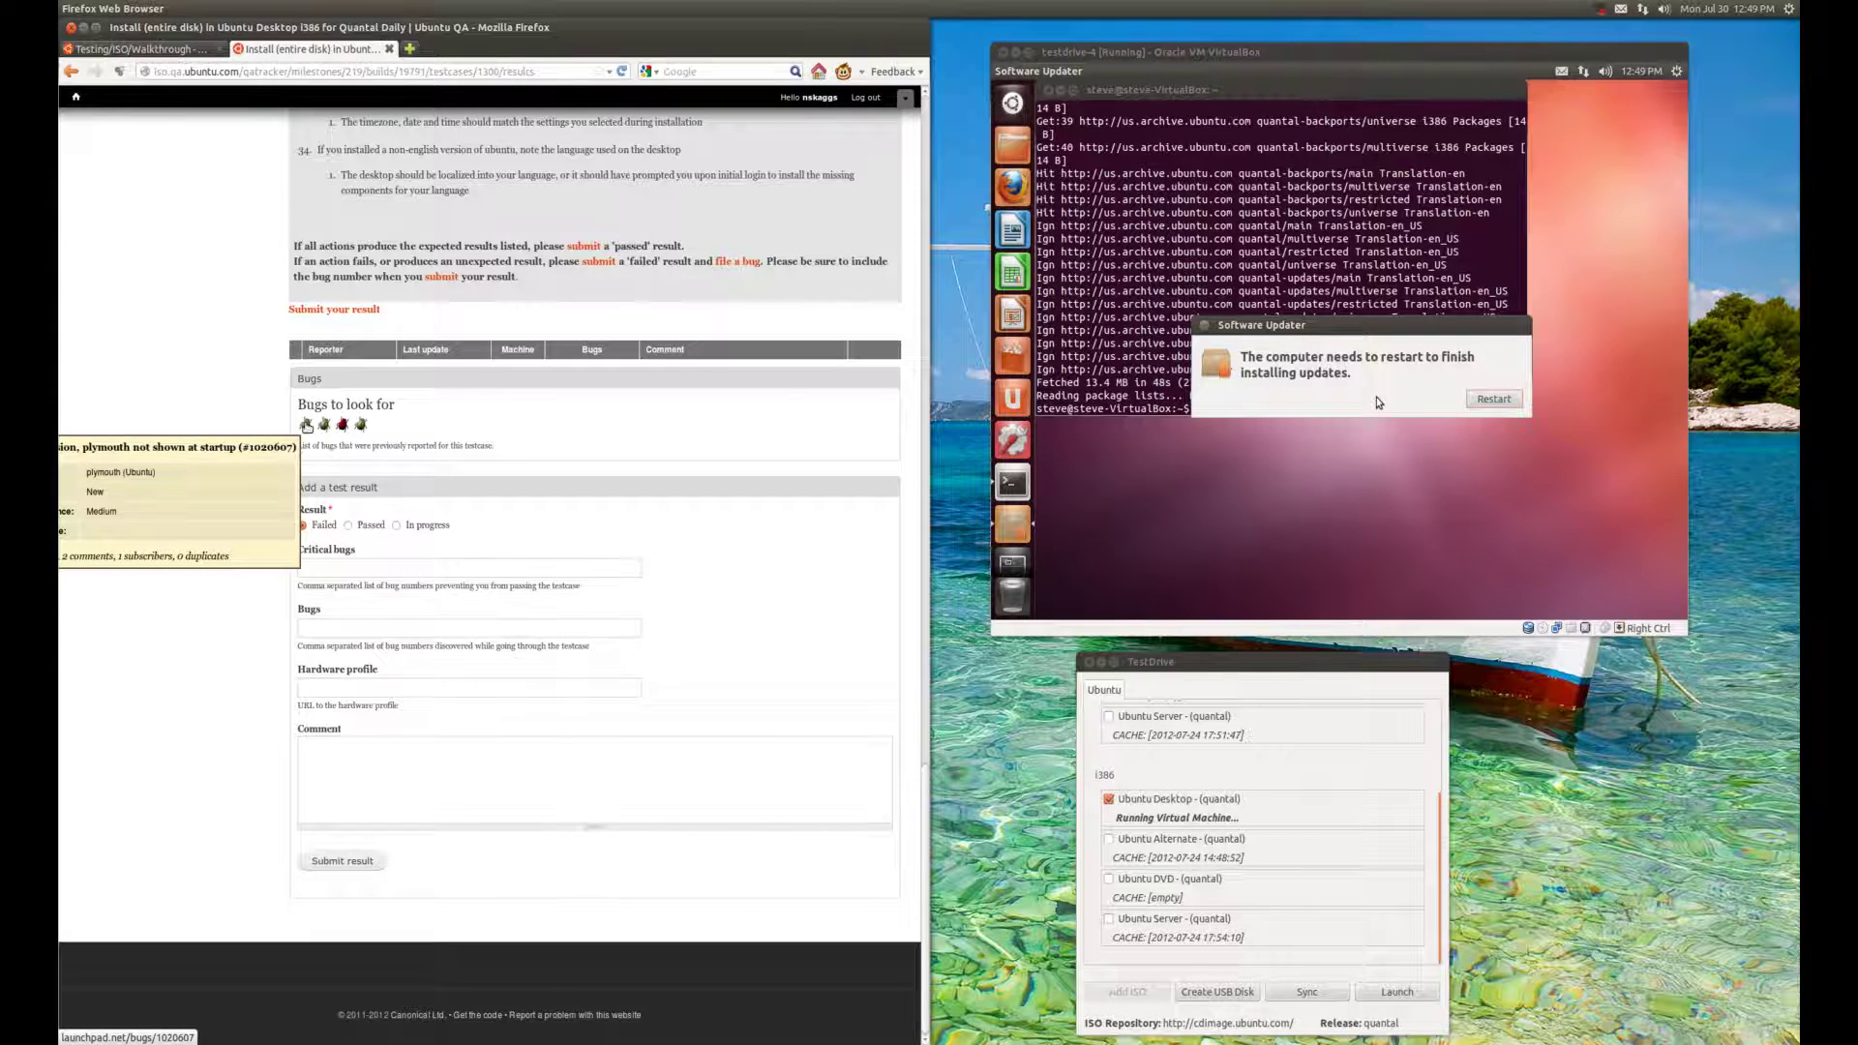
Step: Submit a Passed result for the testcase with bug 1026520 and check its entry in the results list
{"action": "key", "text": "ctrl+Page_Up"}
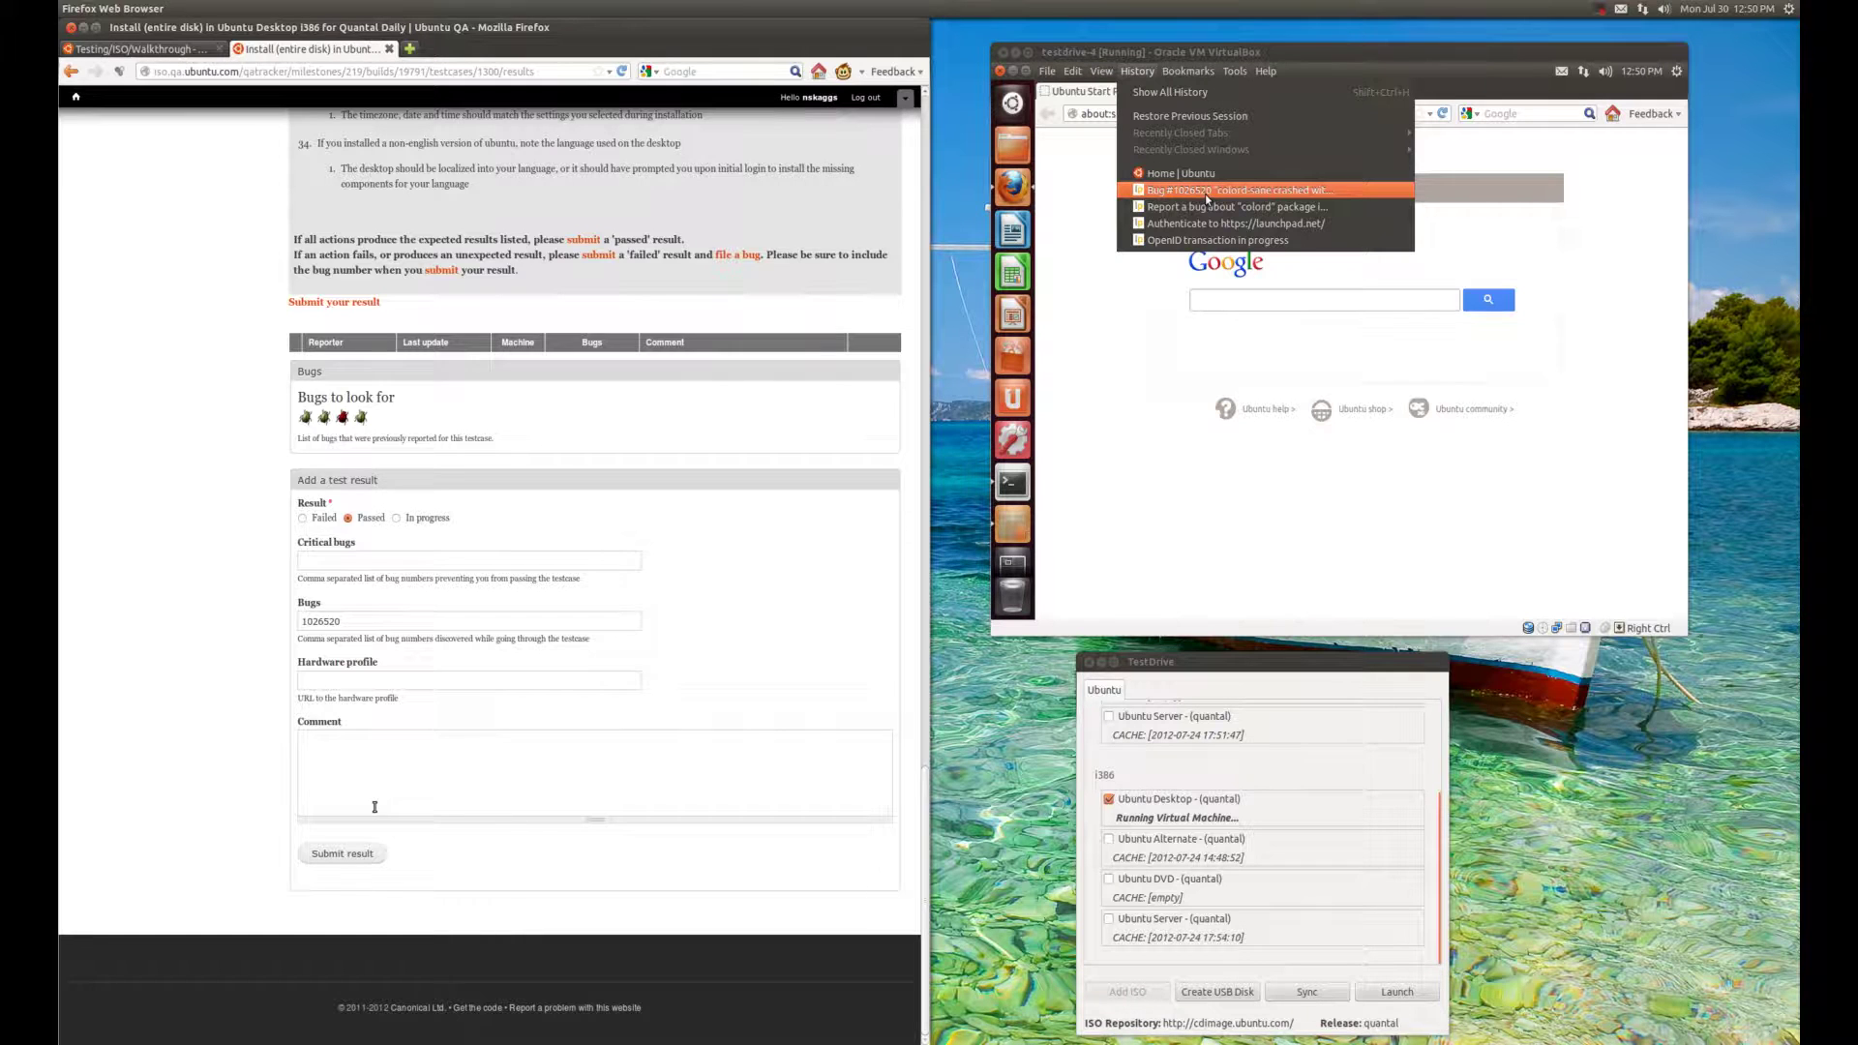
{"action": "scroll", "coordinate": [256, 464], "scroll_direction": "up", "scroll_amount": 10}
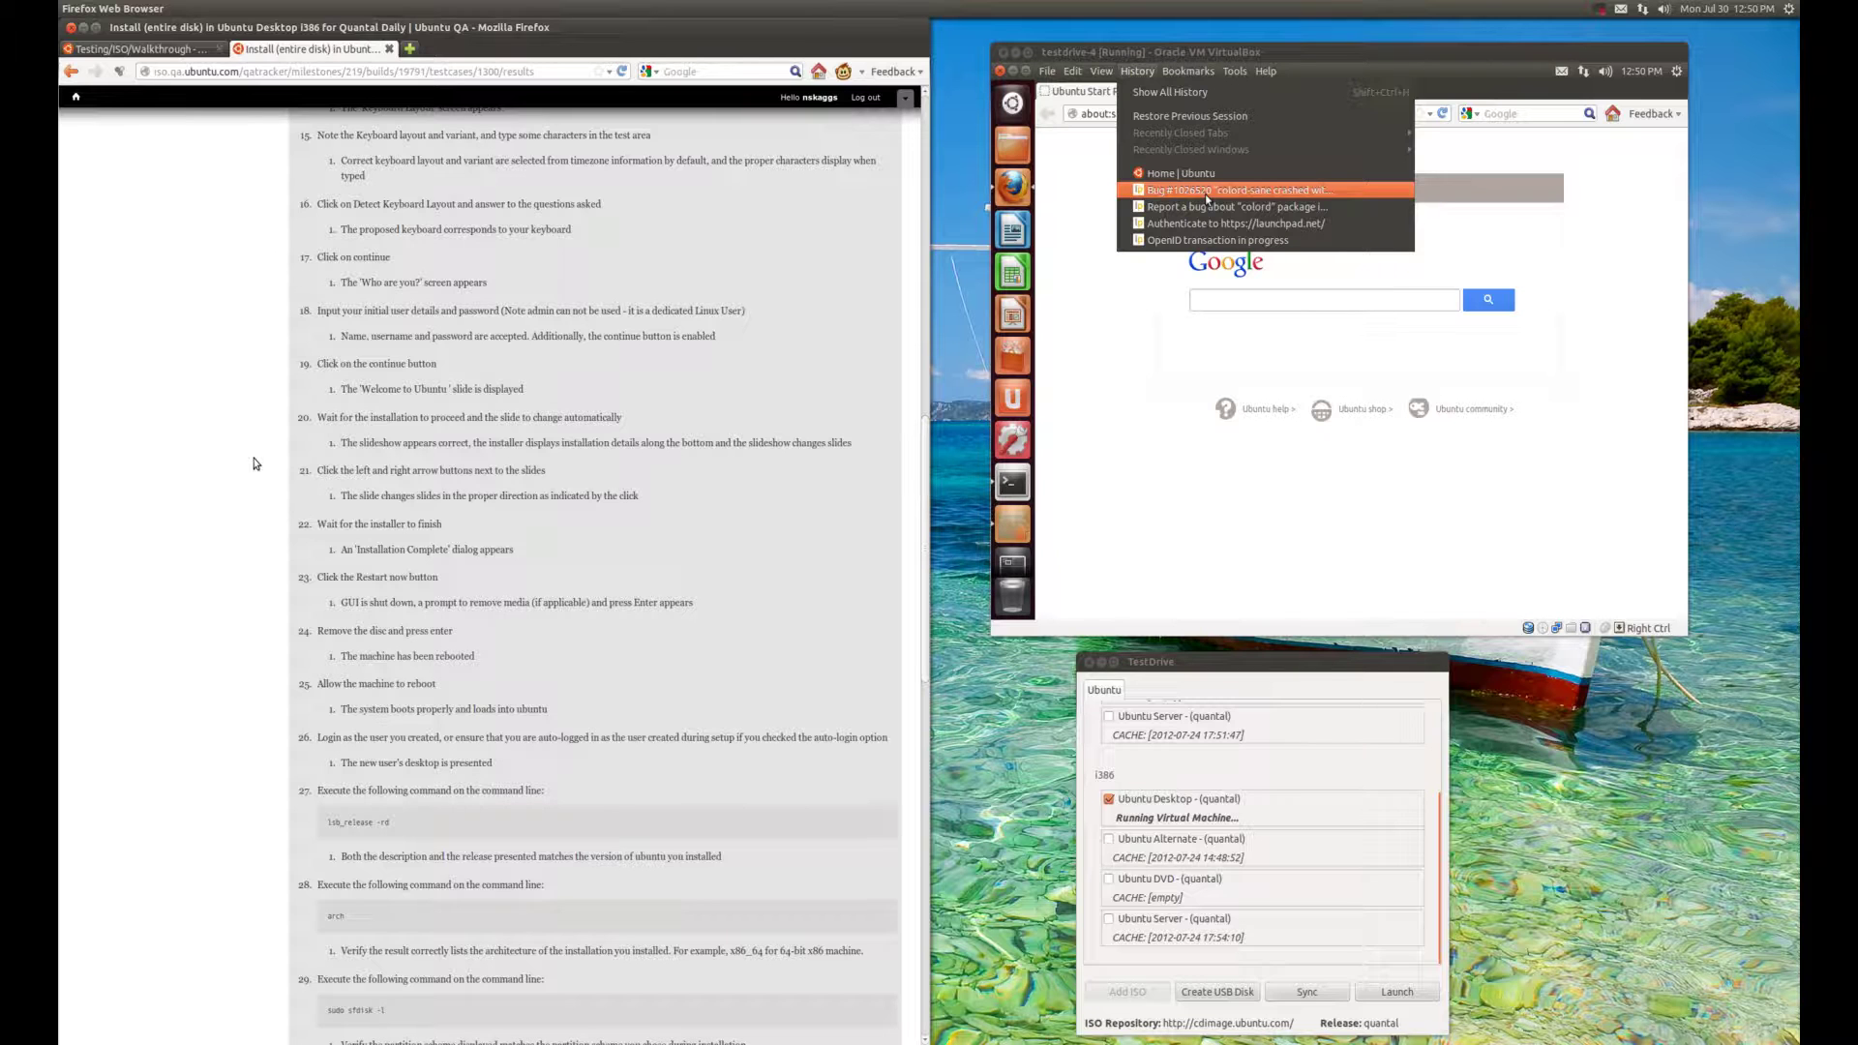
{"action": "scroll", "coordinate": [256, 463], "scroll_direction": "down", "scroll_amount": 10}
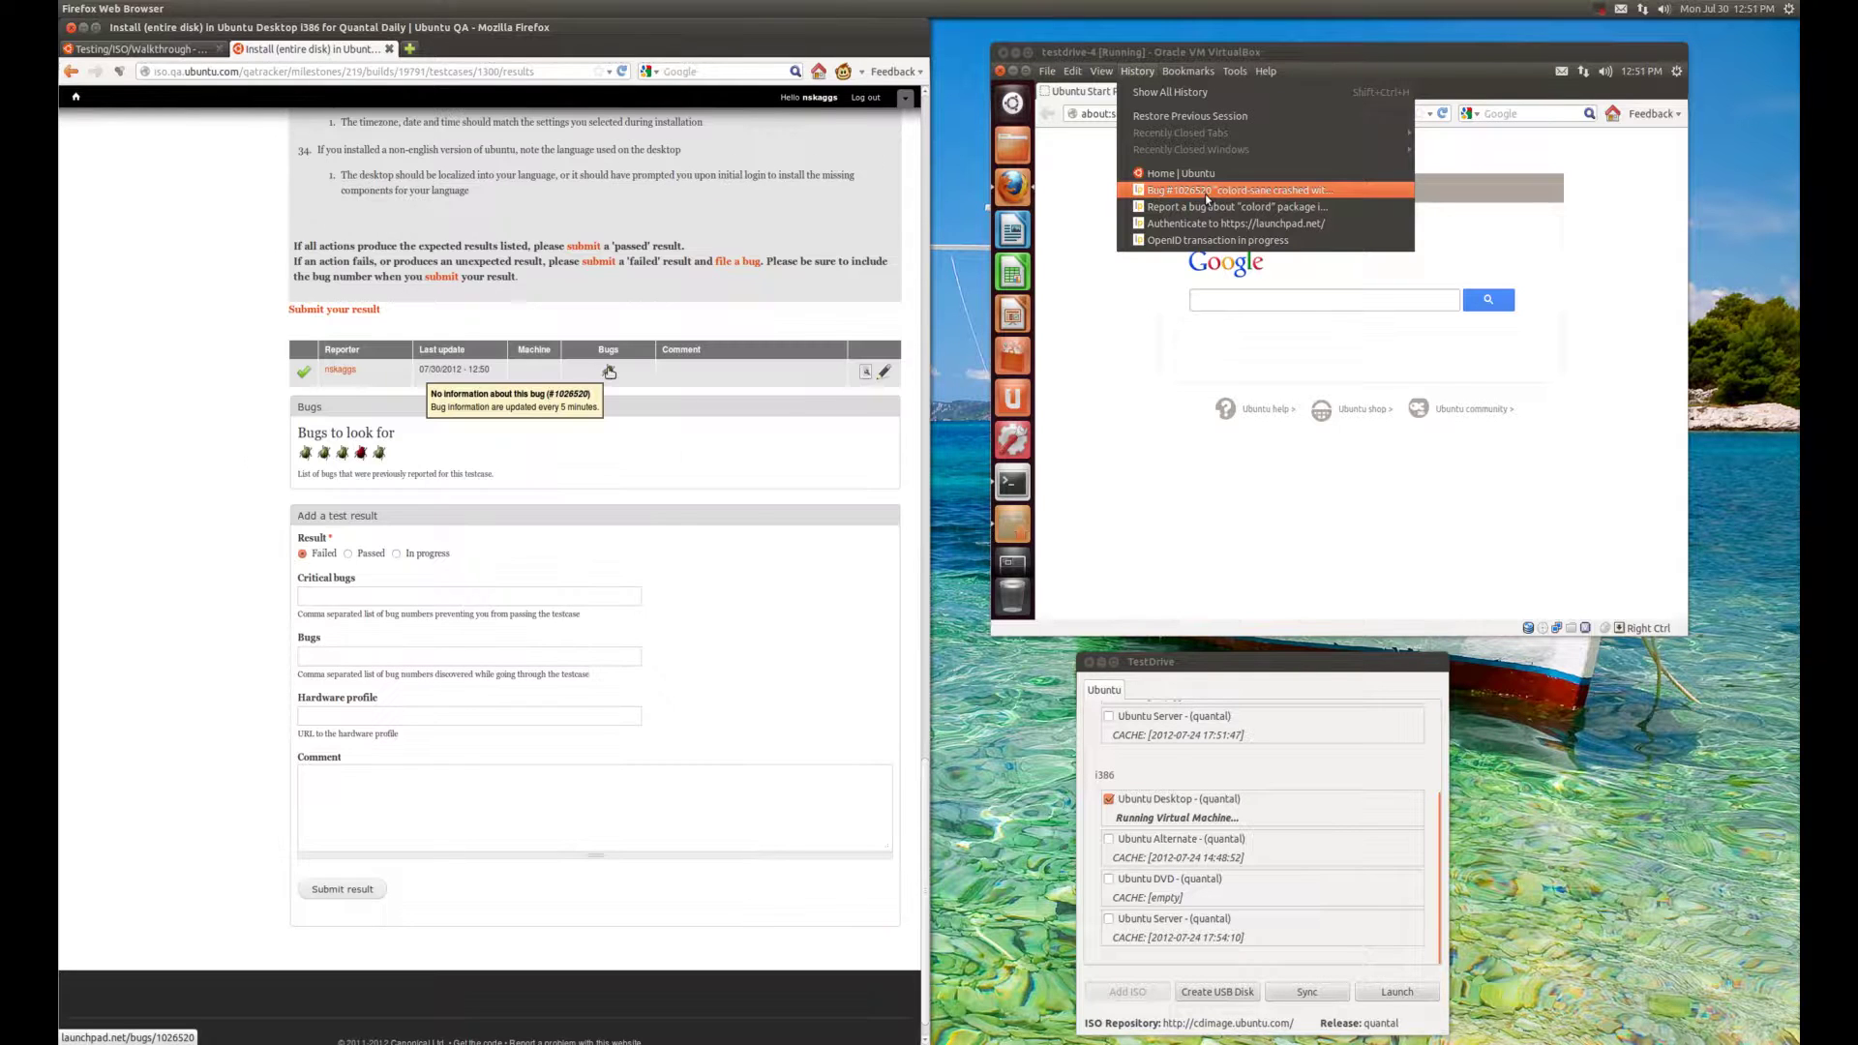